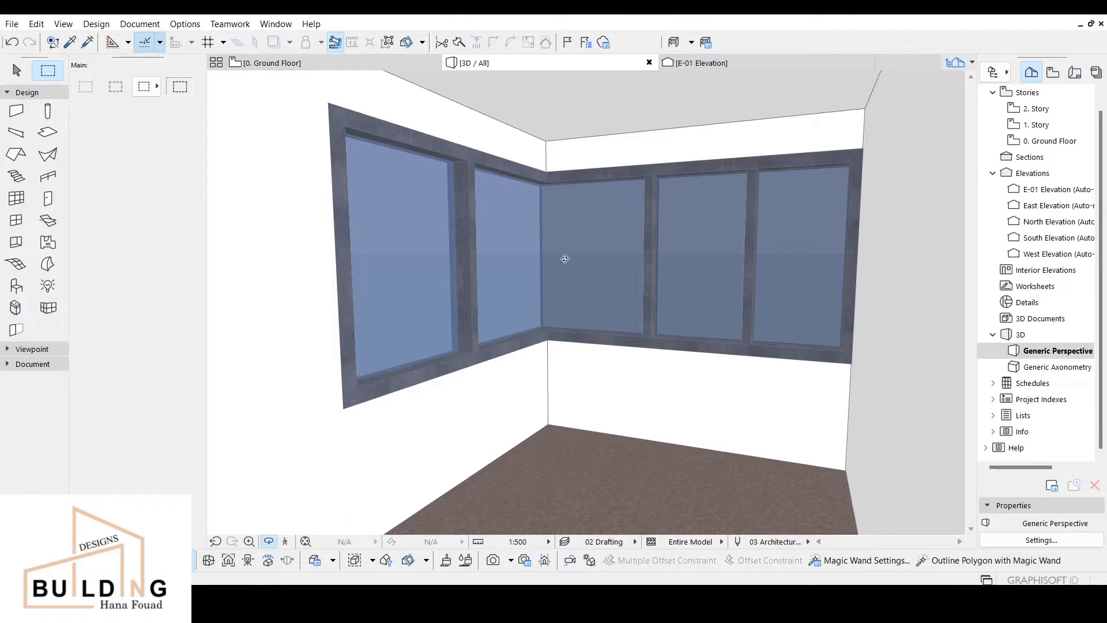
# On the ground floor plan, draw a chained curtain wall along the projecting room's two outer walls, about 2780 by 2500 mm.
pyautogui.moveTo(519, 383); pyautogui.dragTo(197, 424)
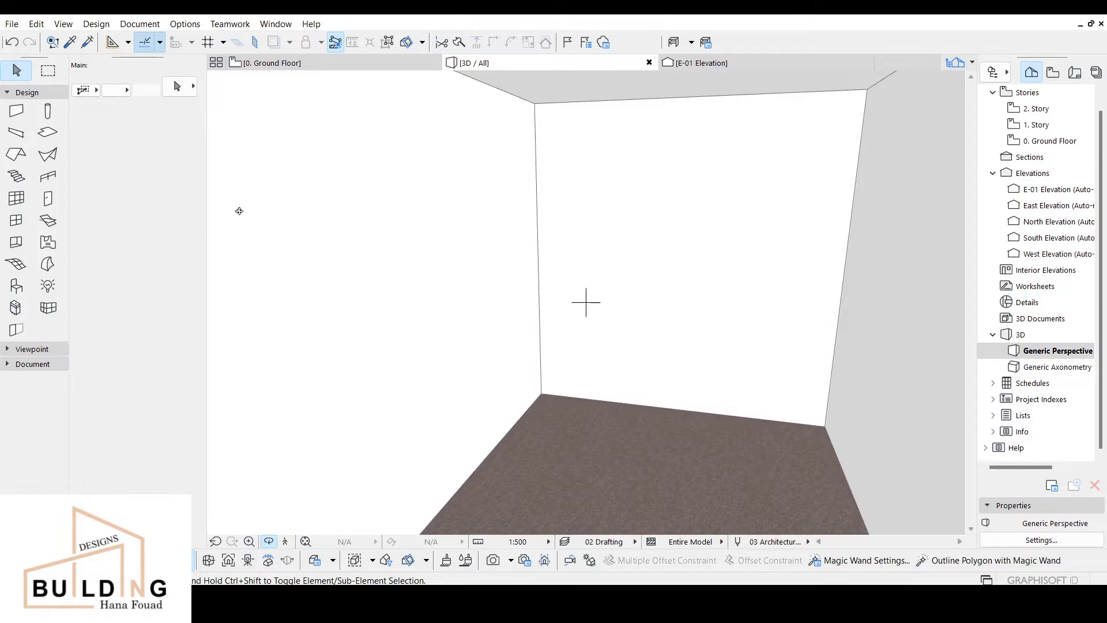
pyautogui.click(329, 72)
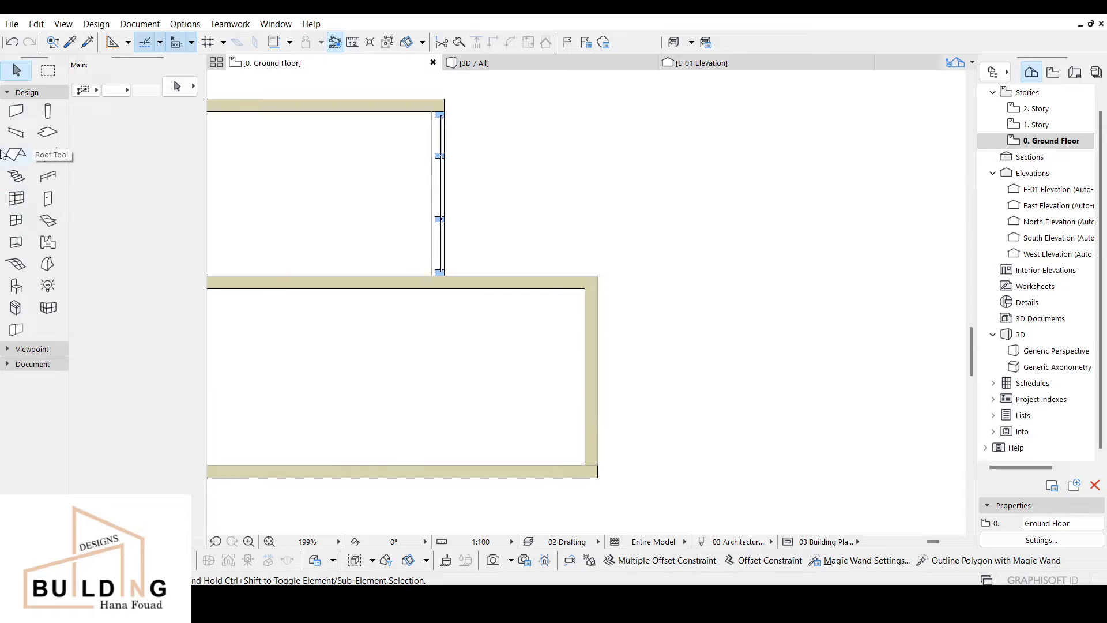
pyautogui.click(16, 198)
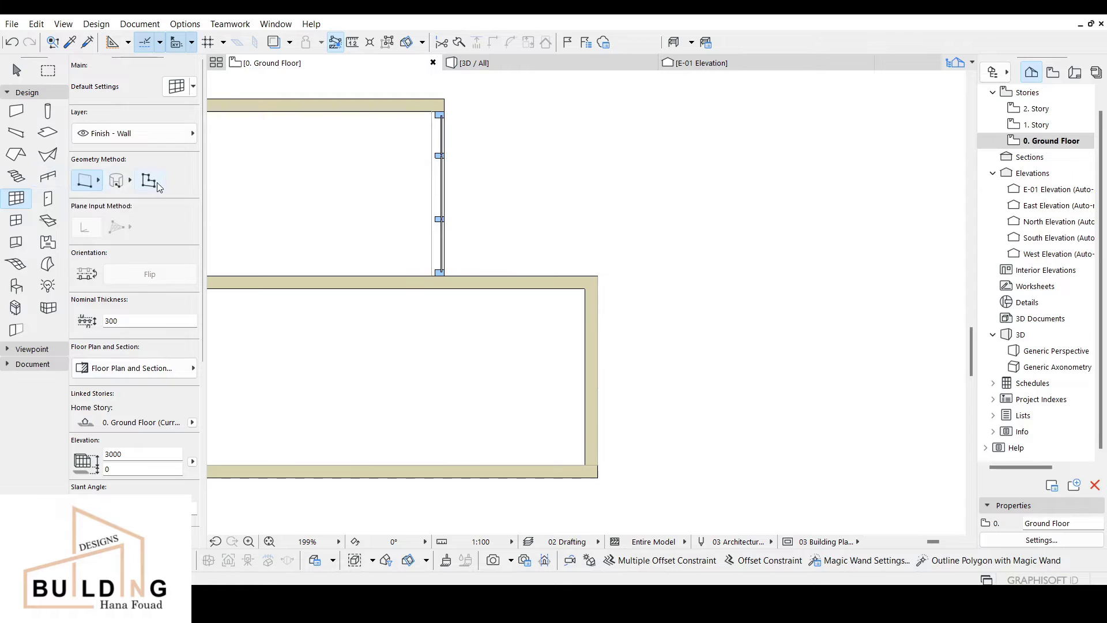
pyautogui.click(98, 184)
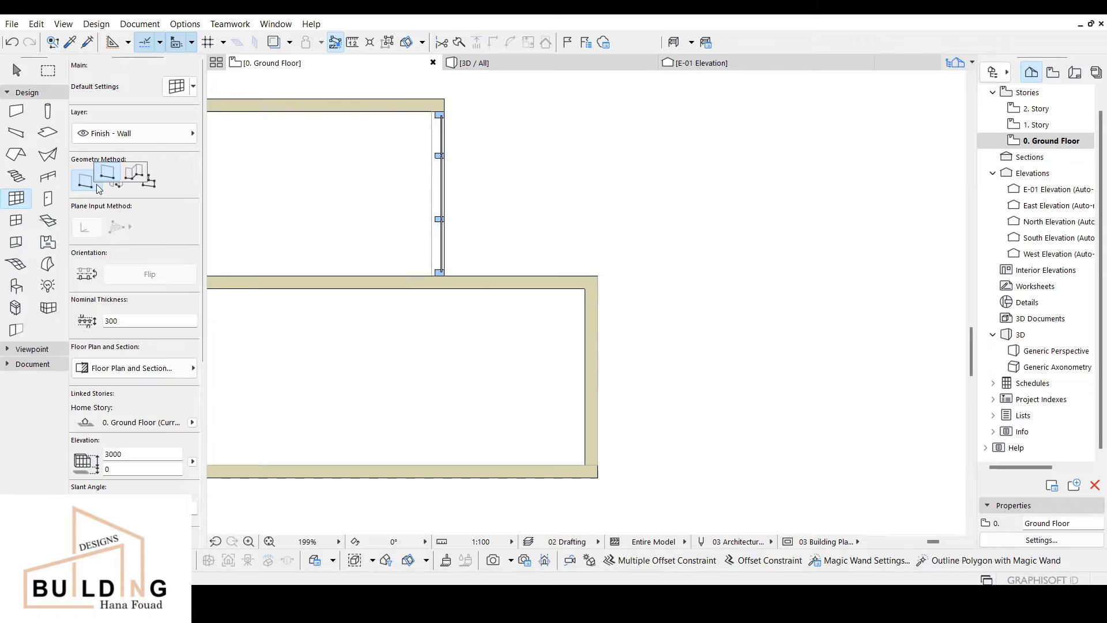
pyautogui.click(139, 178)
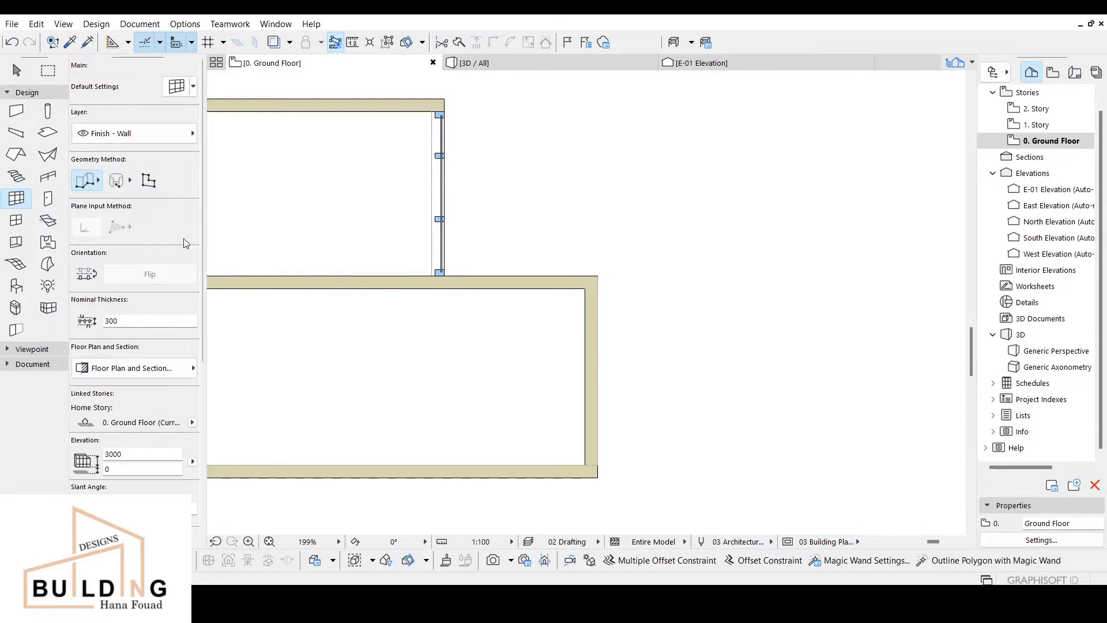
pyautogui.click(593, 464)
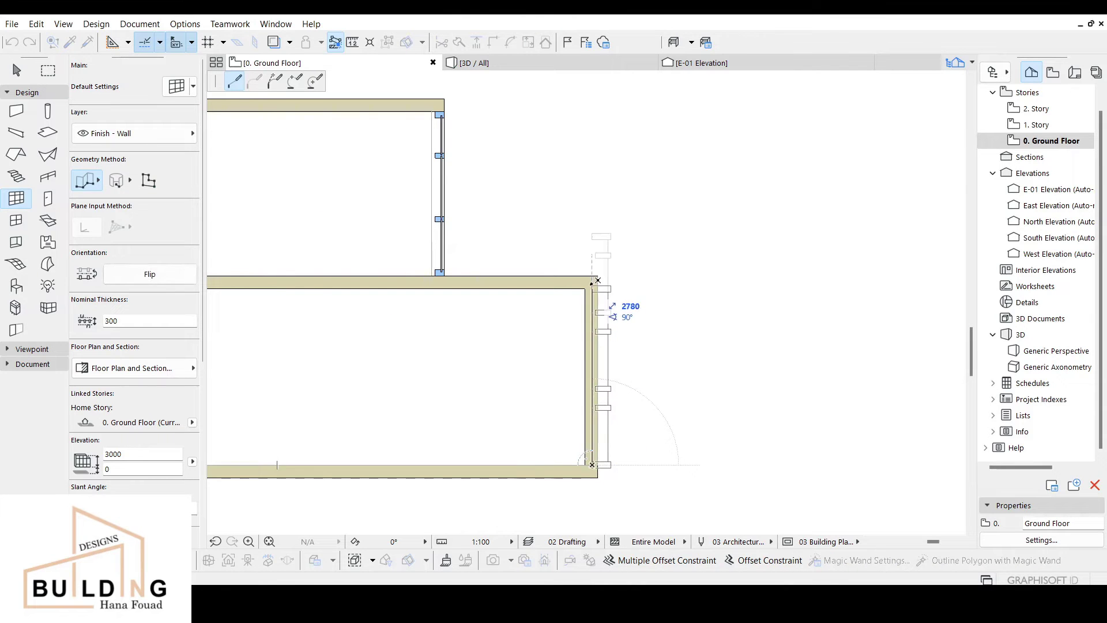
pyautogui.click(593, 289)
pyautogui.click(434, 286)
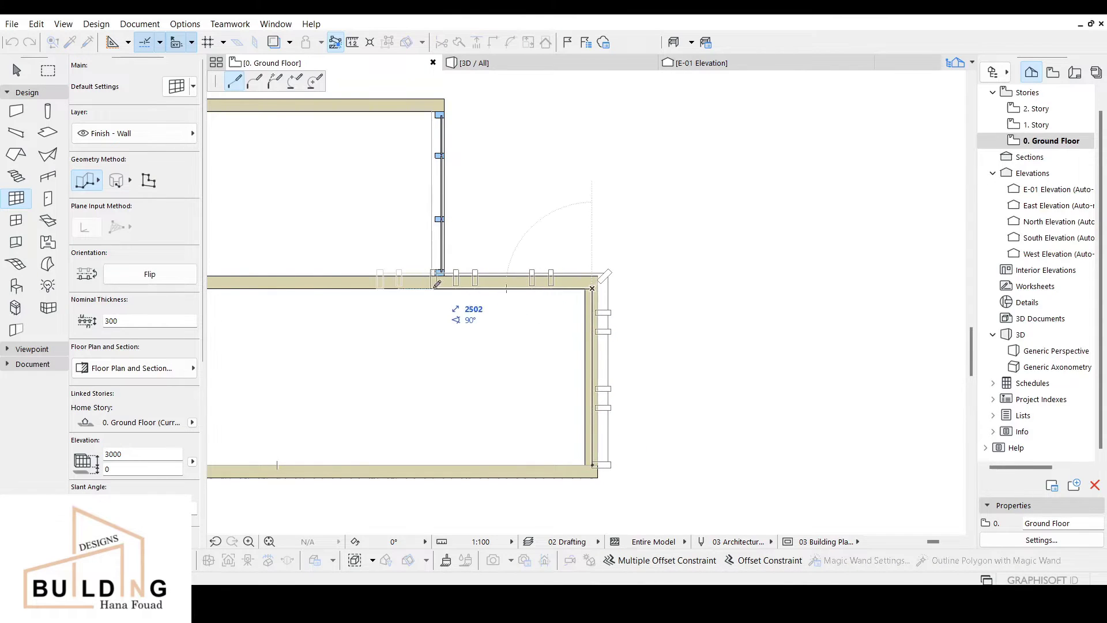
pyautogui.rightClick(434, 287)
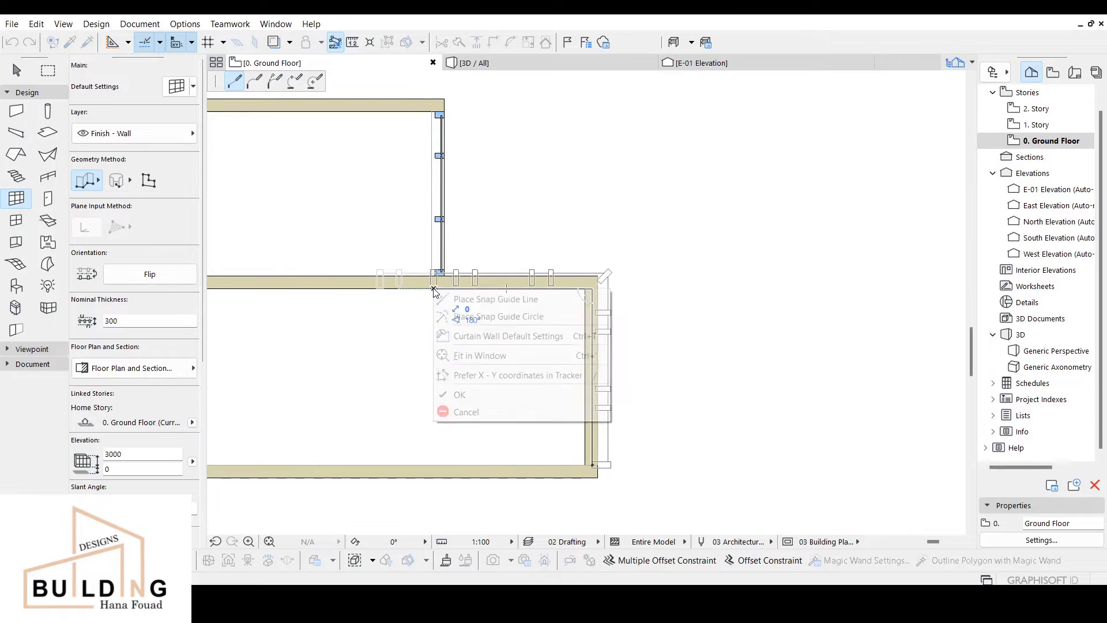
pyautogui.click(494, 395)
# Examine how the new curtain wall sits against the two walls, in plan and in the interior 3D view.
pyautogui.keyDown('shift'); pyautogui.click(490, 291); pyautogui.keyUp('shift')
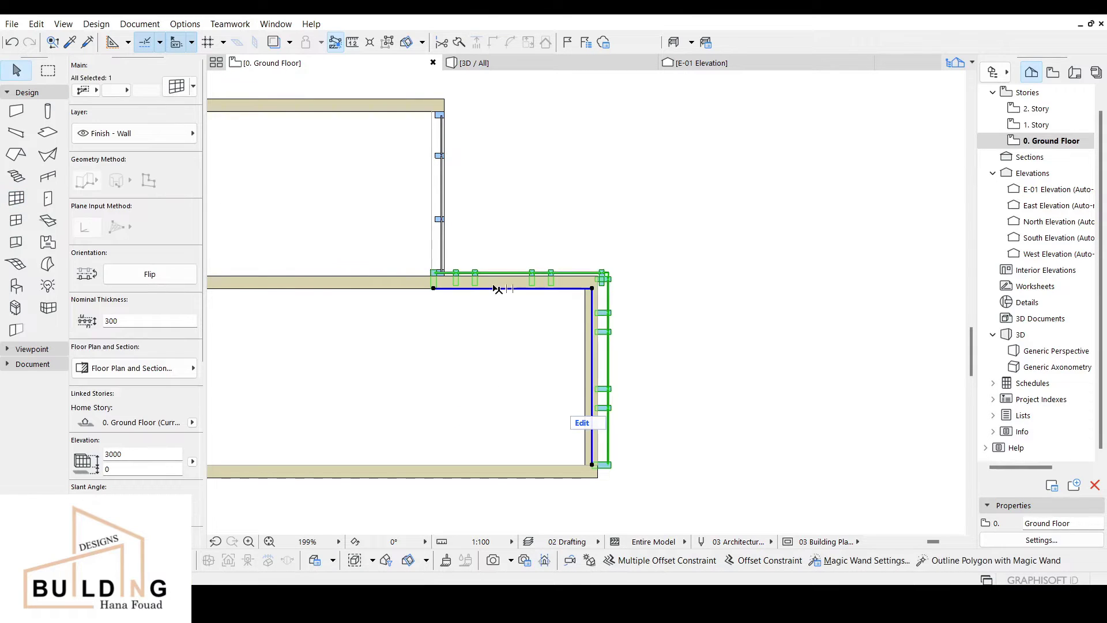
pyautogui.click(585, 294)
pyautogui.scroll(1, 600, 300)
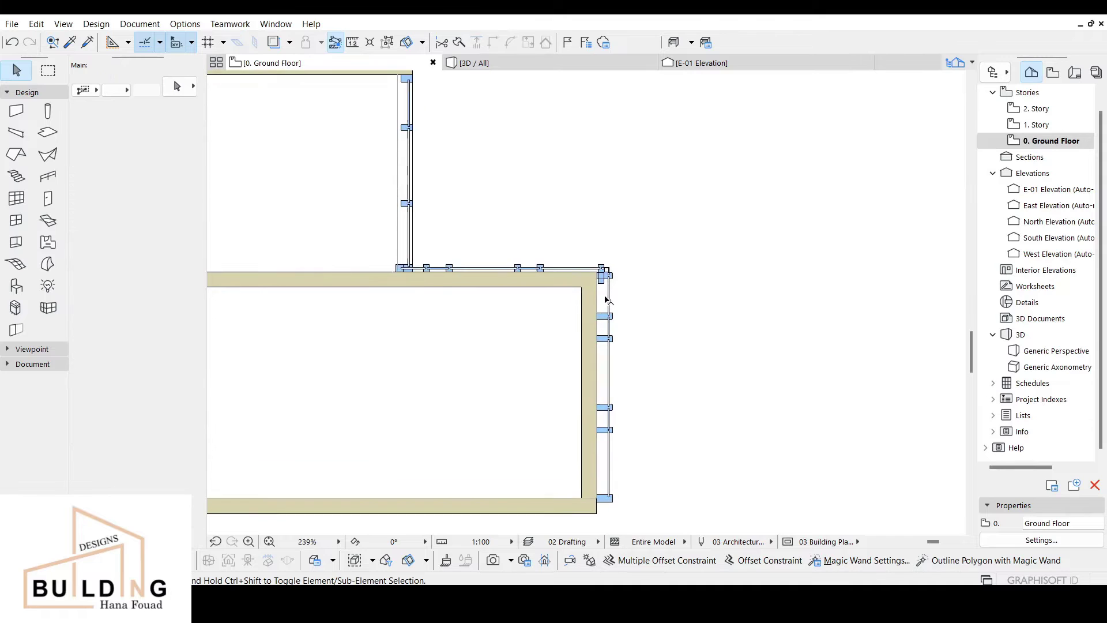
pyautogui.click(600, 303)
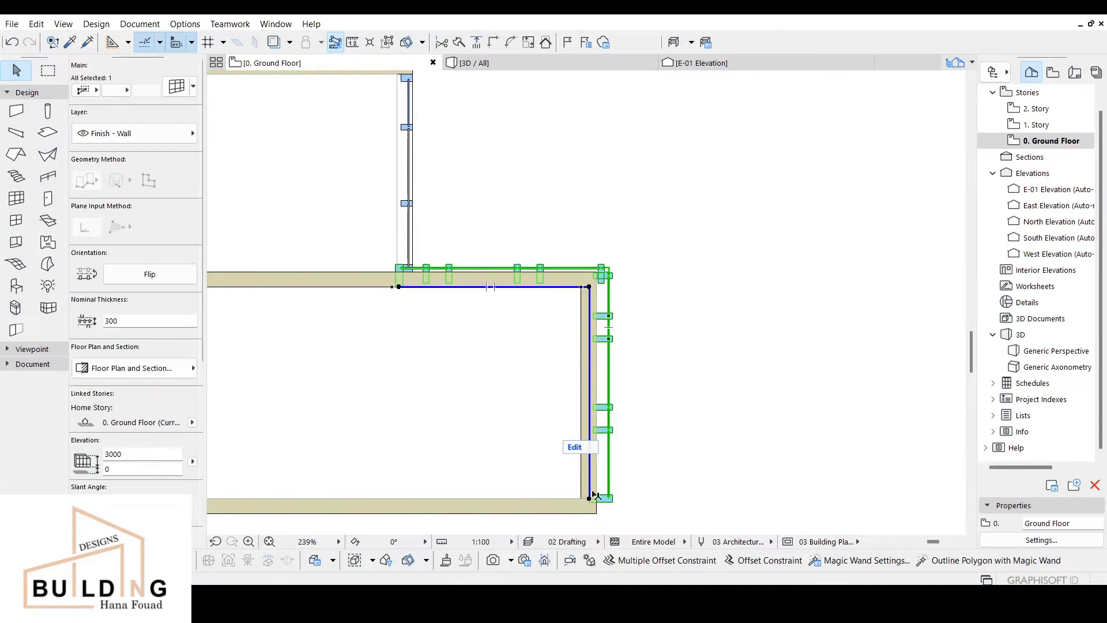
pyautogui.click(505, 65)
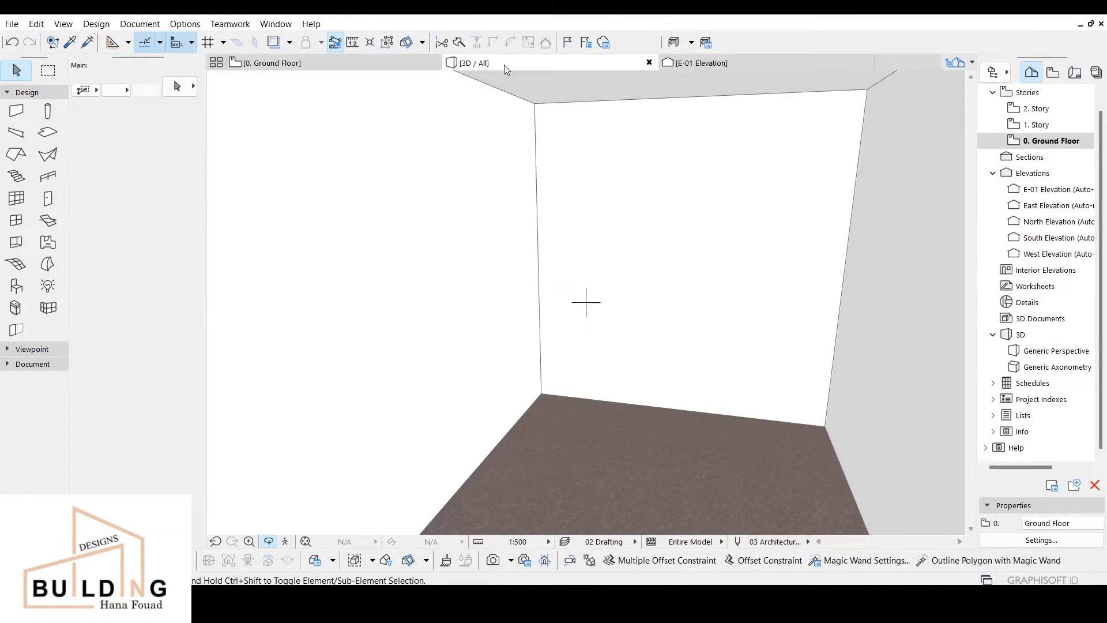
pyautogui.moveTo(612, 314); pyautogui.dragTo(449, 363)
pyautogui.click(353, 380)
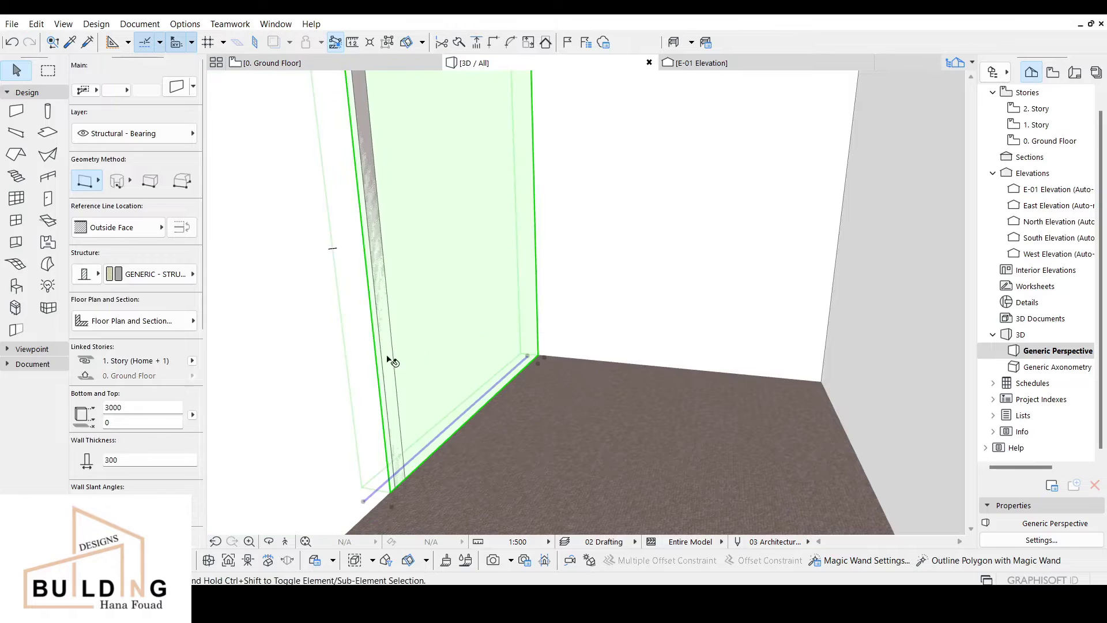
pyautogui.click(390, 362)
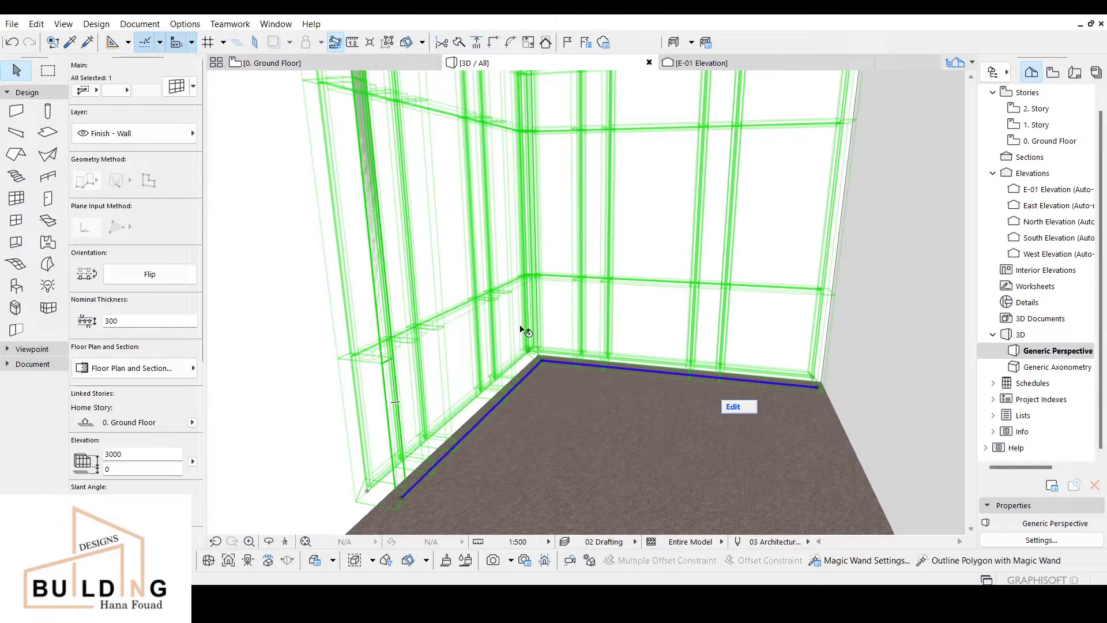
pyautogui.moveTo(521, 327); pyautogui.dragTo(507, 366, button='middle')
pyautogui.press('Escape')
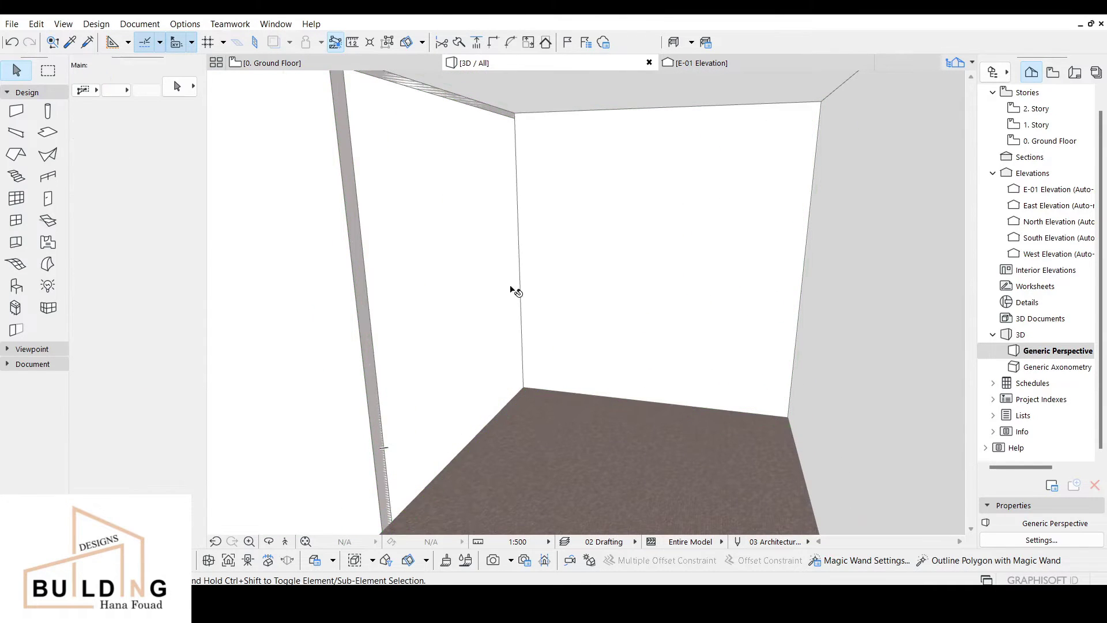
# In the interior 3D view, set the top elevation of both walls overlapping the curtain wall to 1000 mm.
pyautogui.click(490, 262)
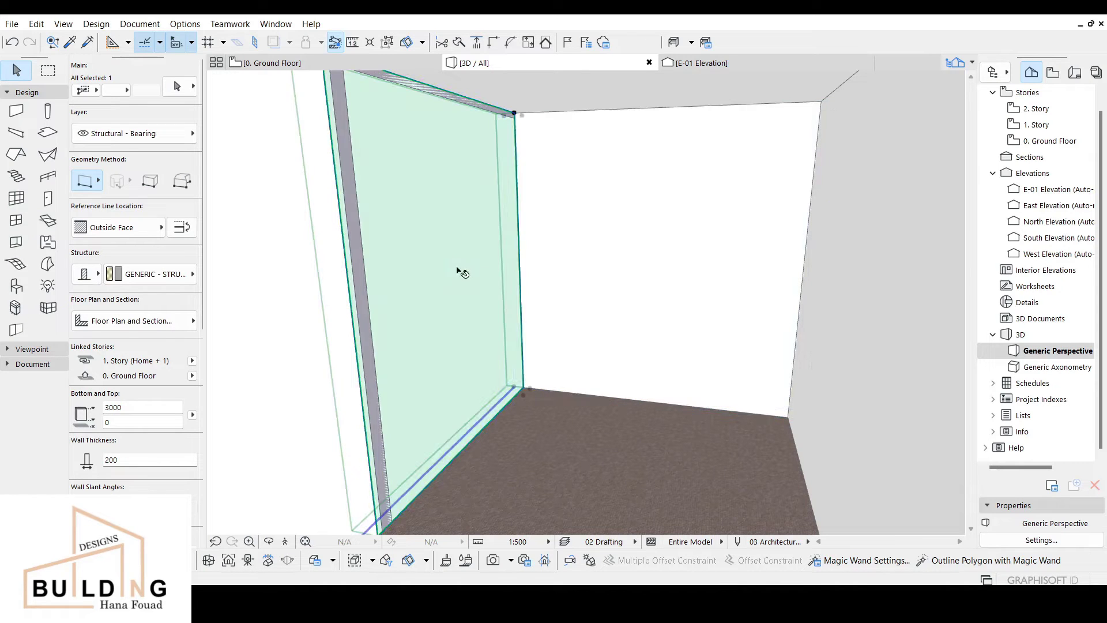
pyautogui.keyDown('shift'); pyautogui.click(623, 235); pyautogui.keyUp('shift')
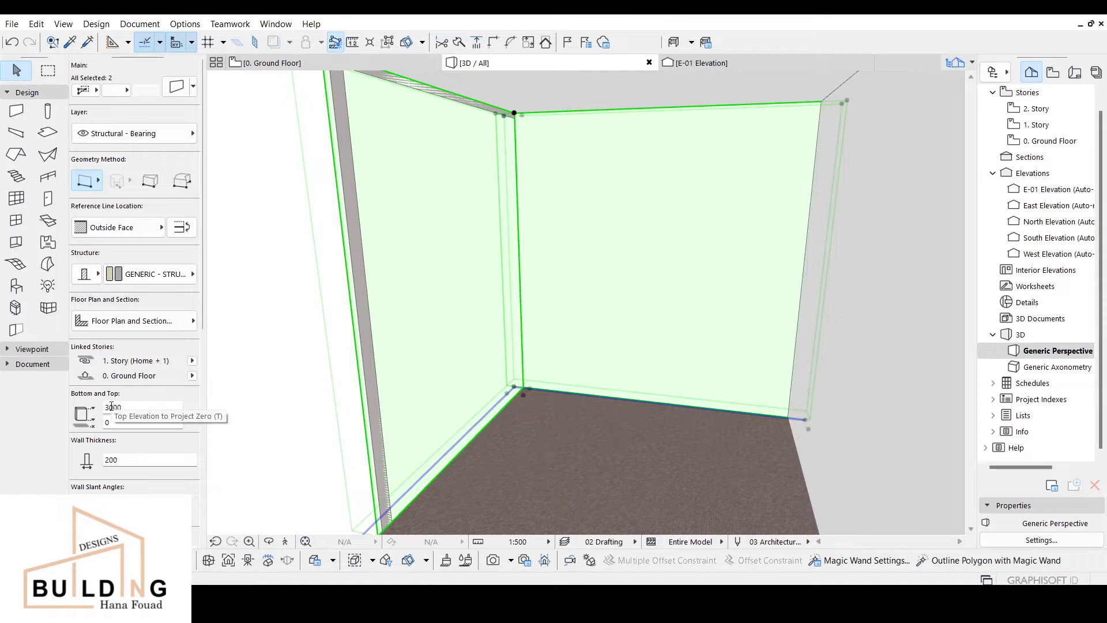
pyautogui.moveTo(109, 408); pyautogui.dragTo(101, 408)
pyautogui.write('1')
pyautogui.click(126, 423)
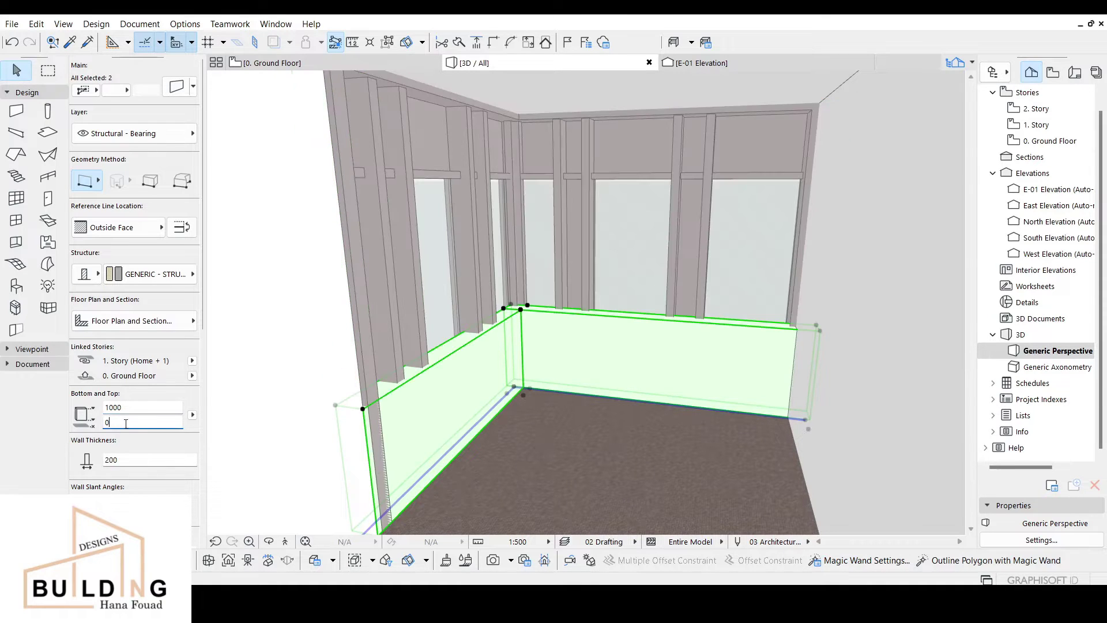
# Copy both 1000 mm high walls straight up so their outer corner's top edge meets the top of the curtain wall.
pyautogui.moveTo(644, 378); pyautogui.dragTo(606, 359, button='middle')
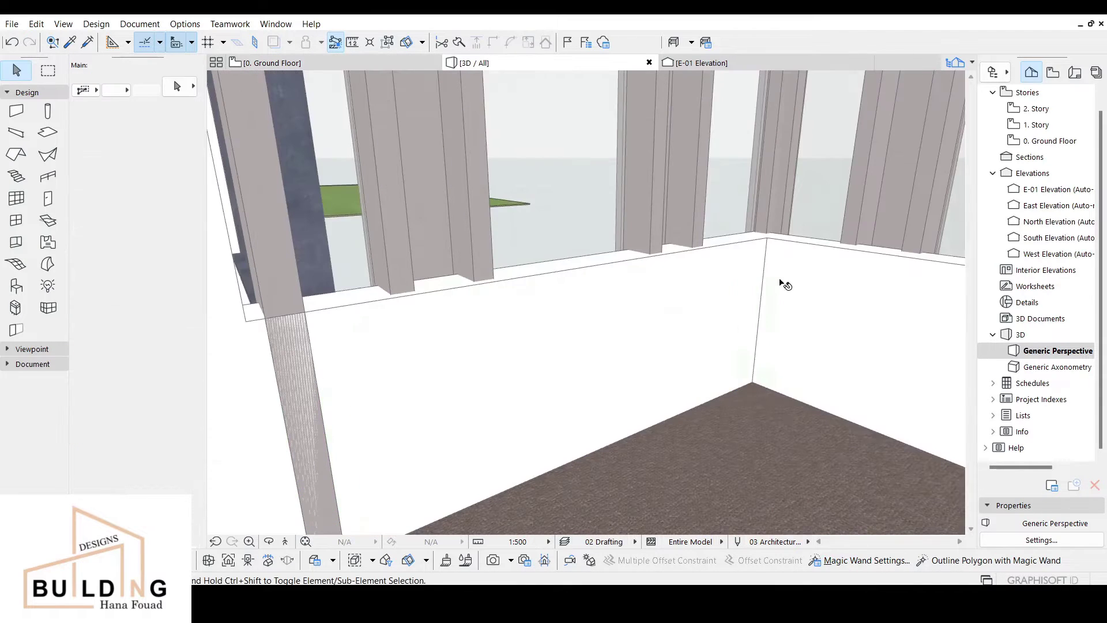
pyautogui.click(774, 298)
pyautogui.press('Escape')
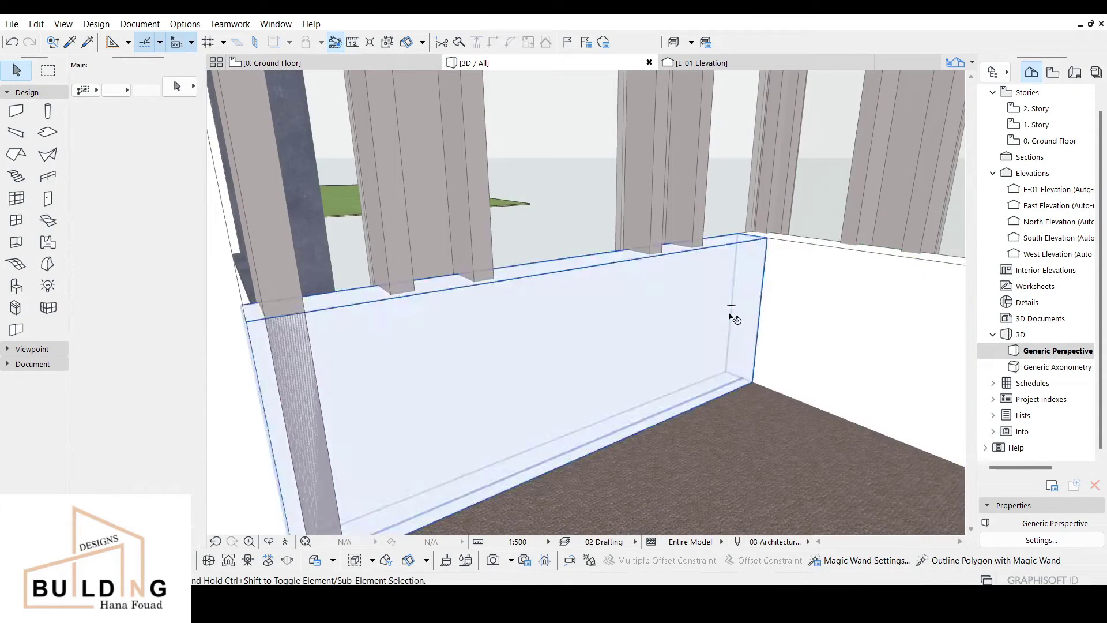
pyautogui.click(726, 320)
pyautogui.keyDown('shift'); pyautogui.click(778, 330); pyautogui.keyUp('shift')
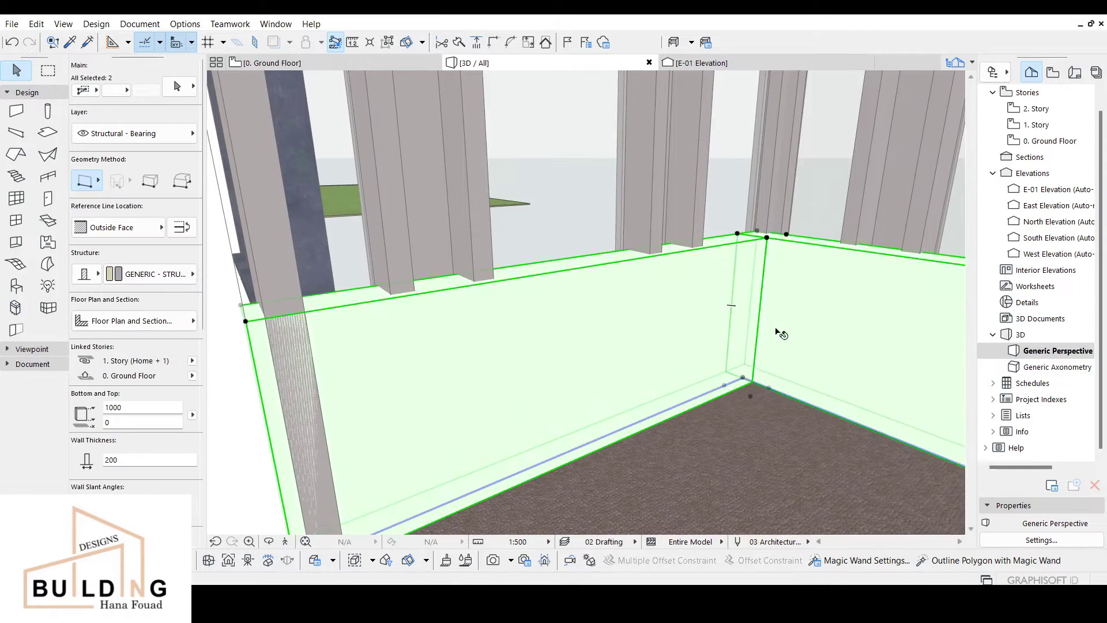
pyautogui.click(268, 542)
pyautogui.moveTo(768, 415); pyautogui.dragTo(1102, 501)
pyautogui.moveTo(946, 434); pyautogui.dragTo(652, 231)
pyautogui.keyDown('shift'); pyautogui.moveTo(651, 231); pyautogui.dragTo(648, 315, button='middle'); pyautogui.keyUp('shift')
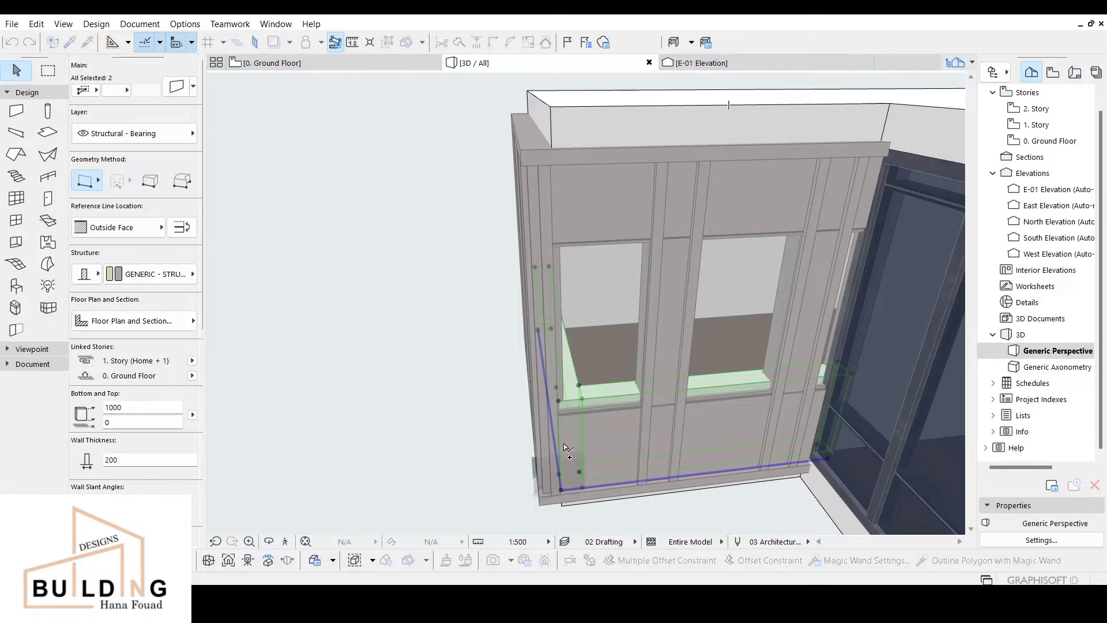
pyautogui.click(558, 402)
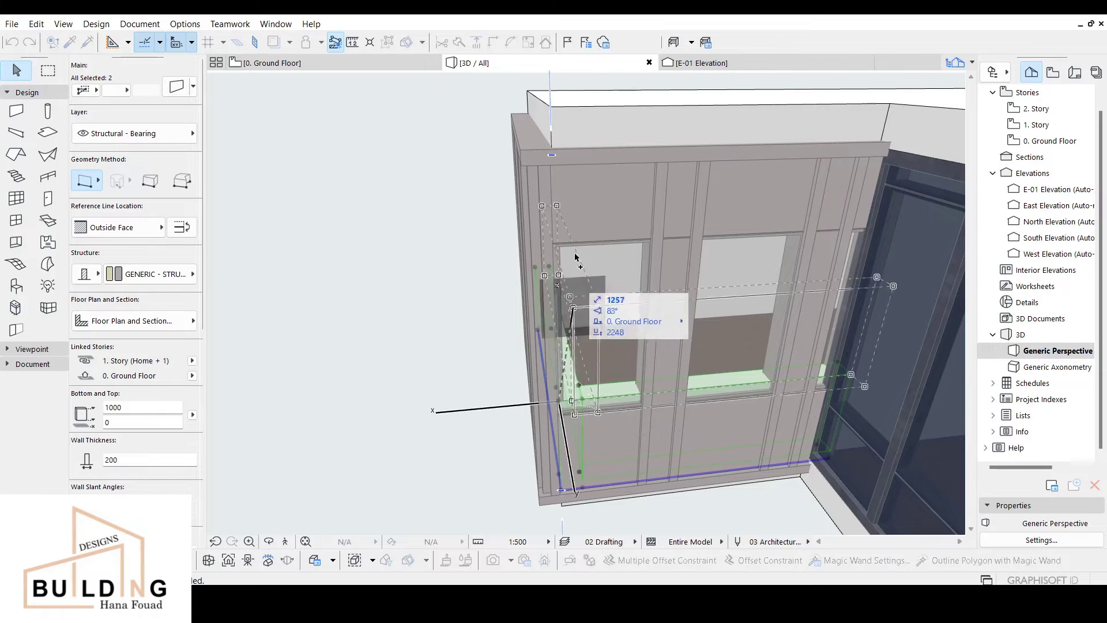
pyautogui.click(552, 157)
pyautogui.press('Escape')
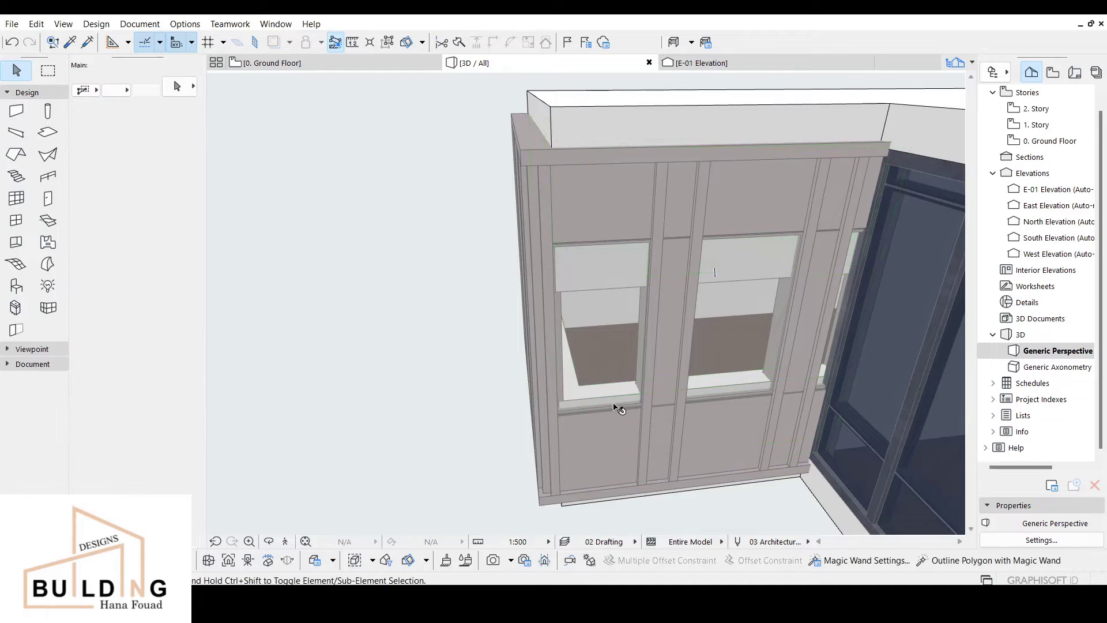
# Set the bottom elevation of the two upper walls to 2600 mm.
pyautogui.click(268, 541)
pyautogui.scroll(5, 757, 334)
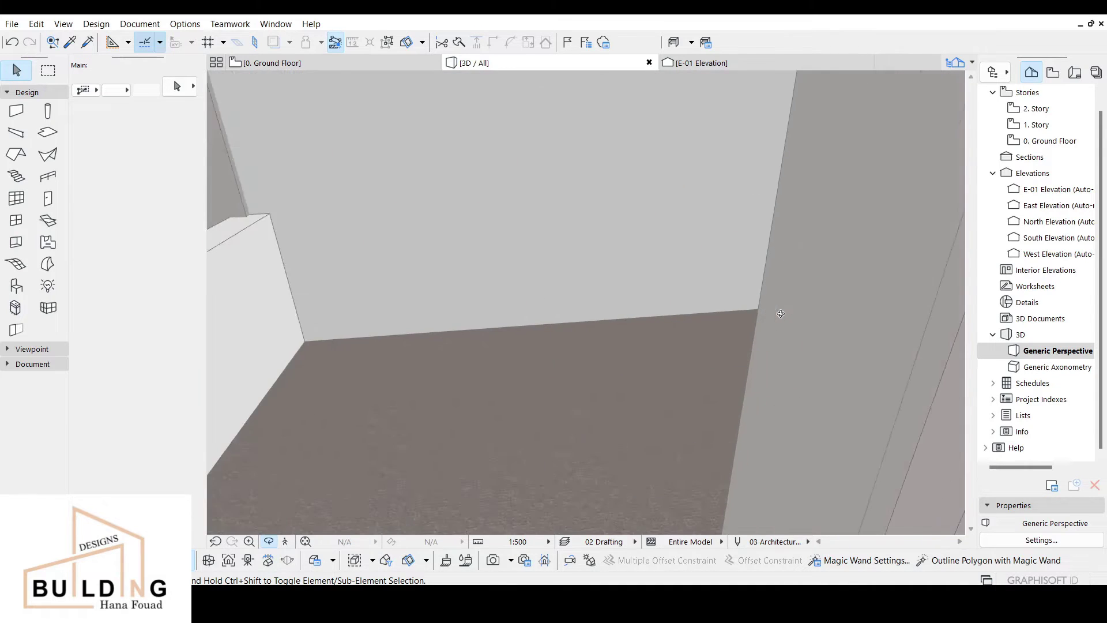
pyautogui.moveTo(767, 355); pyautogui.dragTo(433, 354)
pyautogui.scroll(-4, 465, 249)
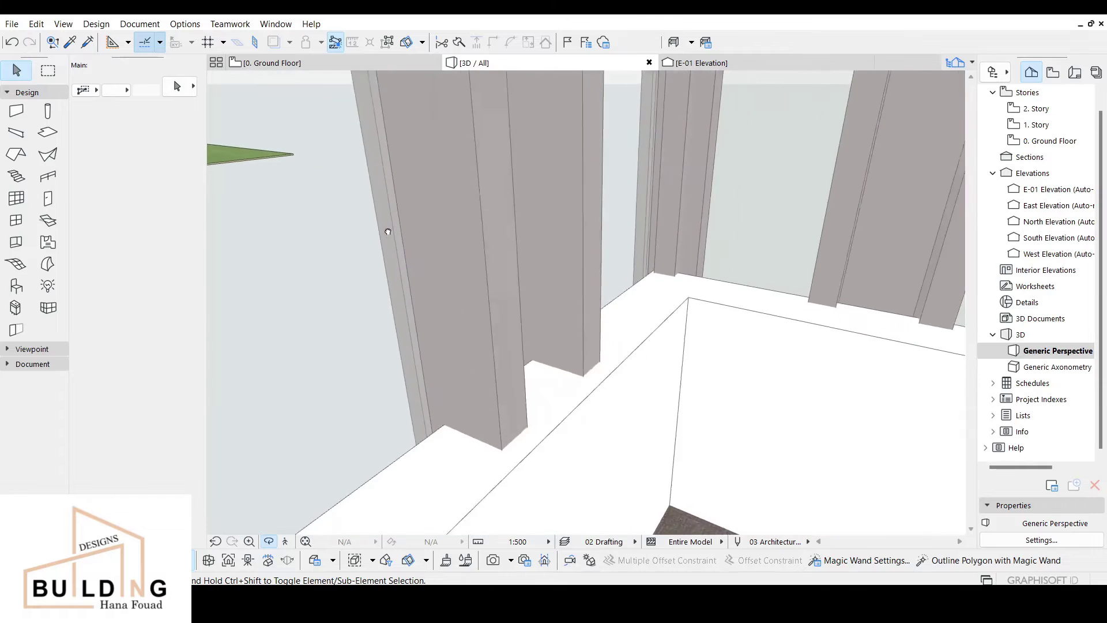
pyautogui.scroll(-5, 555, 286)
pyautogui.moveTo(587, 303); pyautogui.dragTo(589, 316)
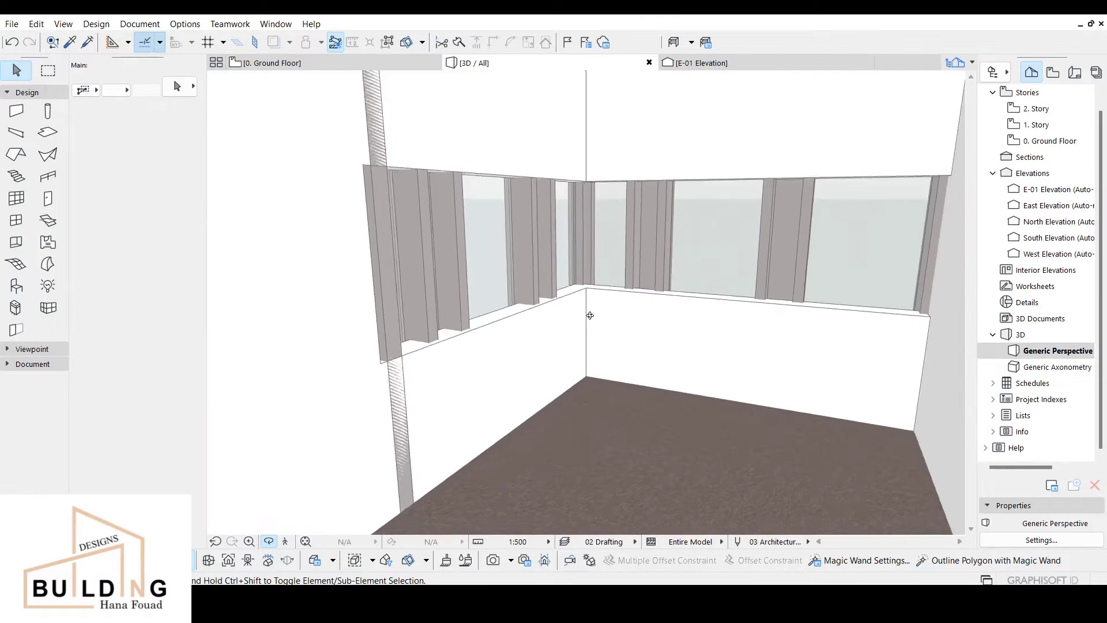
pyautogui.moveTo(588, 316); pyautogui.dragTo(572, 370, button='middle')
pyautogui.moveTo(573, 369); pyautogui.dragTo(630, 235)
pyautogui.press('Escape')
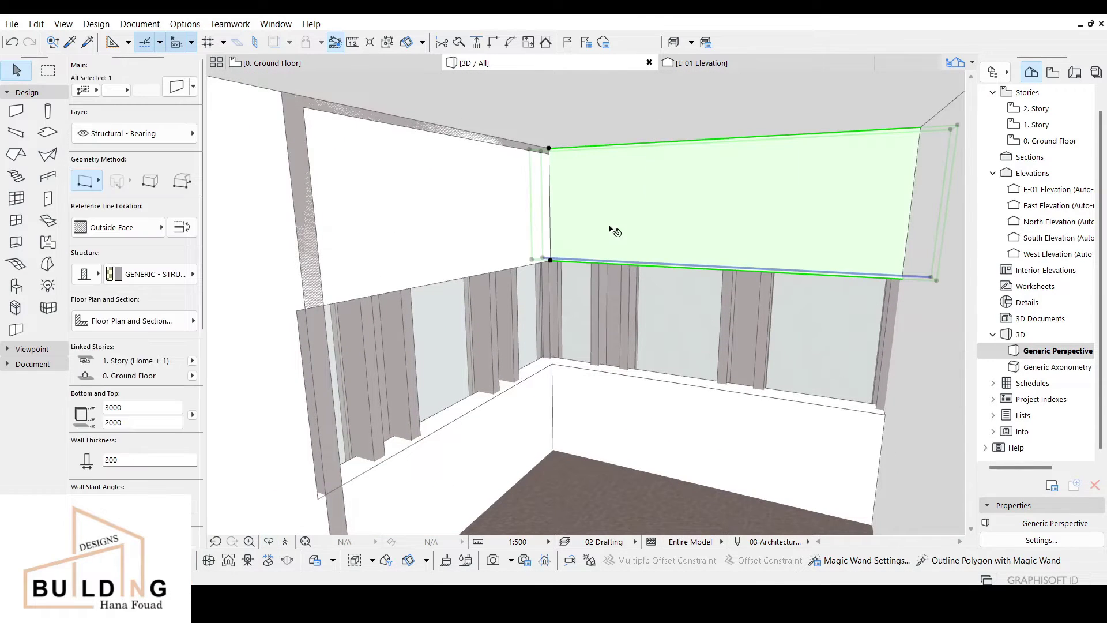
pyautogui.click(613, 230)
pyautogui.keyDown('shift'); pyautogui.click(462, 259); pyautogui.keyUp('shift')
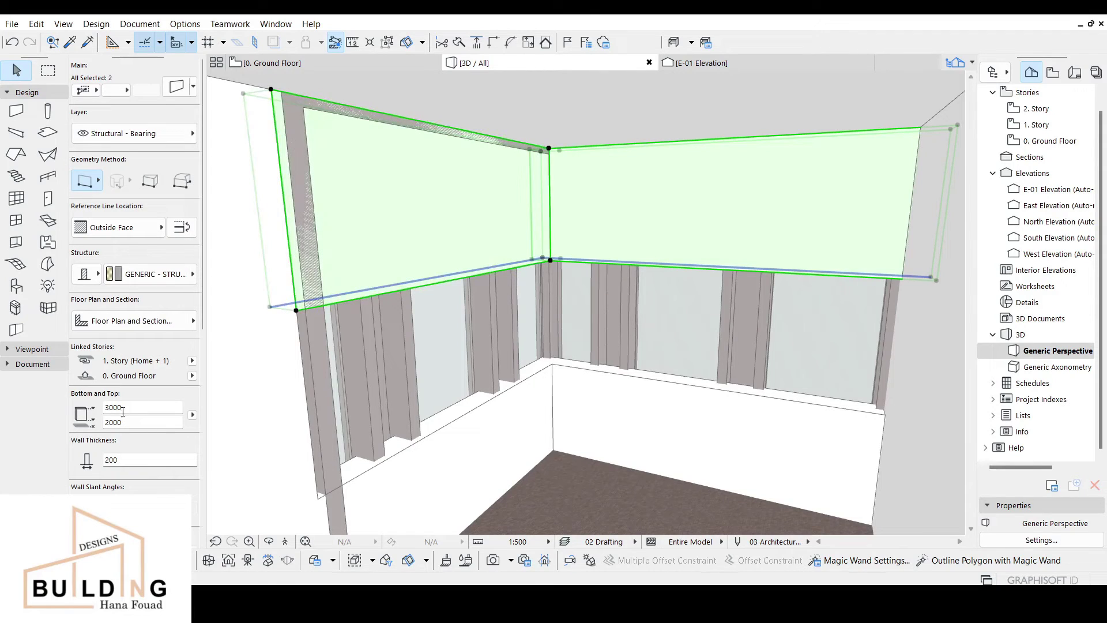
pyautogui.moveTo(114, 408); pyautogui.dragTo(108, 409)
pyautogui.click(140, 424)
pyautogui.write('2600')
pyautogui.press('Return')
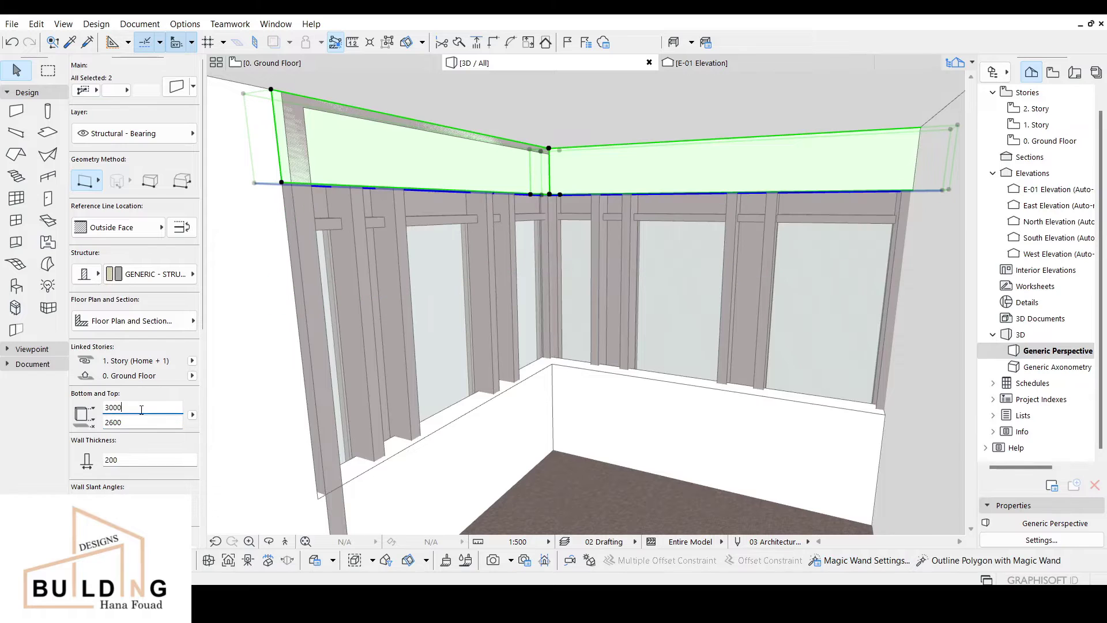
pyautogui.press('Escape')
# In the ground floor plan, select the corner curtain wall.
pyautogui.moveTo(632, 259); pyautogui.dragTo(623, 221, button='middle')
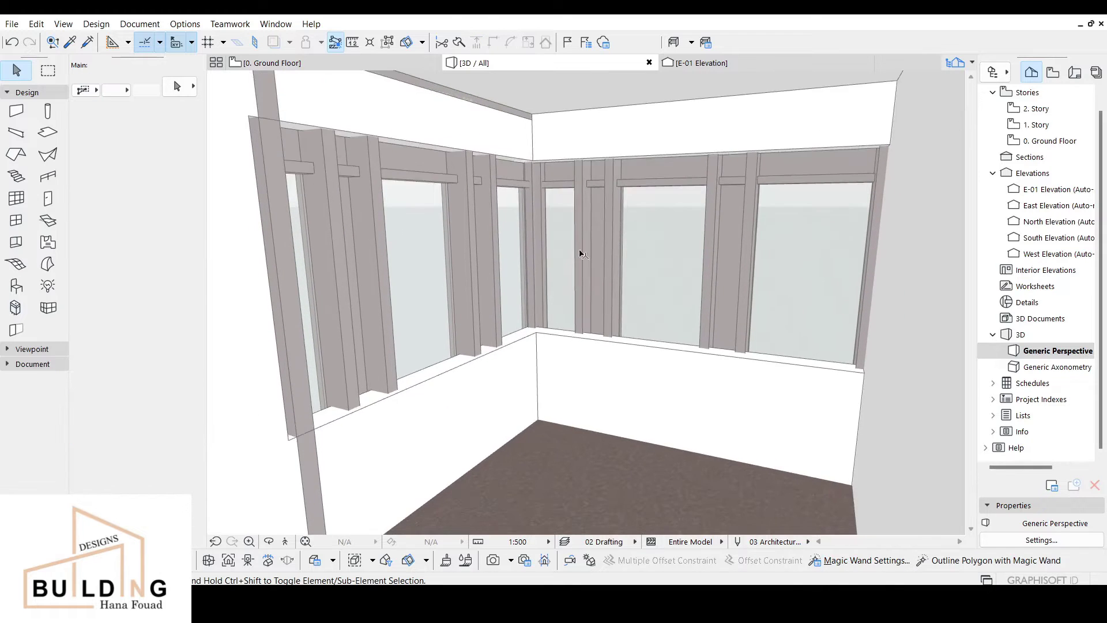
pyautogui.press('F2')
pyautogui.moveTo(717, 313); pyautogui.dragTo(720, 295, button='middle')
pyautogui.click(754, 261)
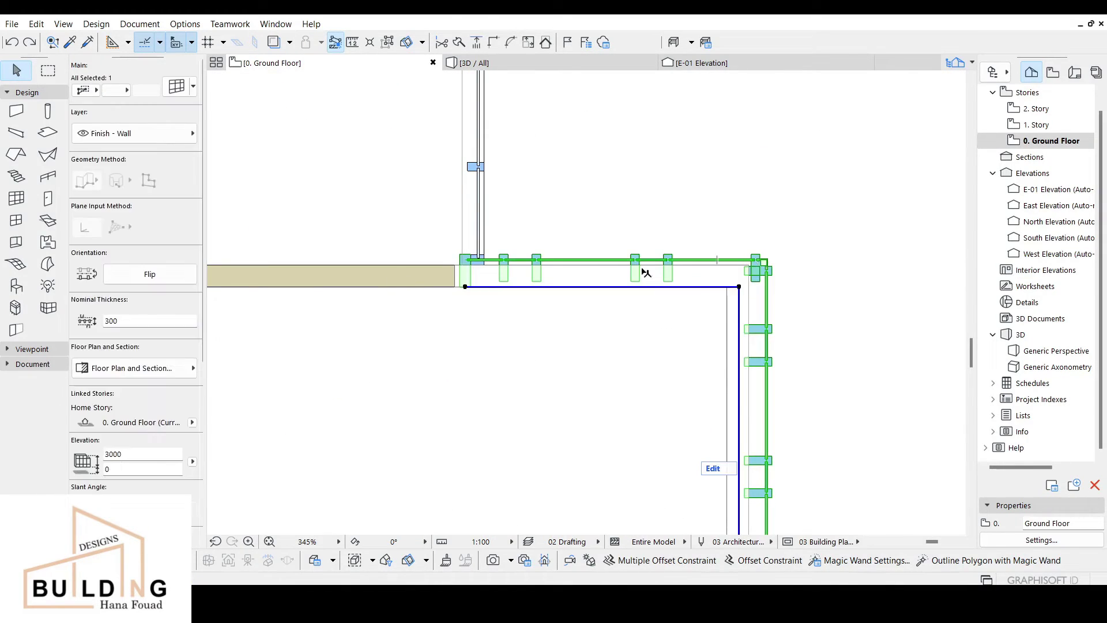
pyautogui.scroll(3, 452, 291)
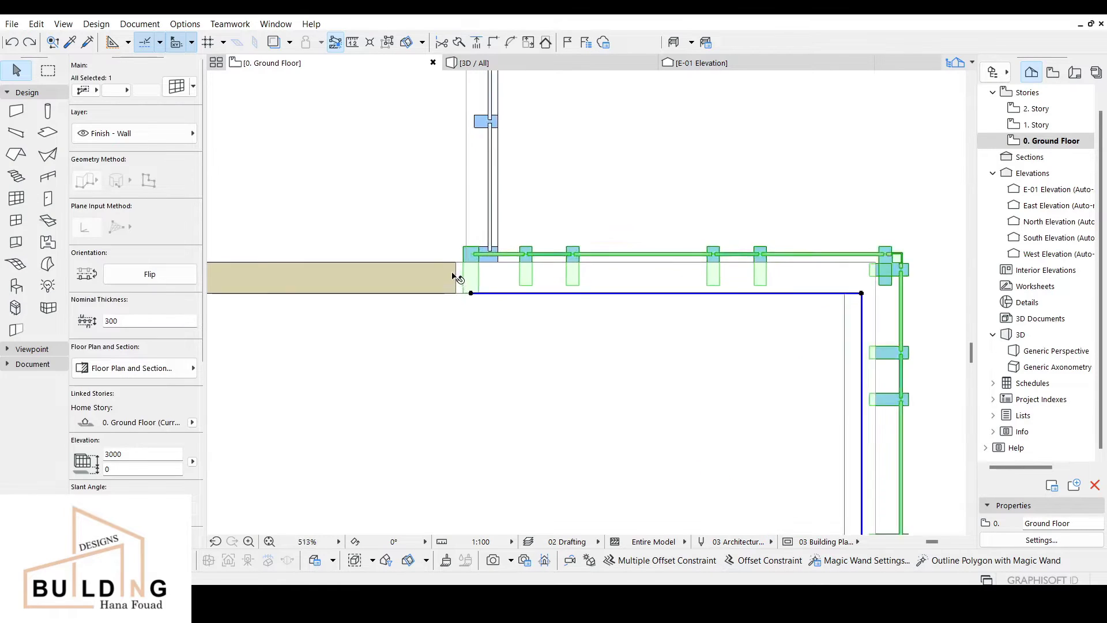
pyautogui.click(480, 301)
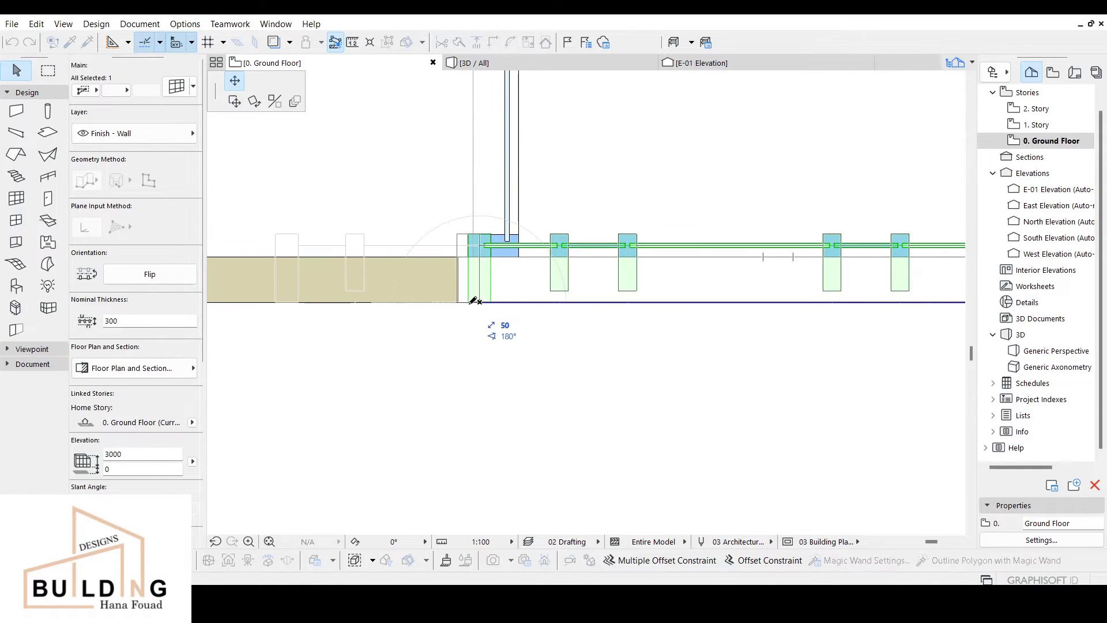
pyautogui.scroll(2, 475, 300)
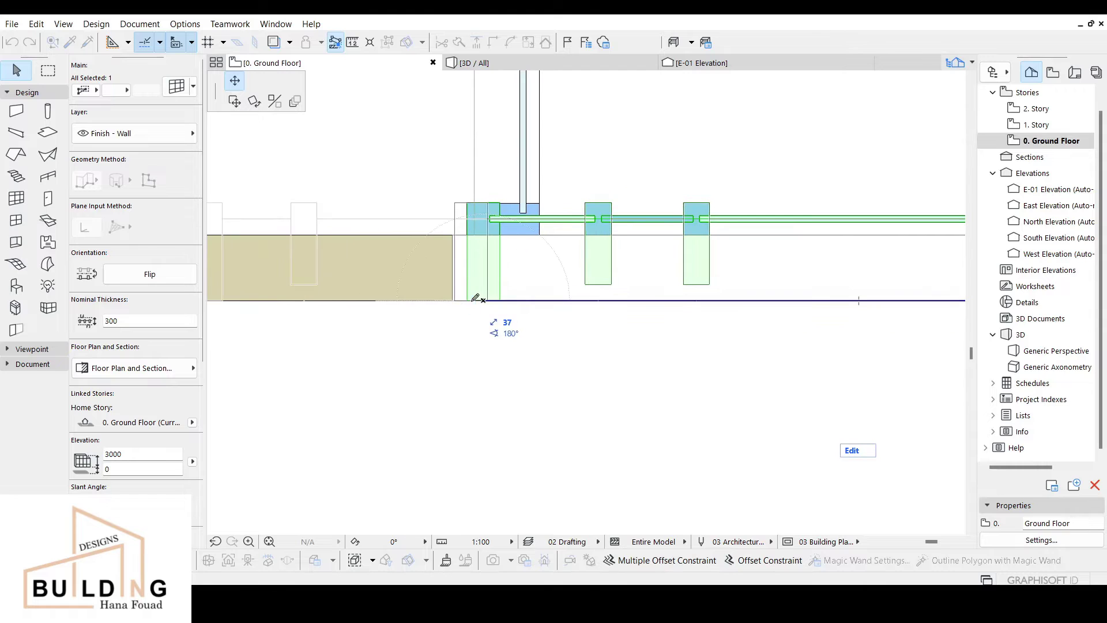
pyautogui.scroll(2, 474, 298)
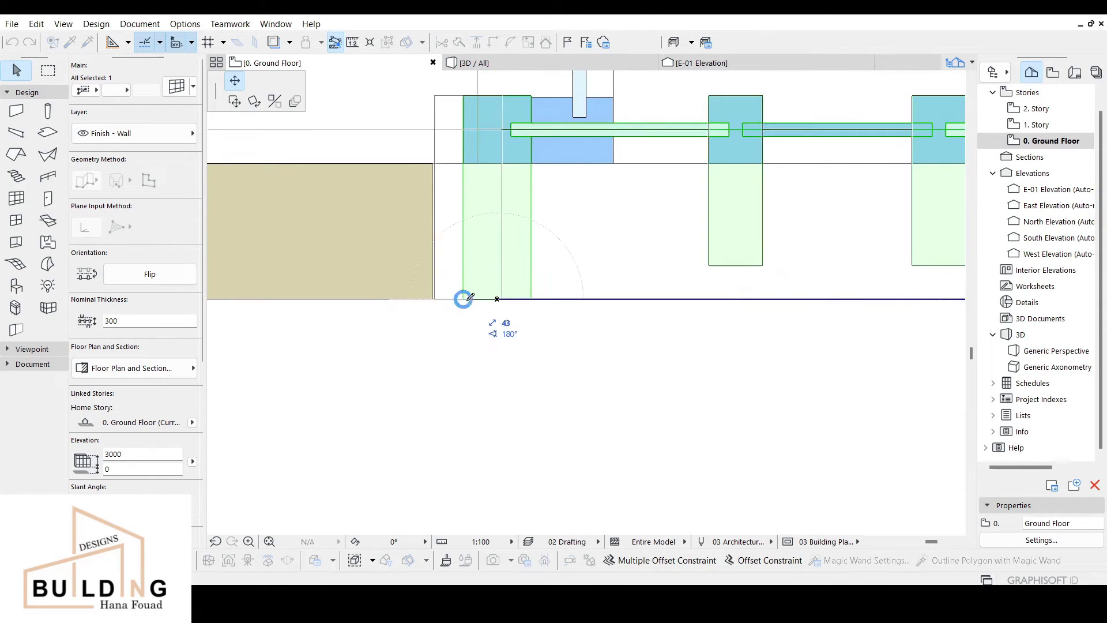
pyautogui.click(472, 297)
pyautogui.scroll(2, 467, 299)
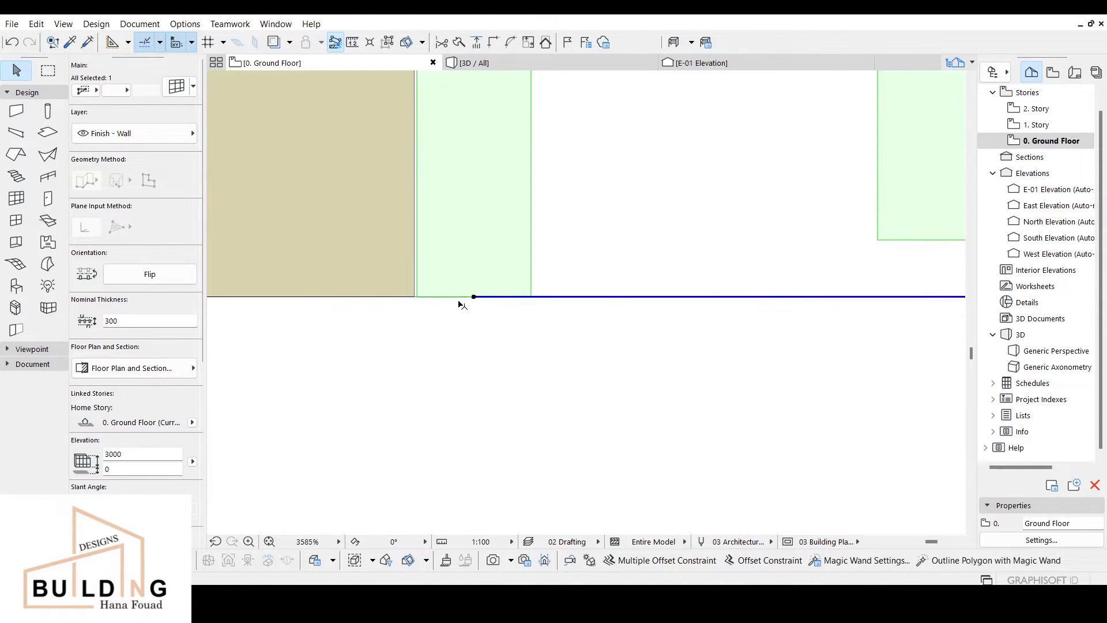
pyautogui.hotkey('ctrl', 'z')
# Stretch the curtain wall's end beside the horizontal wall so its end frame meets that wall's end face.
pyautogui.click(523, 296)
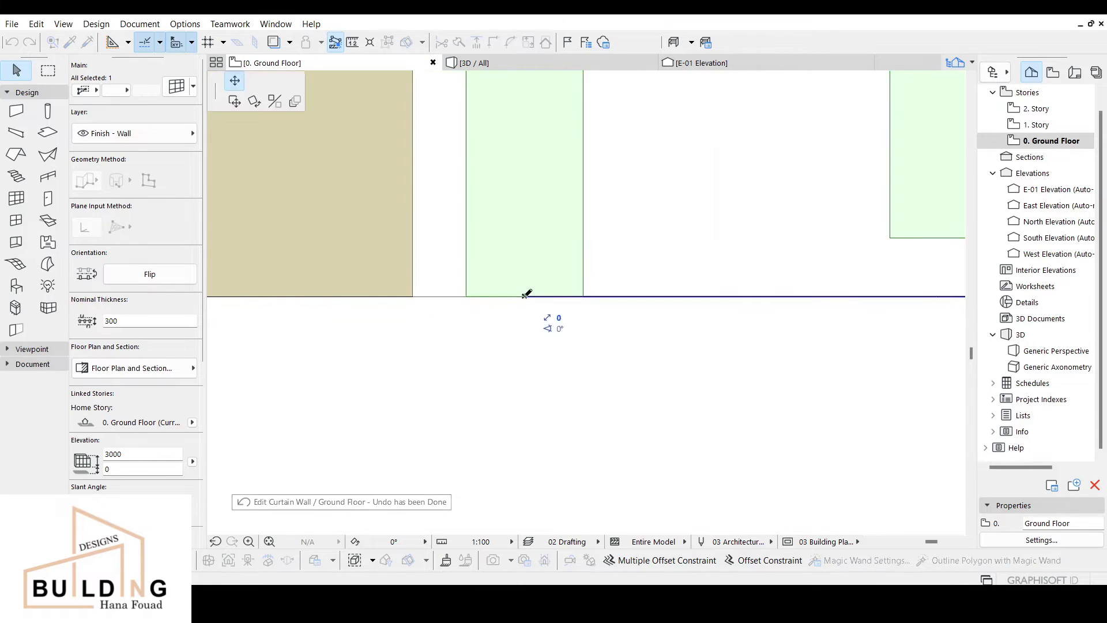
pyautogui.click(477, 296)
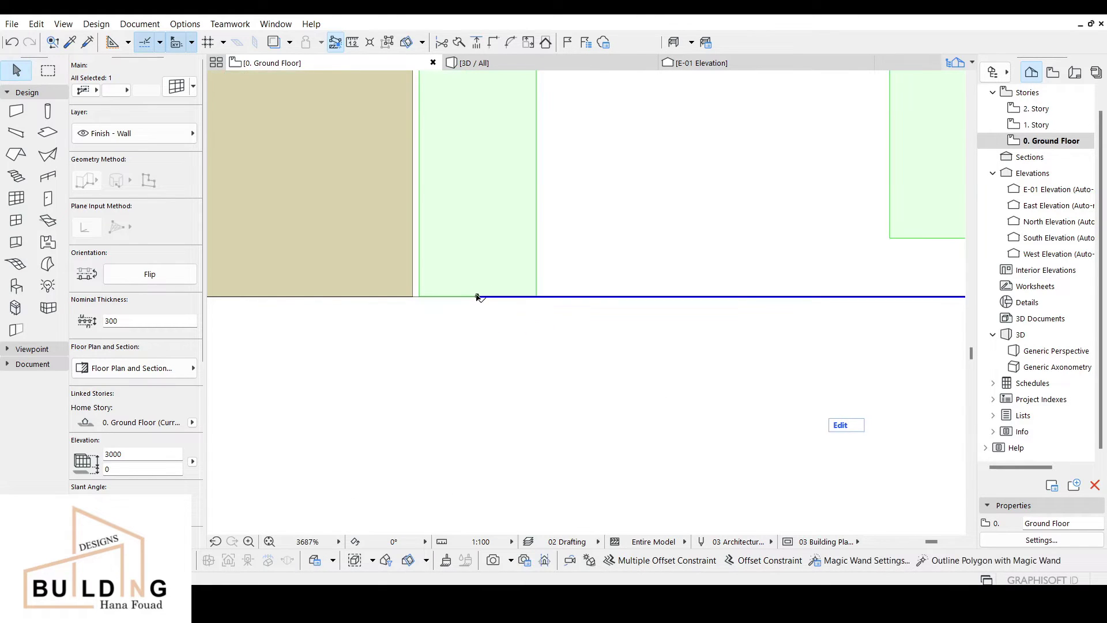
pyautogui.click(477, 296)
pyautogui.click(475, 296)
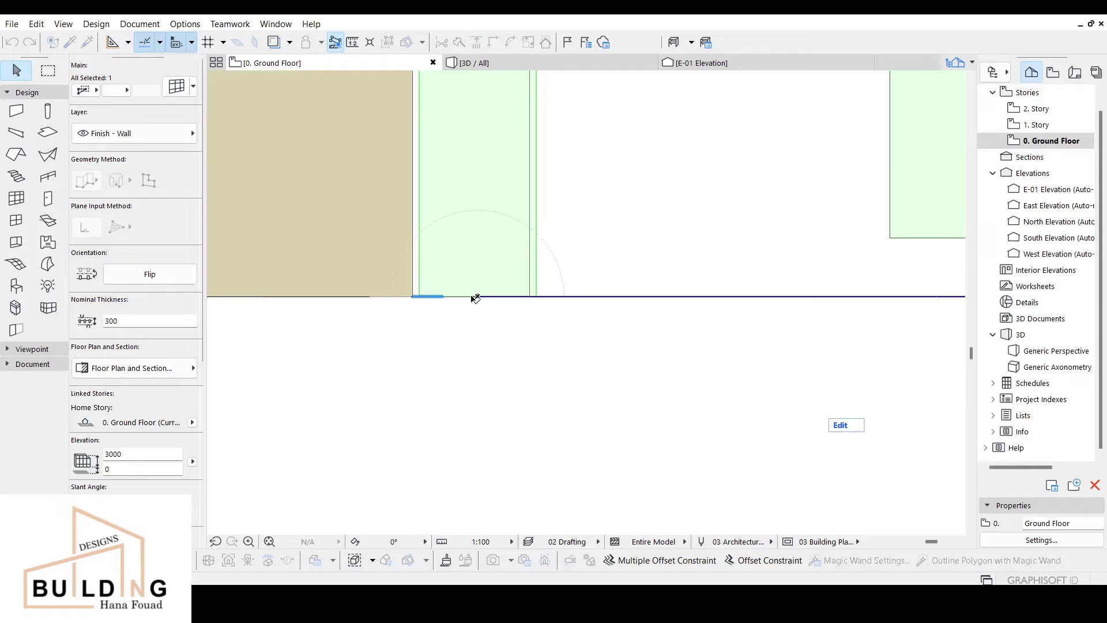
# Shorten the curtain wall's other end so its end frame sits against the face of the lower wall without overlapping it.
pyautogui.scroll(-5, 484, 311)
pyautogui.moveTo(630, 432); pyautogui.dragTo(217, 75, button='middle')
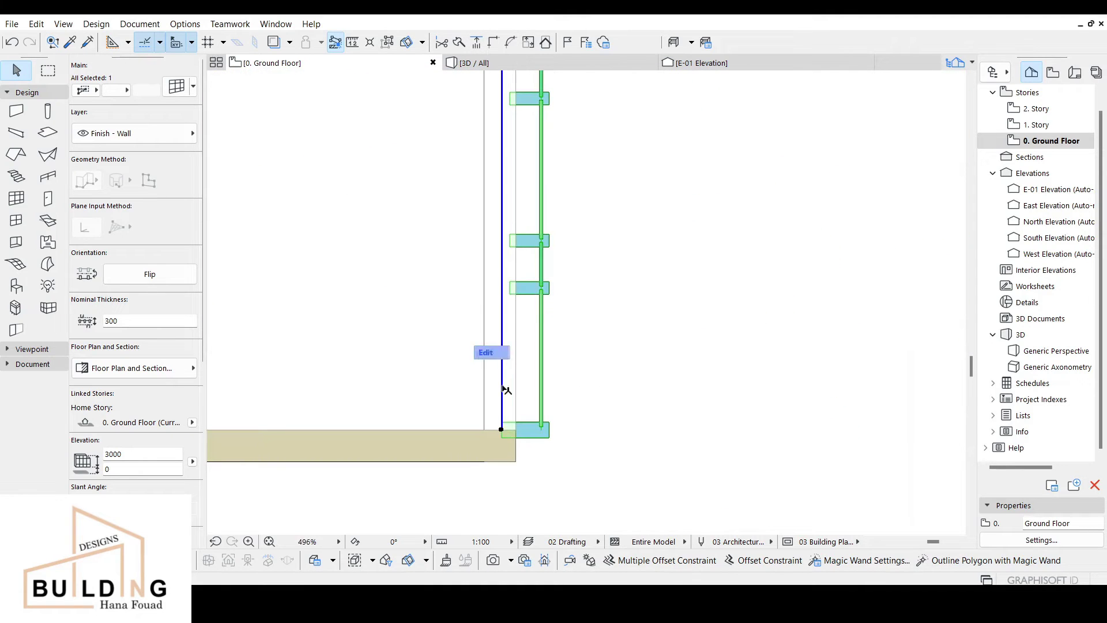
pyautogui.scroll(4, 506, 393)
pyautogui.click(494, 465)
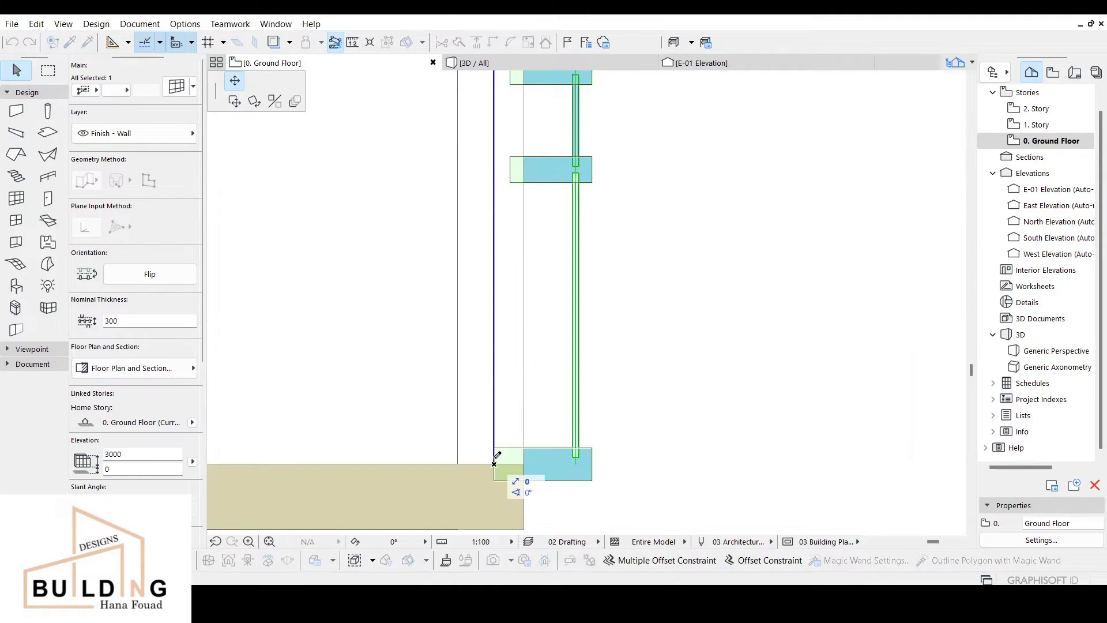
pyautogui.click(494, 447)
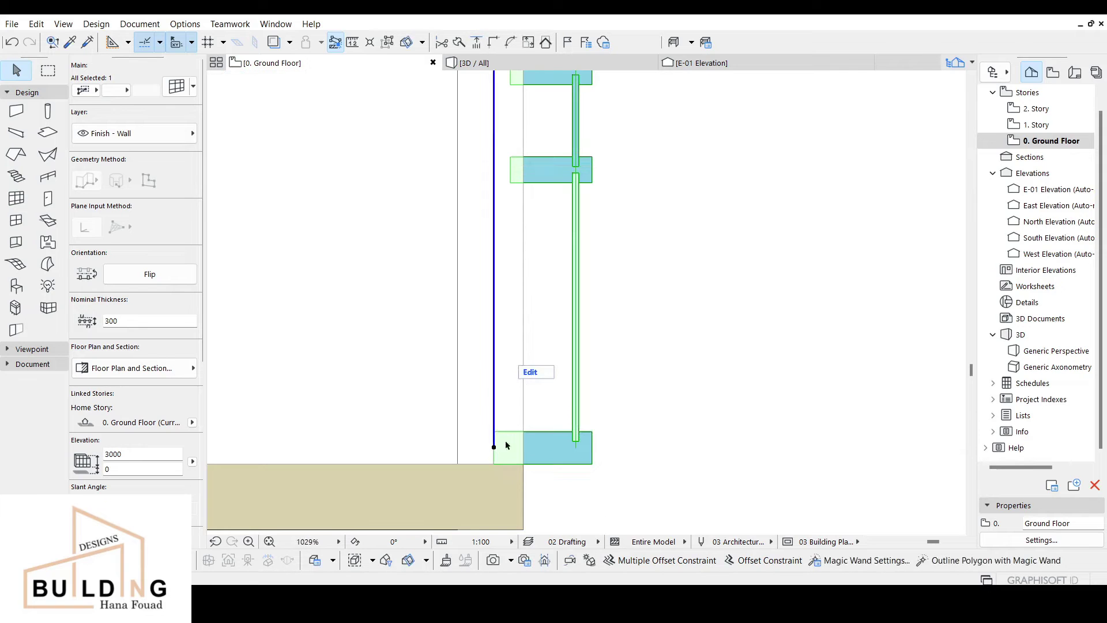
pyautogui.scroll(-6, 743, 265)
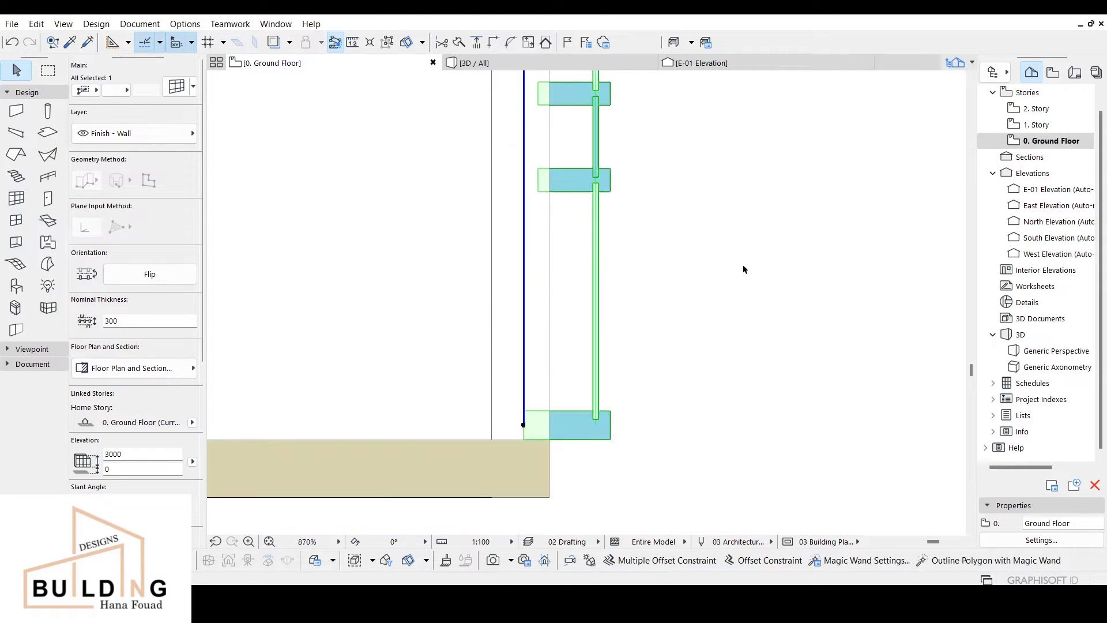
pyautogui.moveTo(628, 315); pyautogui.dragTo(750, 496, button='middle')
# Return to the interior 3D view, orbit to face the window corner and select the curtain wall.
pyautogui.click(563, 66)
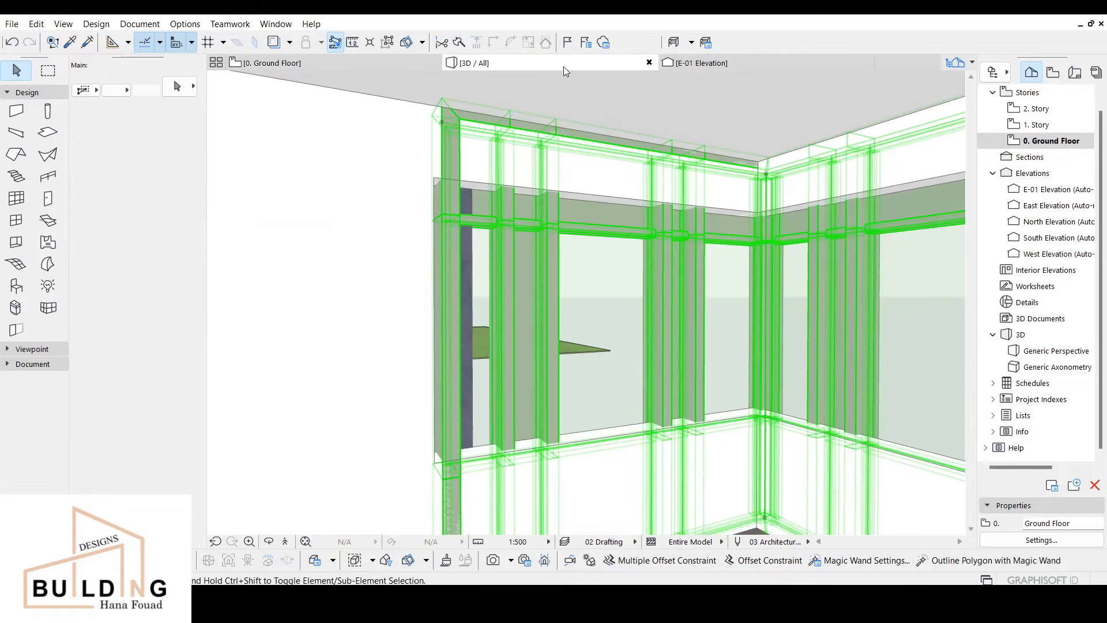
pyautogui.press('Escape')
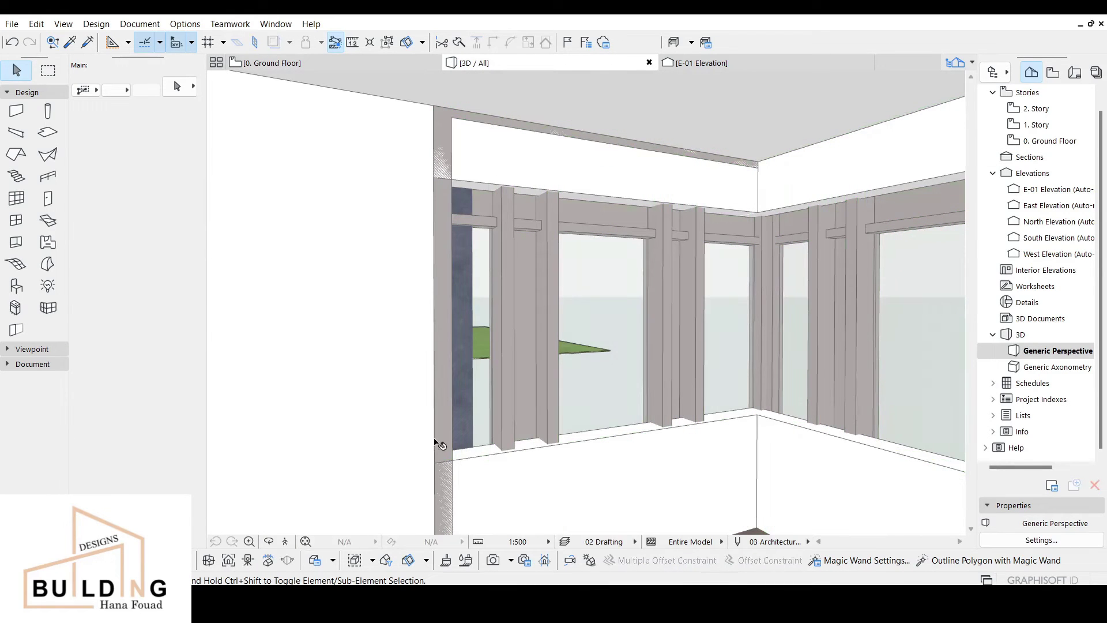
pyautogui.click(269, 541)
pyautogui.moveTo(632, 418)
pyautogui.mouseDown()
pyautogui.moveTo(635, 440)
pyautogui.moveTo(759, 407)
pyautogui.moveTo(625, 377)
pyautogui.moveTo(565, 437)
pyautogui.moveTo(613, 452)
pyautogui.moveTo(714, 370)
pyautogui.moveTo(650, 366)
pyautogui.moveTo(628, 424)
pyautogui.moveTo(625, 415)
pyautogui.mouseUp()
pyautogui.press('Escape')
pyautogui.click(587, 301)
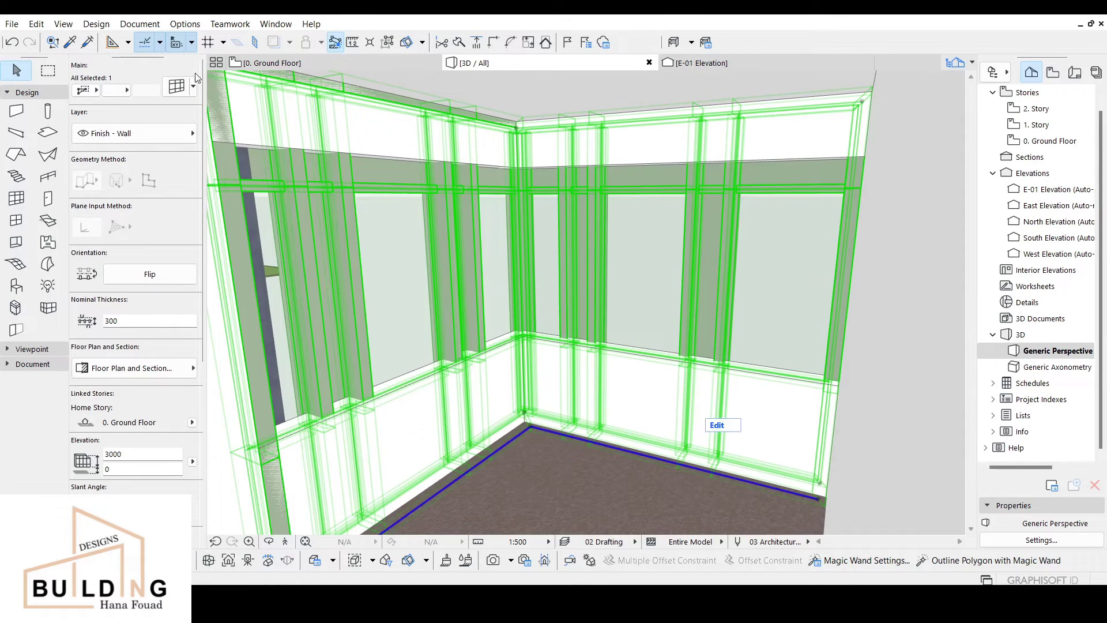
# In the curtain wall's settings, set the nominal thickness to 200 and the reference line's distance to the panel center to 150.
pyautogui.click(177, 86)
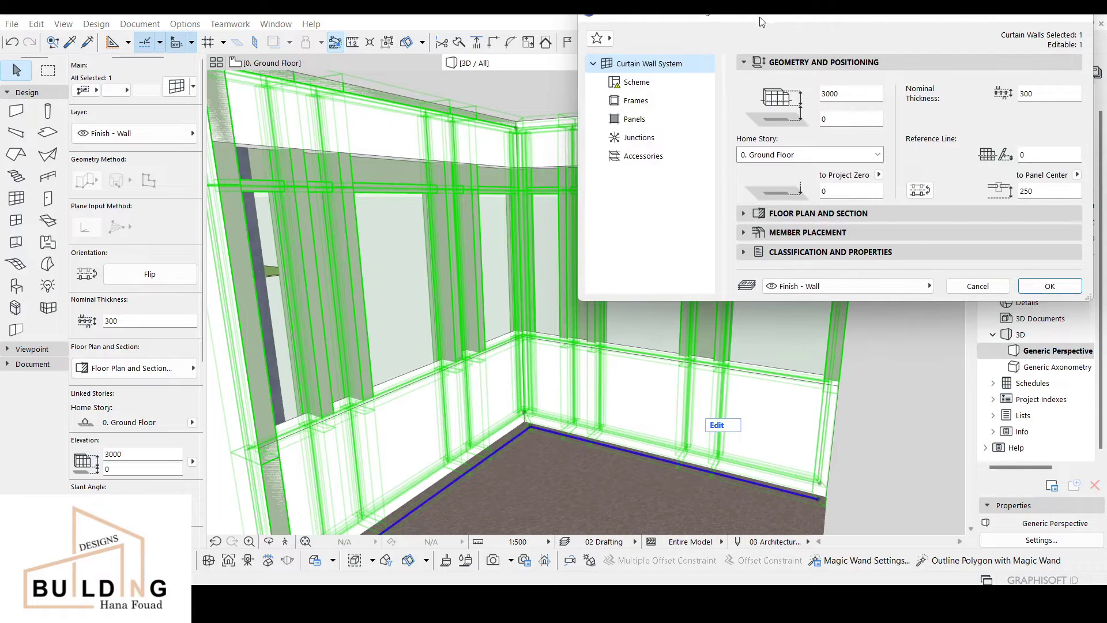
pyautogui.moveTo(872, 22); pyautogui.dragTo(863, 70)
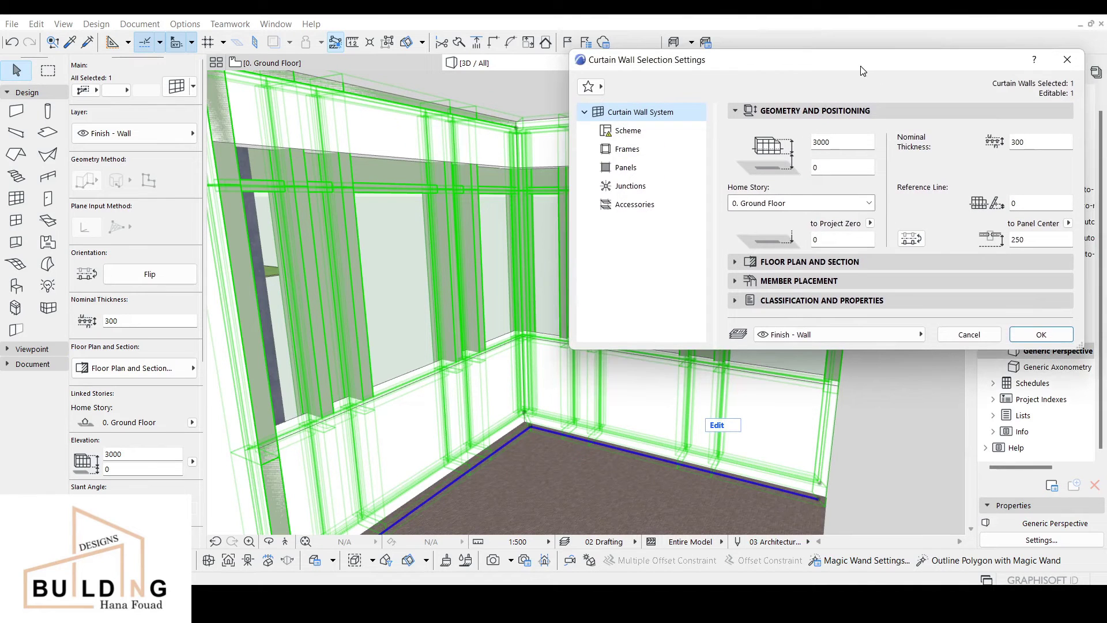
pyautogui.click(1015, 142)
pyautogui.write('2')
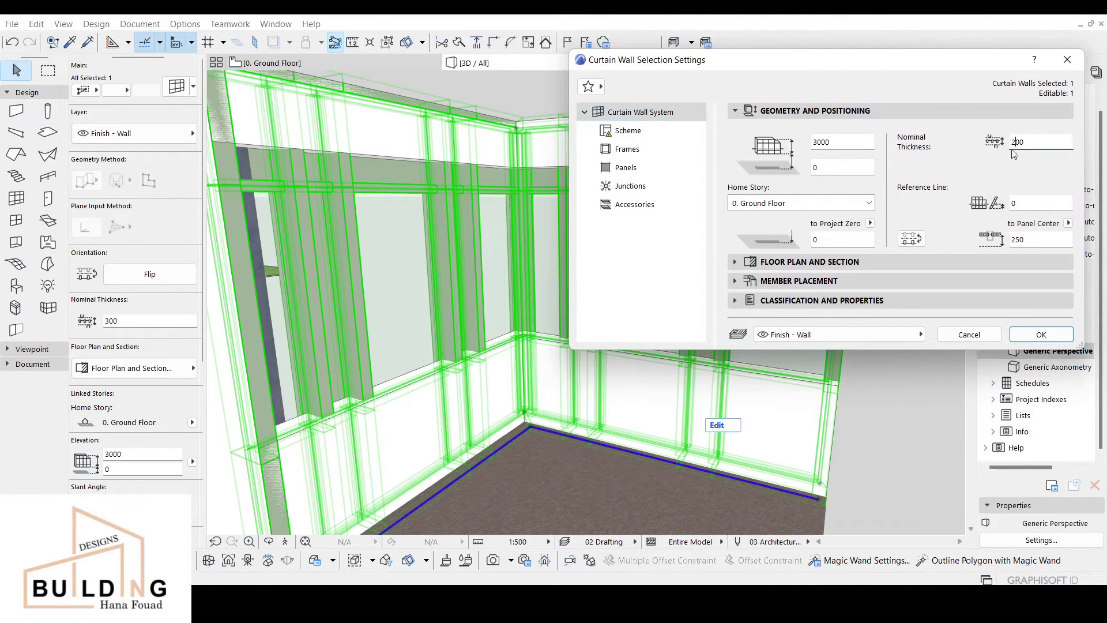
pyautogui.click(1017, 240)
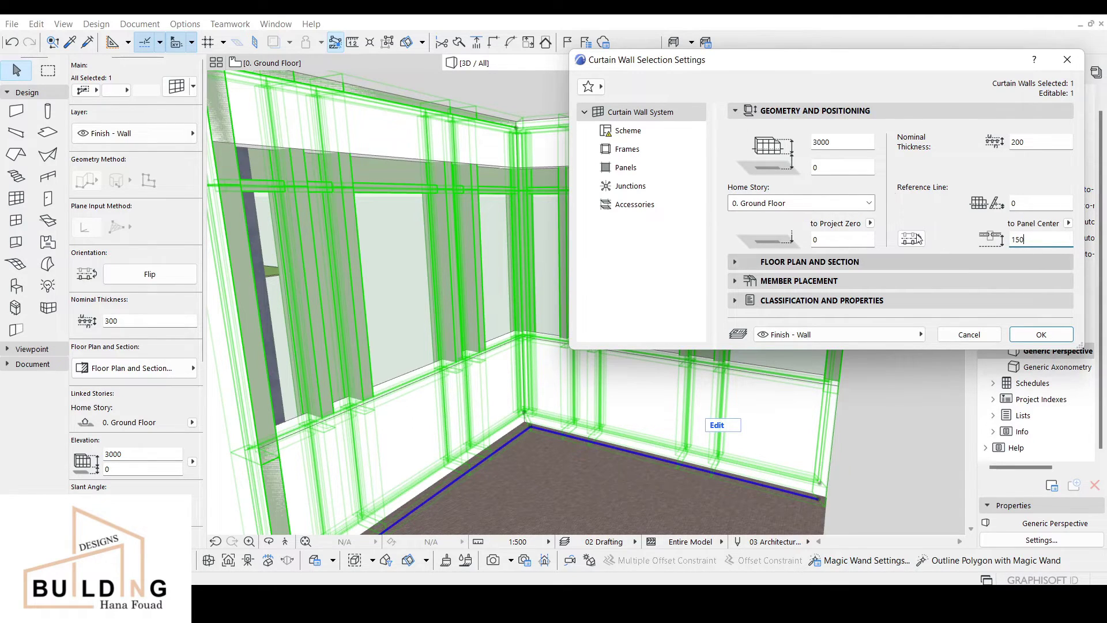
pyautogui.doubleClick(1018, 142)
pyautogui.write('200')
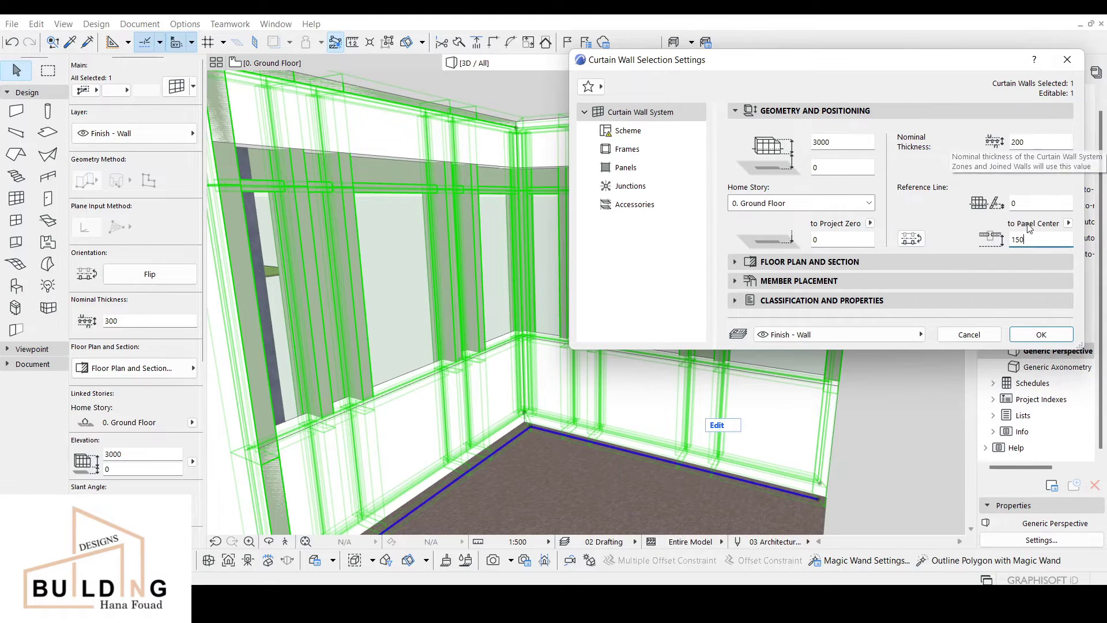
pyautogui.click(1013, 240)
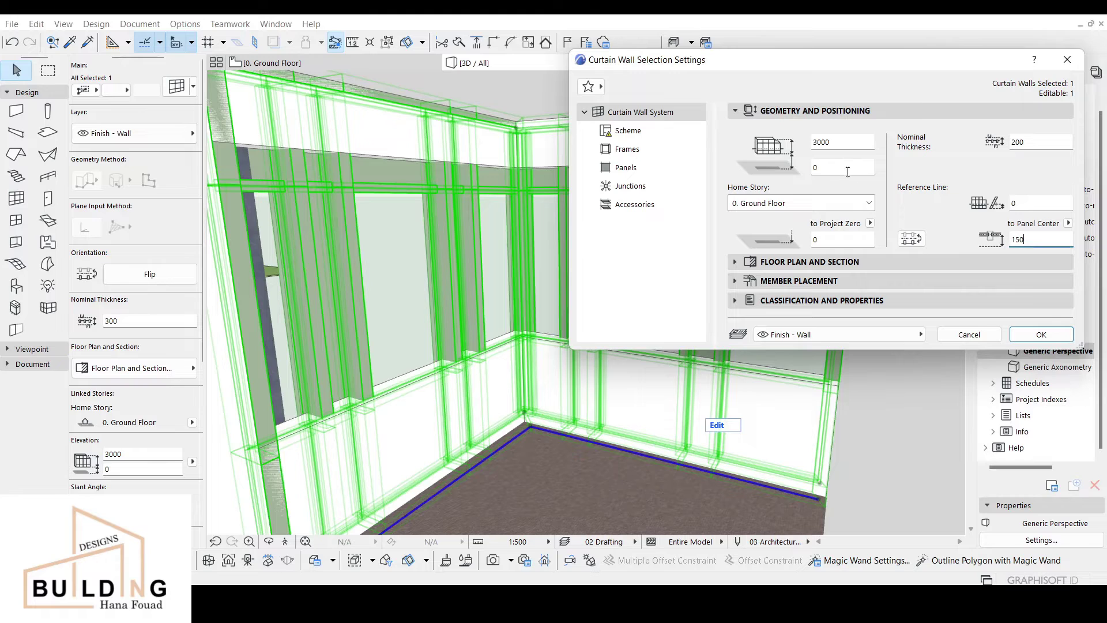
# Reduce the curtain wall's grid scheme to a single column and a single row, with the row height set to 1500.
pyautogui.click(620, 130)
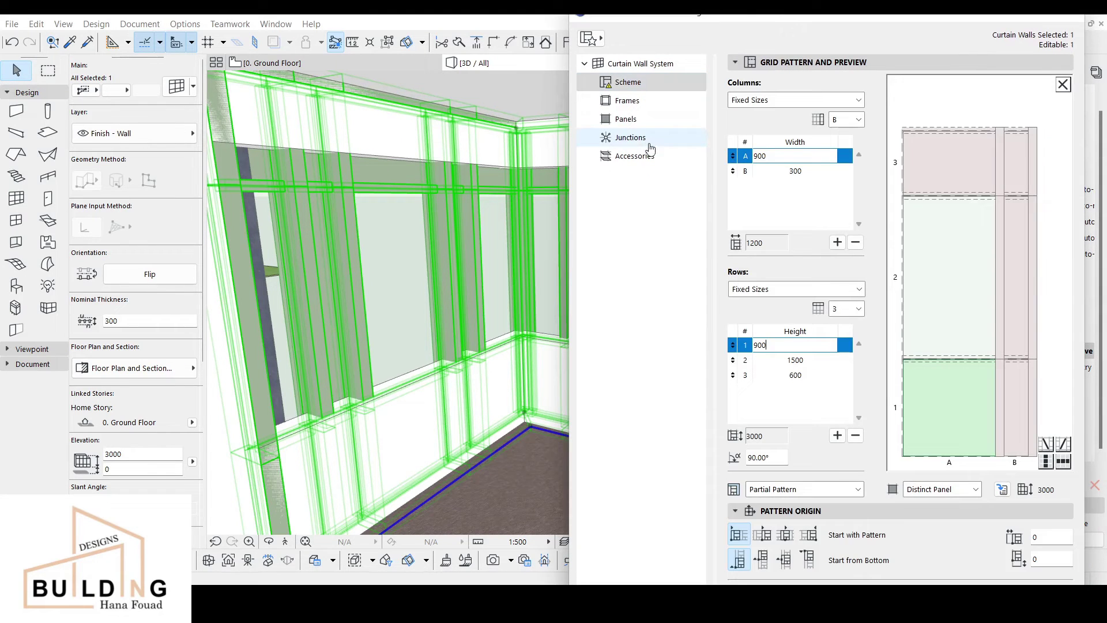
pyautogui.click(796, 171)
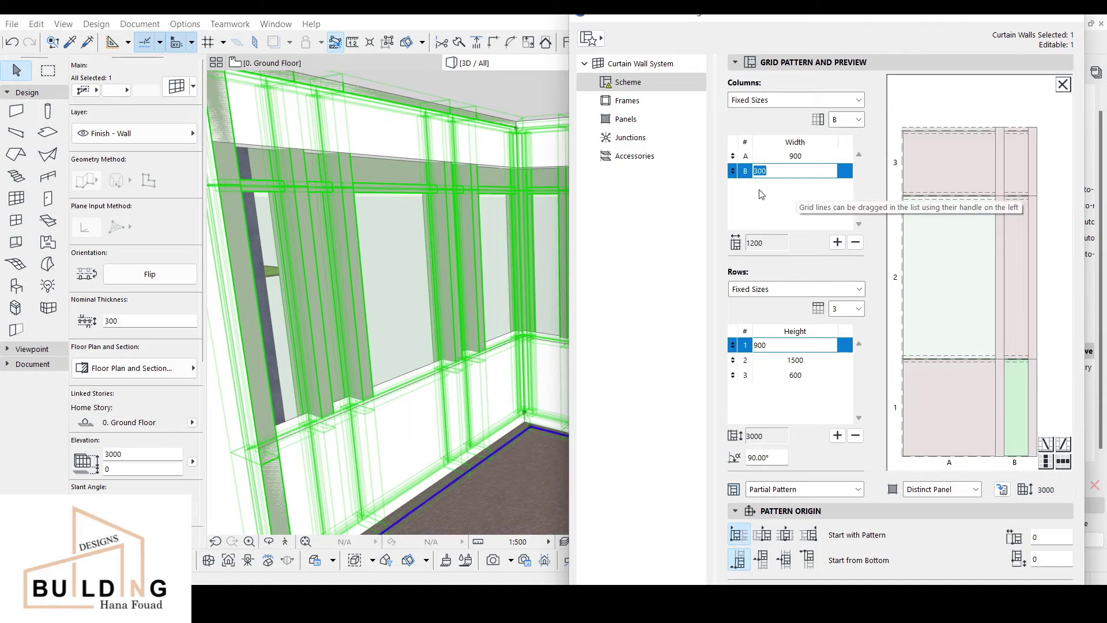
pyautogui.click(856, 246)
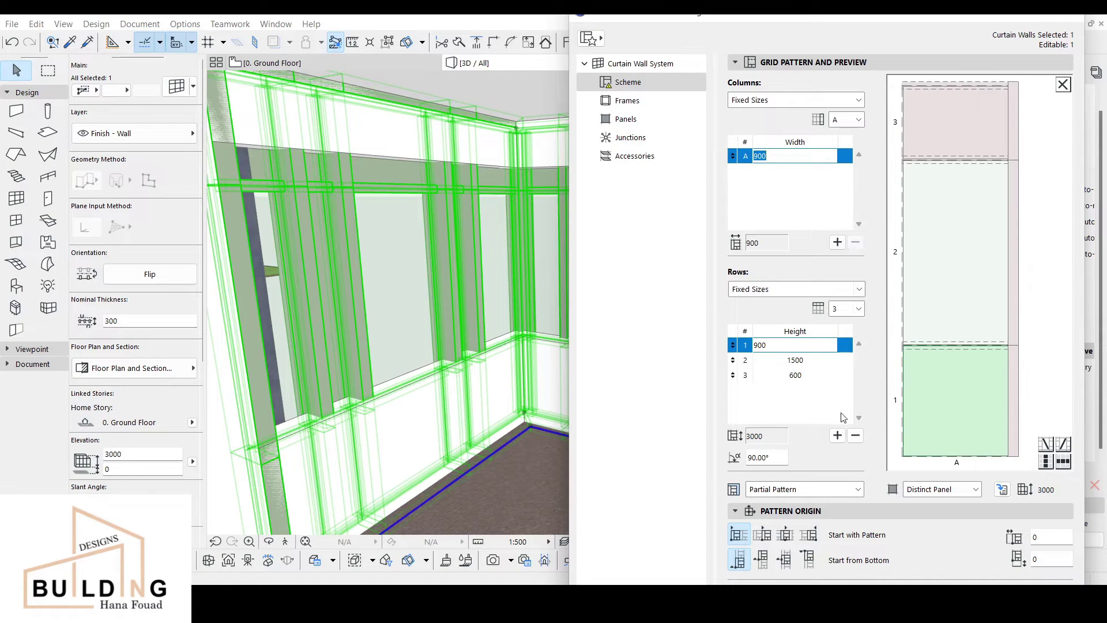
pyautogui.click(802, 360)
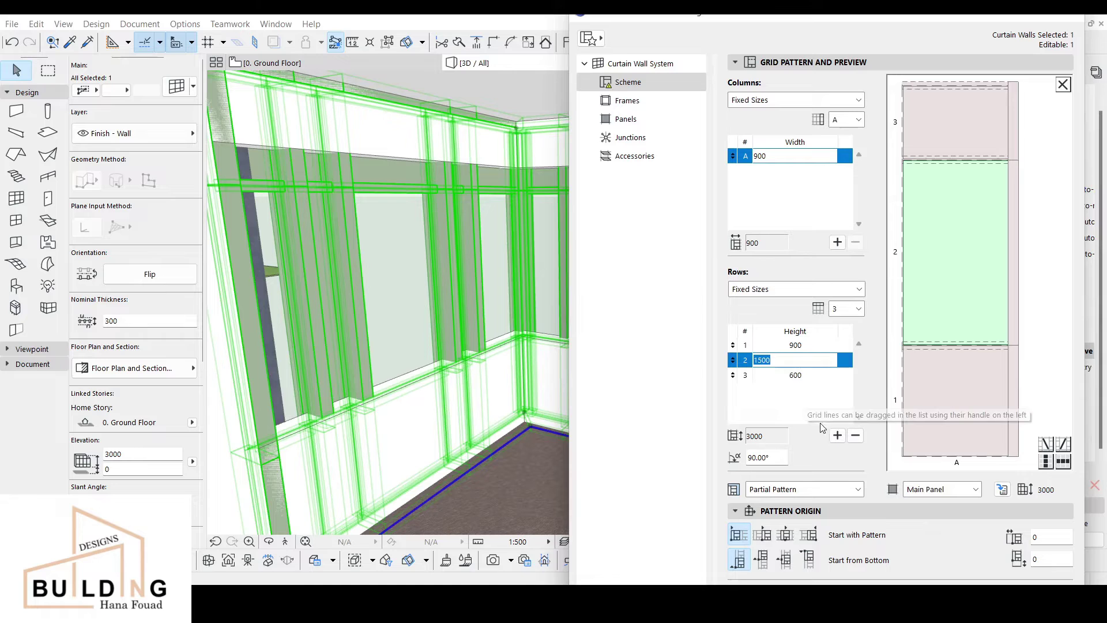
pyautogui.click(855, 435)
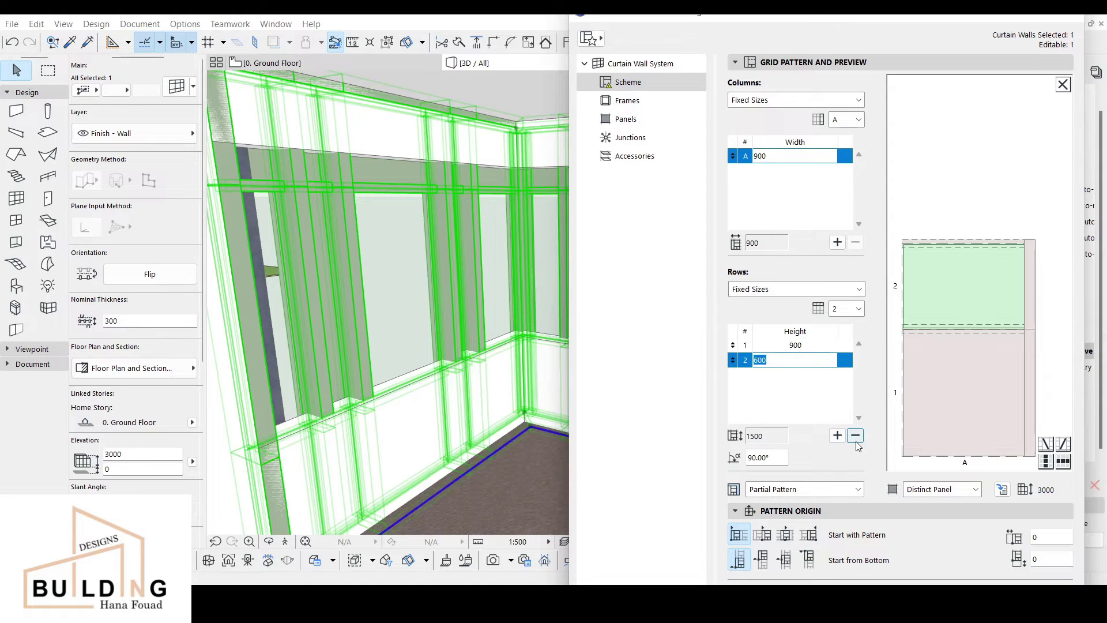
pyautogui.click(856, 440)
pyautogui.click(765, 345)
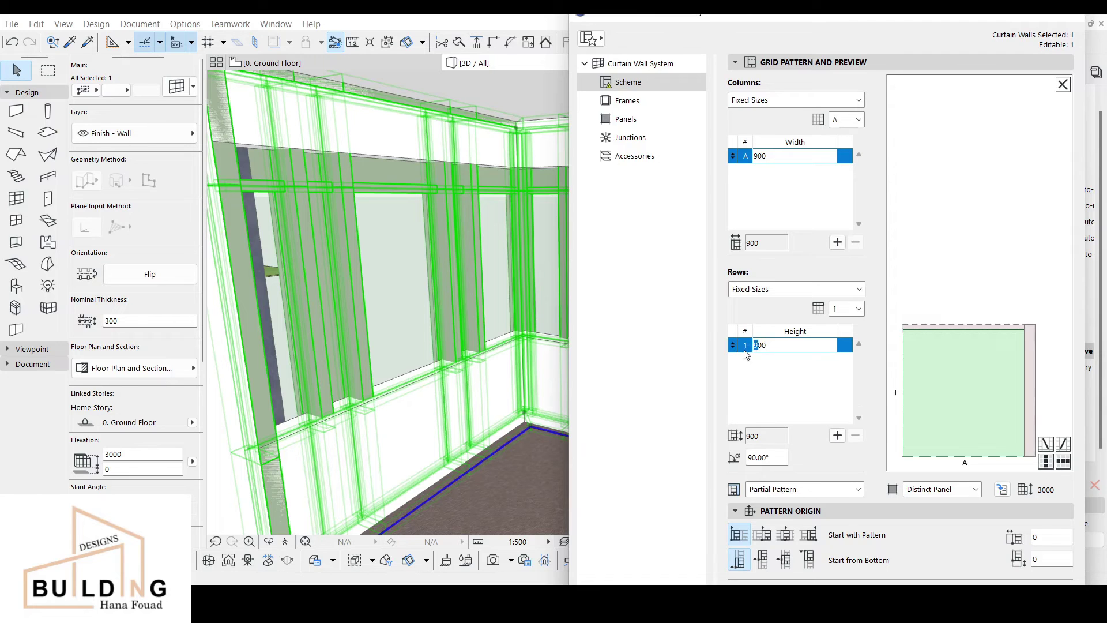
pyautogui.write('150')
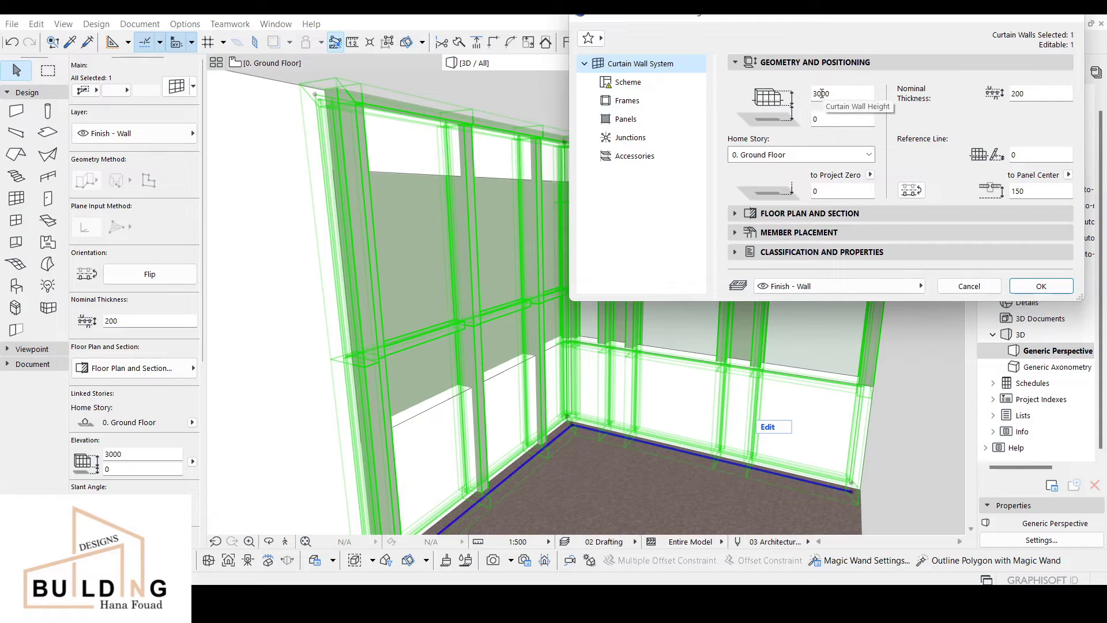
# Set the curtain wall's overall height to 1500 and apply the settings.
pyautogui.moveTo(821, 93); pyautogui.dragTo(814, 94)
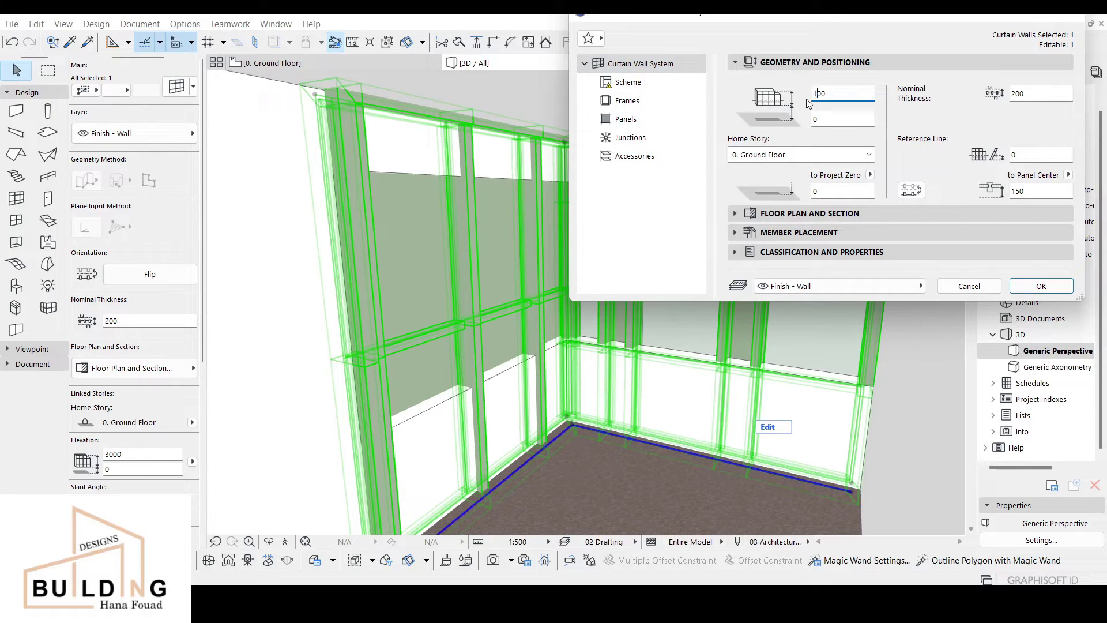
pyautogui.write('15')
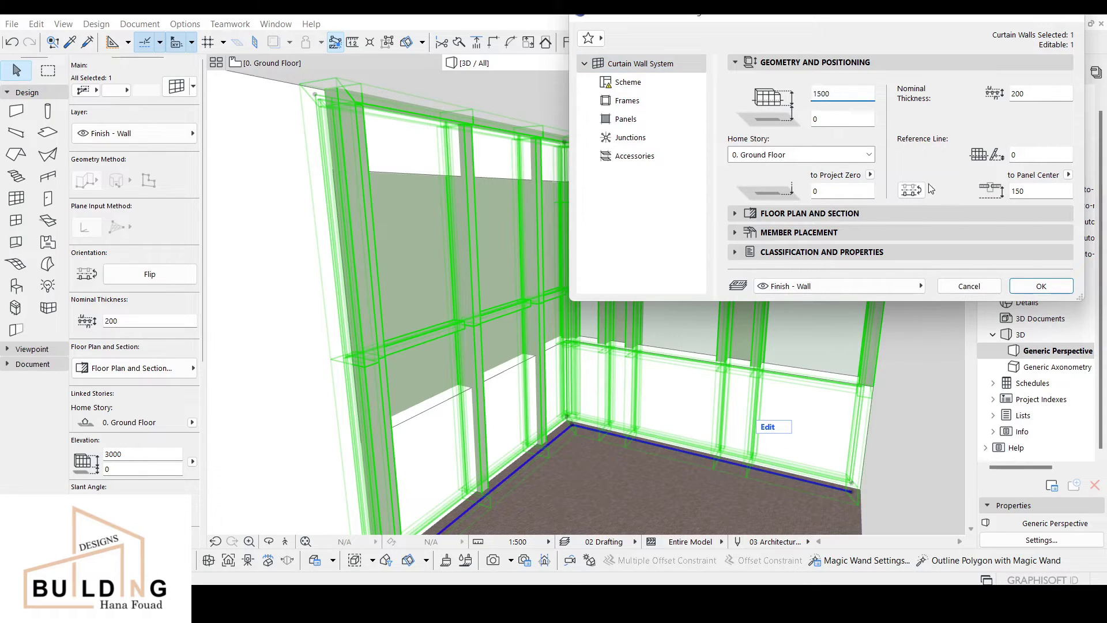
pyautogui.click(1059, 287)
# Raise the curtain wall's base elevation to 1000 and set its height back to 1500.
pyautogui.moveTo(773, 326); pyautogui.dragTo(790, 295, button='middle')
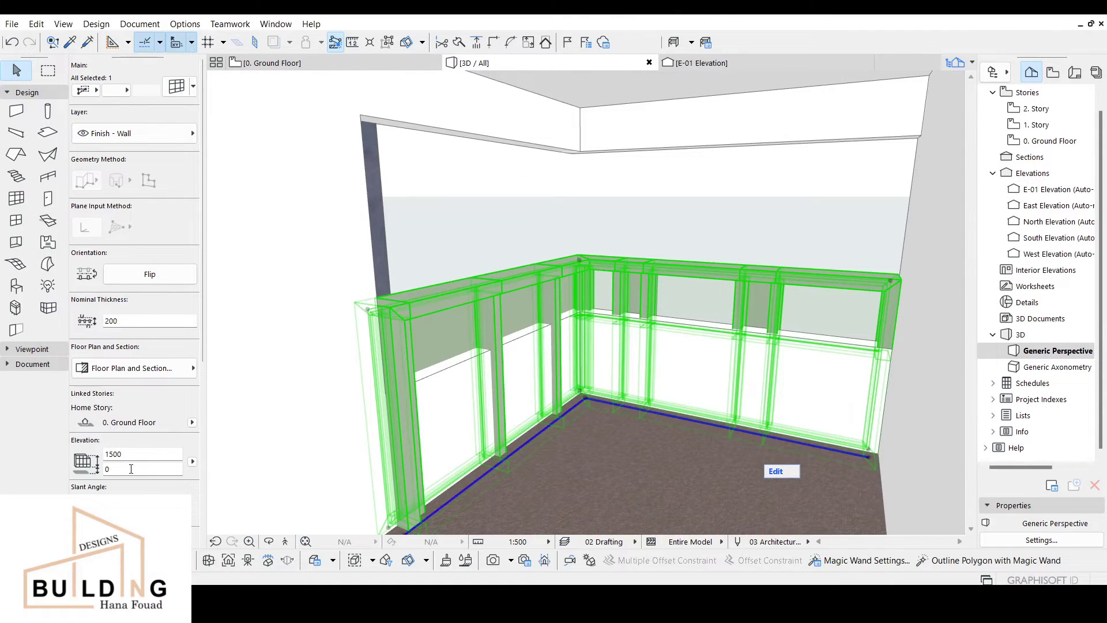
pyautogui.moveTo(131, 469); pyautogui.dragTo(49, 472)
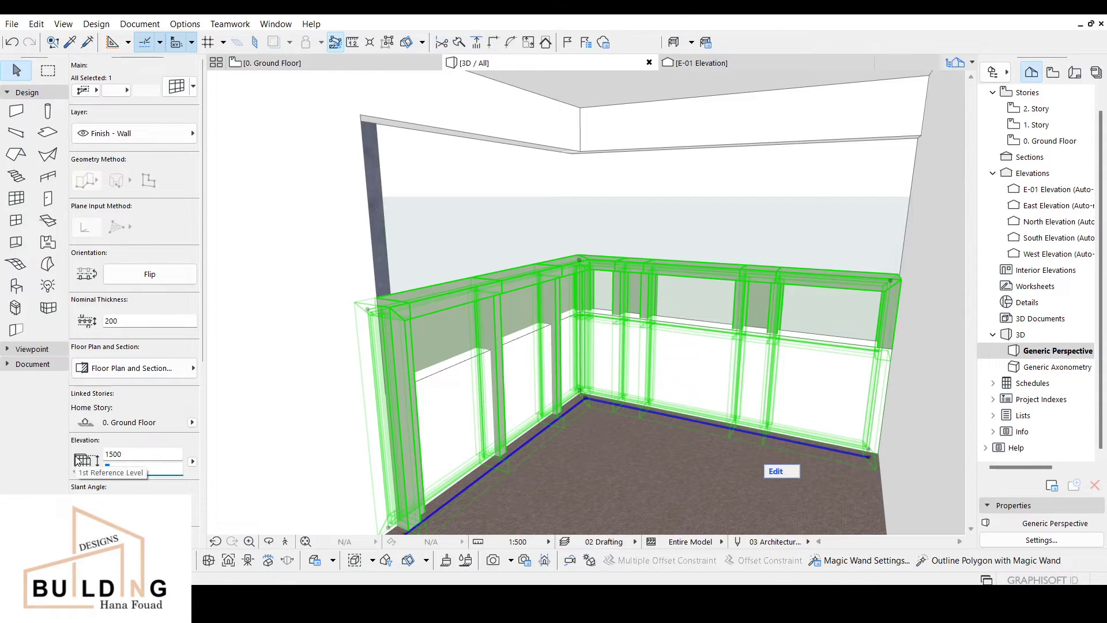
pyautogui.write('100')
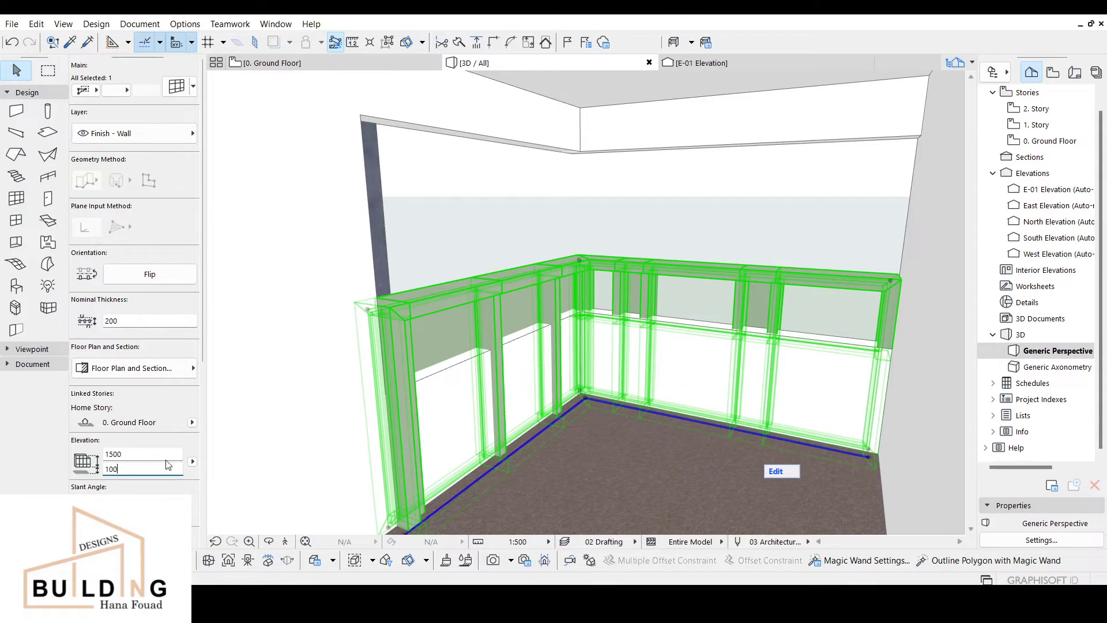
pyautogui.write('0')
pyautogui.click(140, 454)
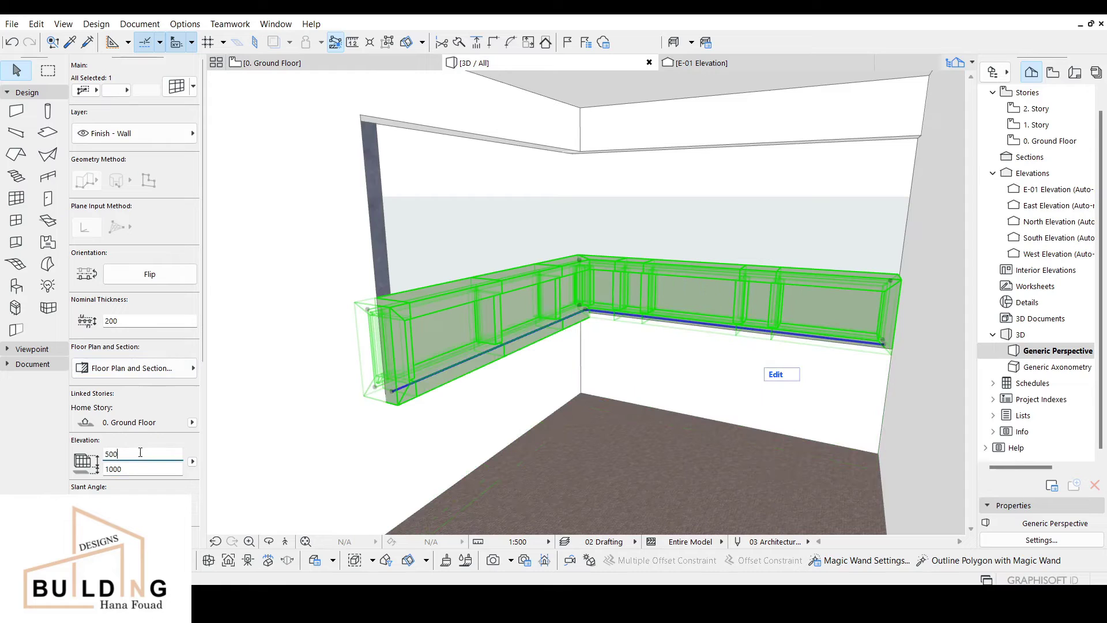
pyautogui.click(105, 458)
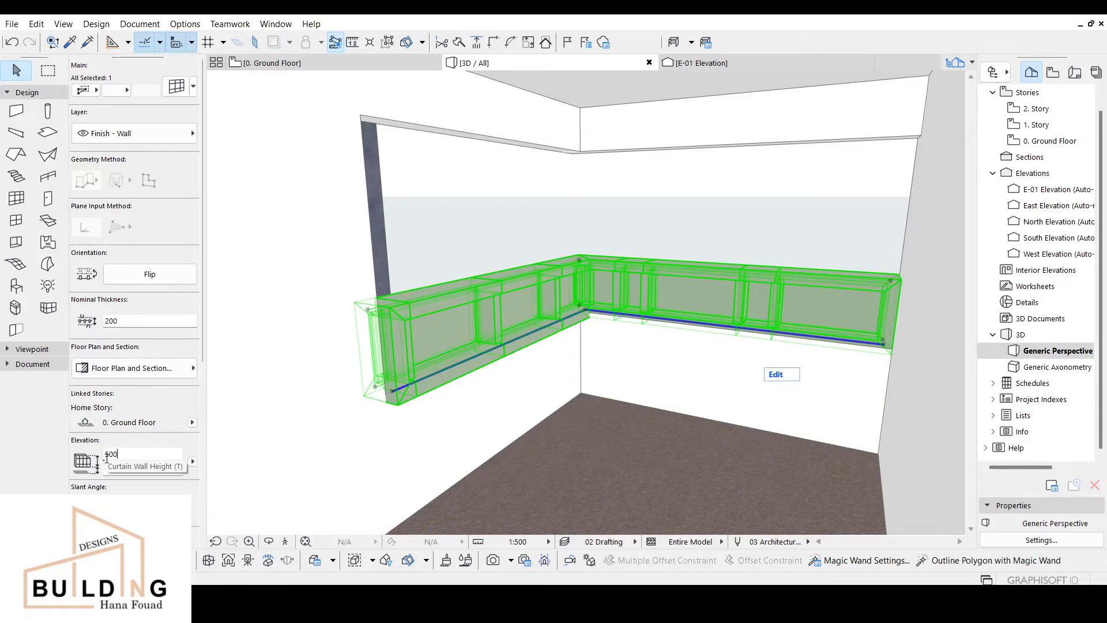
pyautogui.write('1')
pyautogui.click(127, 469)
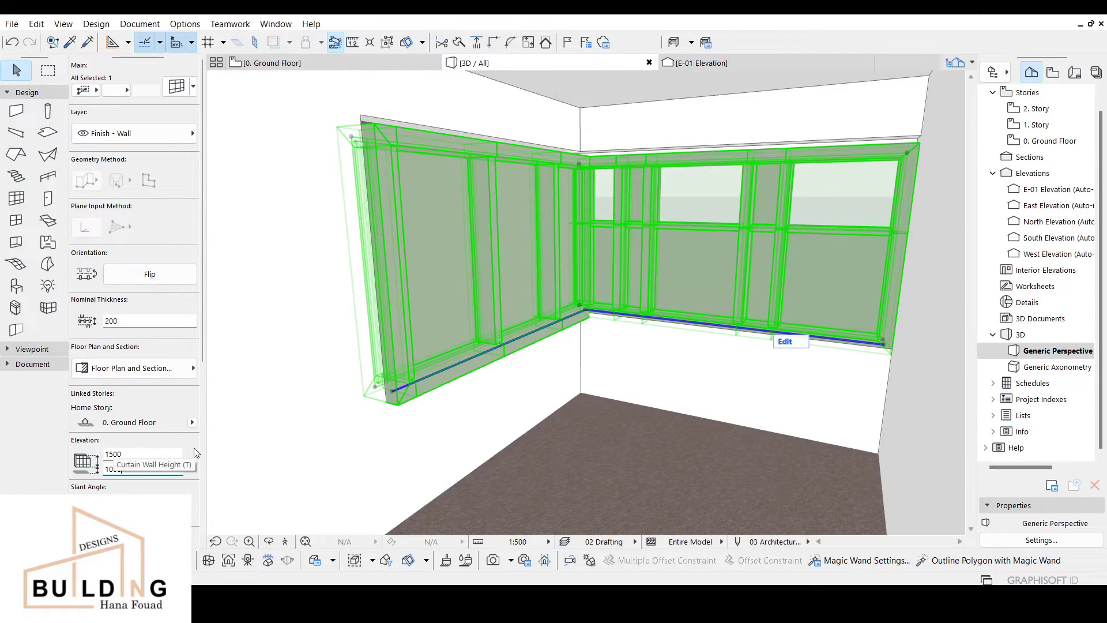
# Select both low walls under the curtain wall and examine how the curtain wall's bottom frame meets their tops at the corner.
pyautogui.moveTo(568, 414); pyautogui.dragTo(547, 372, button='middle')
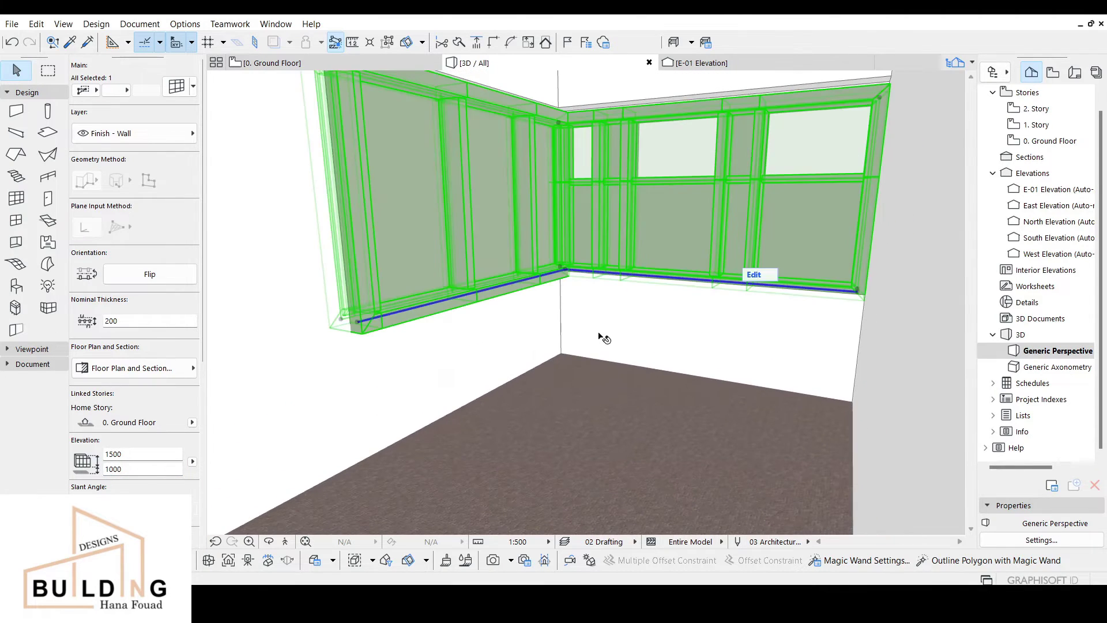
pyautogui.press('Escape')
pyautogui.scroll(3, 630, 321)
pyautogui.click(633, 319)
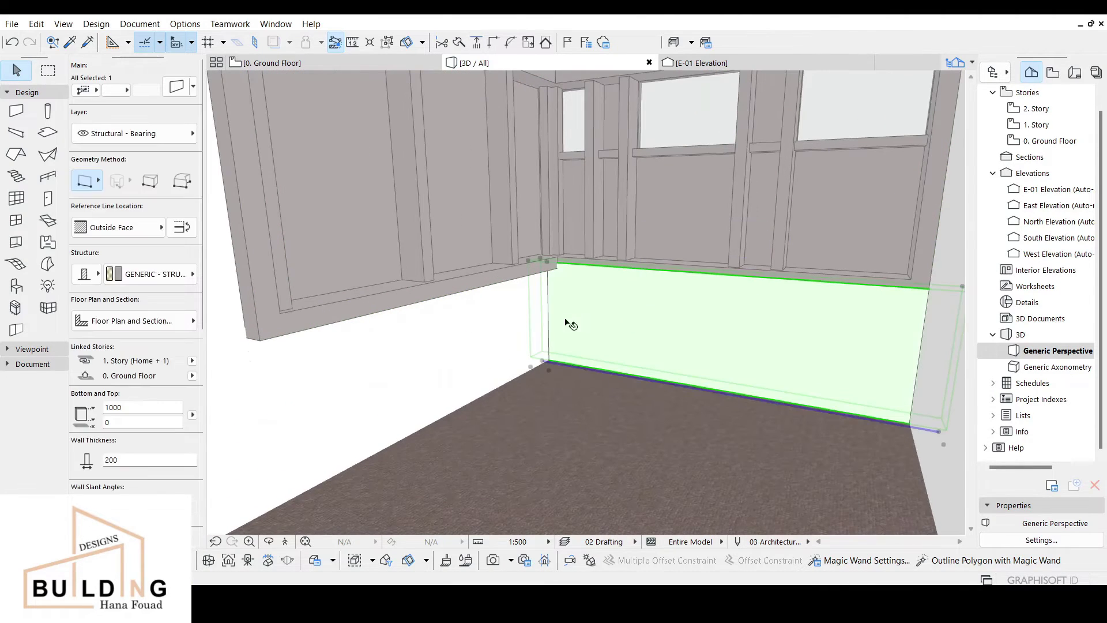
pyautogui.keyDown('shift'); pyautogui.click(458, 350); pyautogui.keyUp('shift')
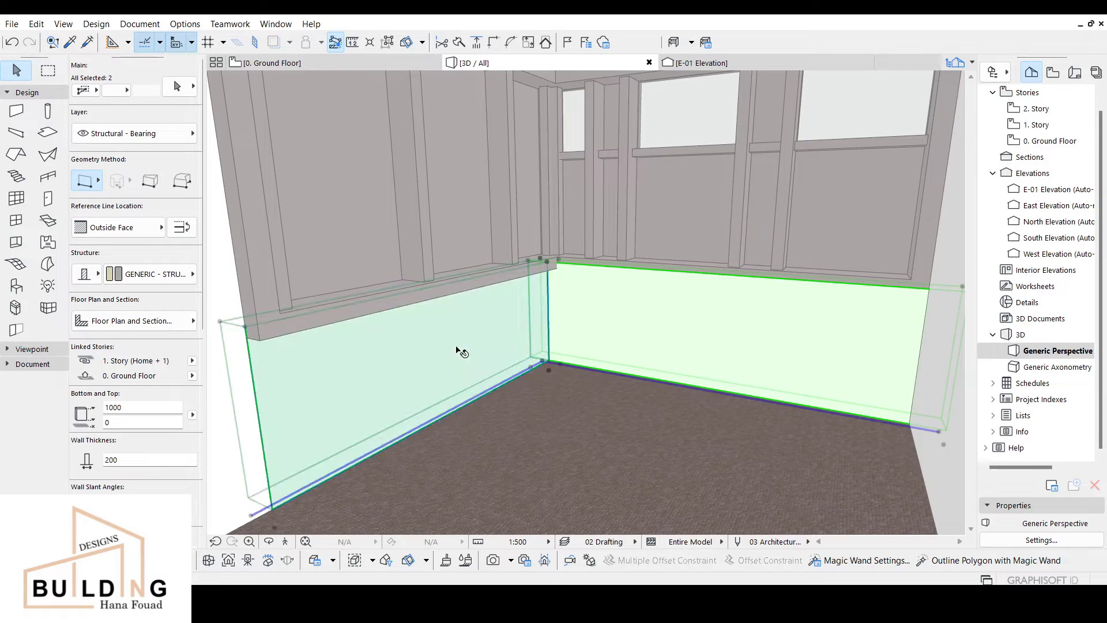
pyautogui.scroll(1, 560, 283)
pyautogui.scroll(2, 556, 281)
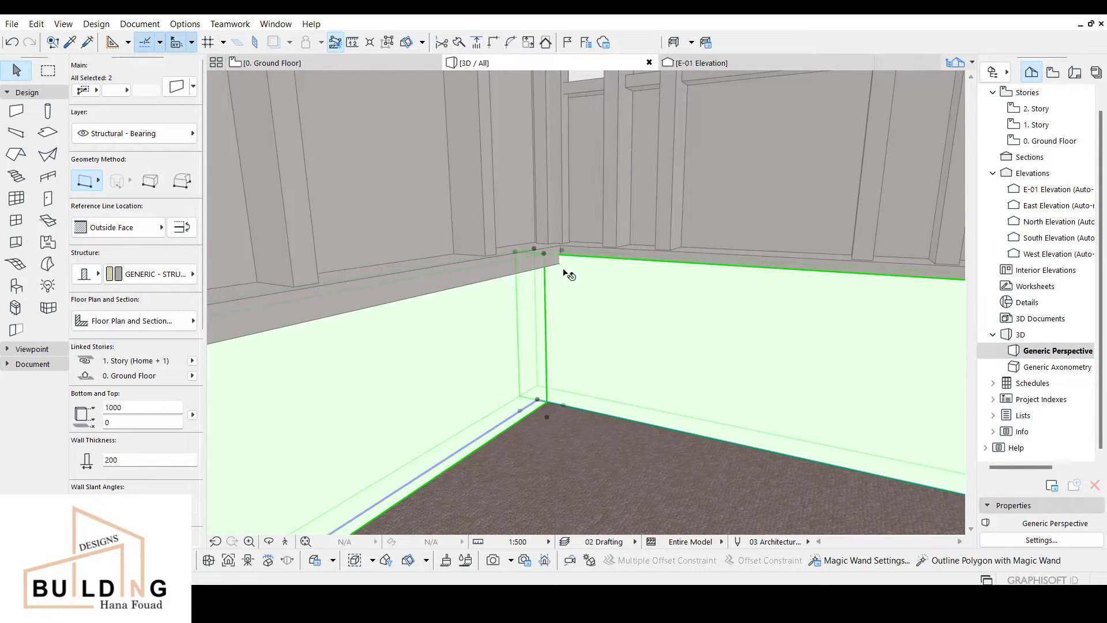
pyautogui.scroll(-2, 564, 271)
pyautogui.press('Escape')
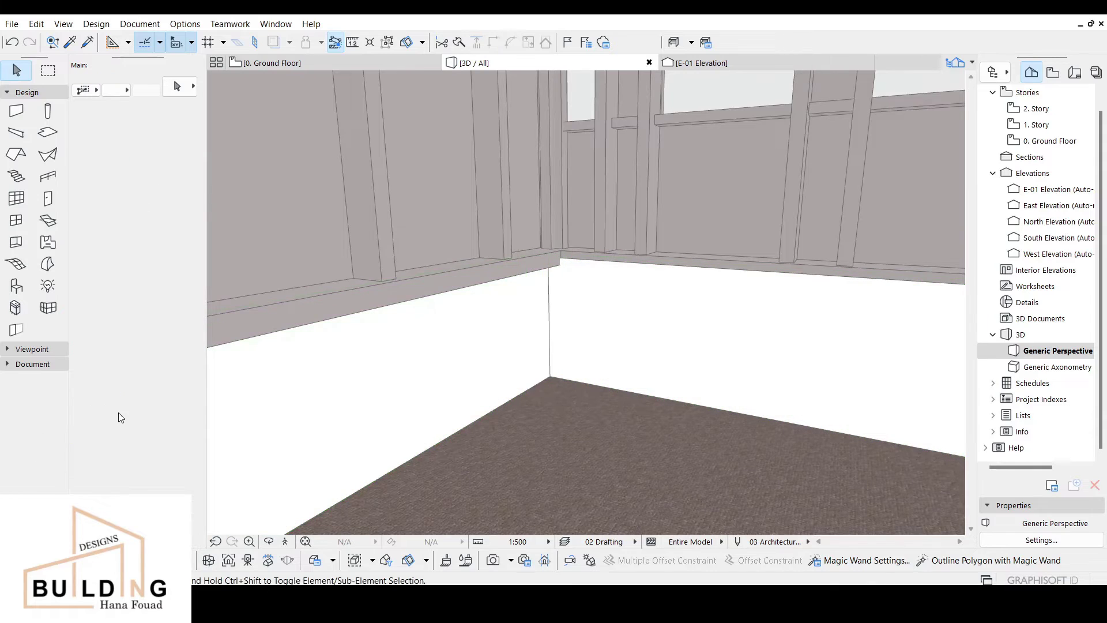
# Select the curtain wall and set its base elevation to 1050, after trying 1200 and 1000.
pyautogui.click(420, 282)
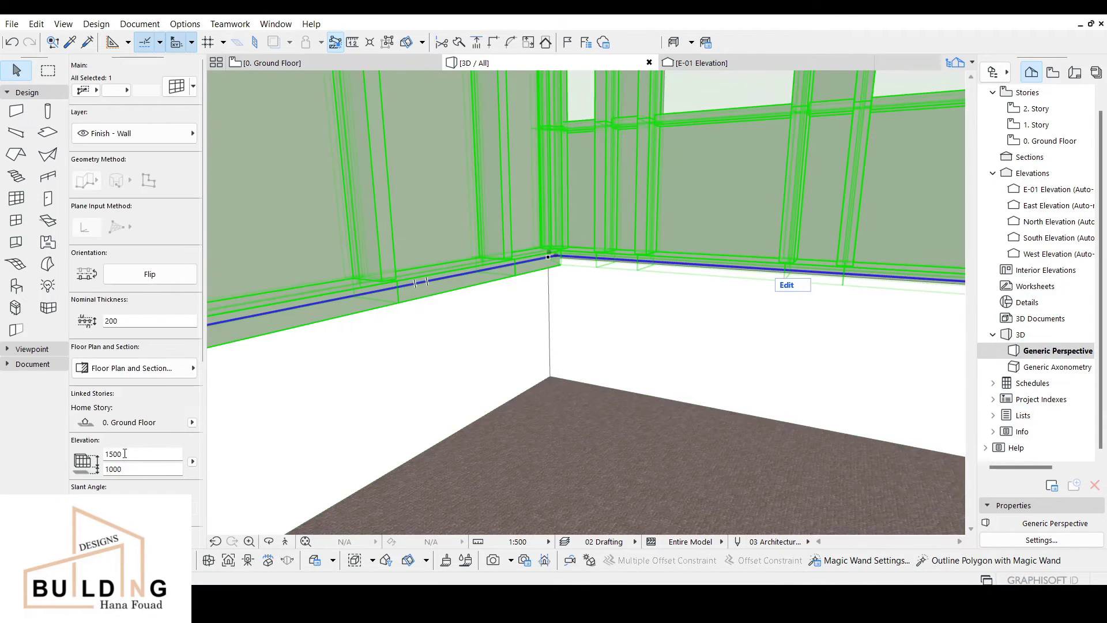
pyautogui.click(111, 469)
pyautogui.click(132, 455)
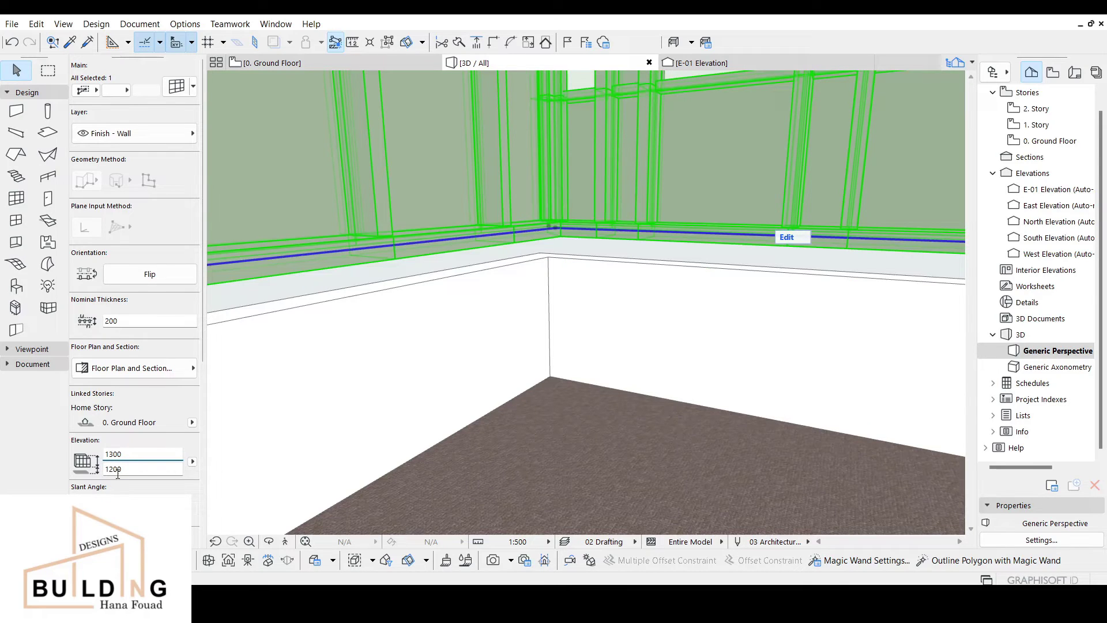
pyautogui.moveTo(114, 469); pyautogui.dragTo(111, 470)
pyautogui.write('0')
pyautogui.press('Return')
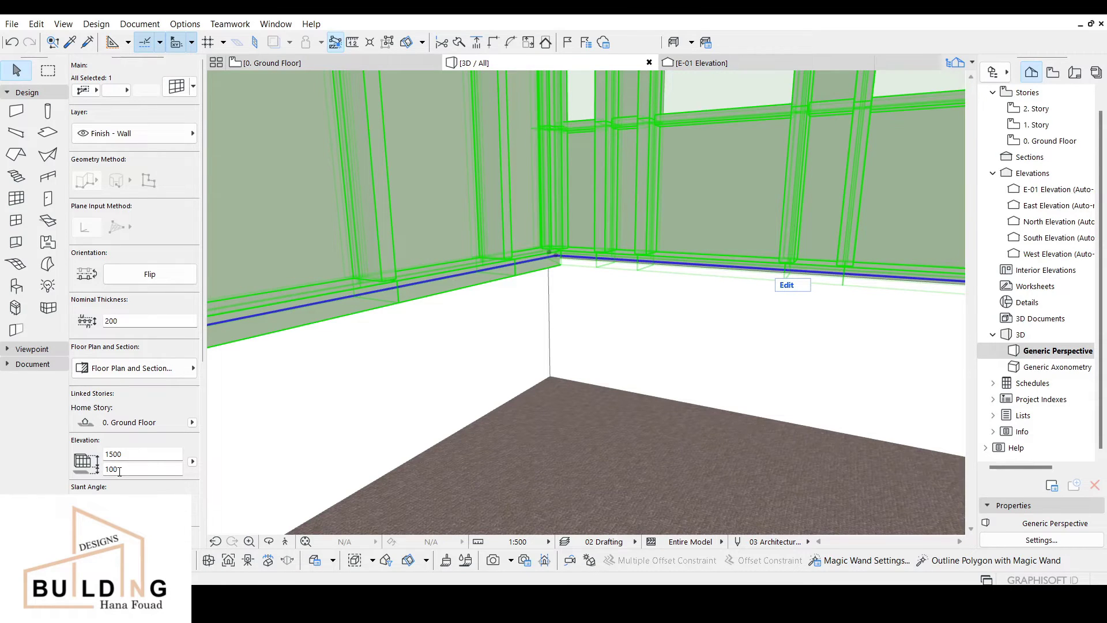
pyautogui.write('5')
pyautogui.press('Return')
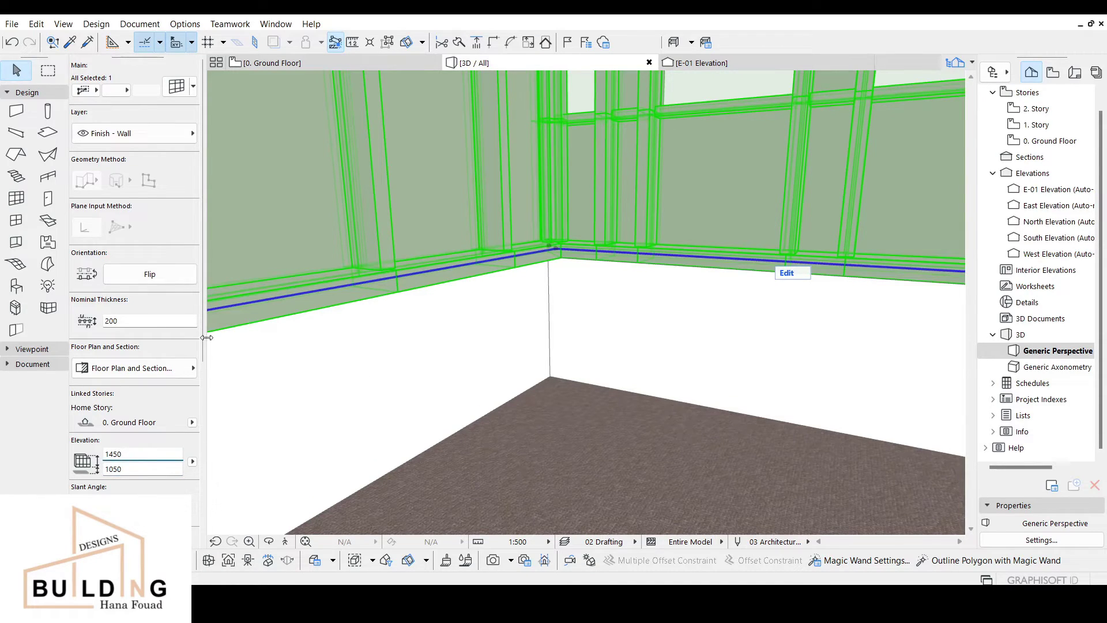
# Try a curtain wall height of 1550 against the header walls, correct it to 1500 and deselect the curtain wall.
pyautogui.moveTo(617, 199); pyautogui.dragTo(633, 341, button='middle')
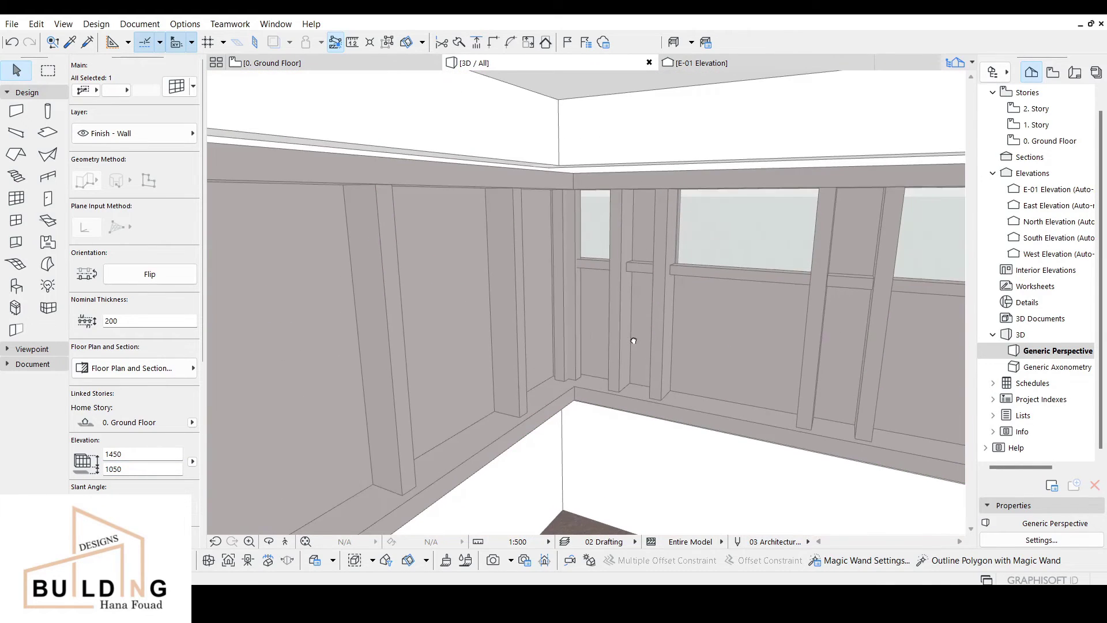
pyautogui.click(111, 455)
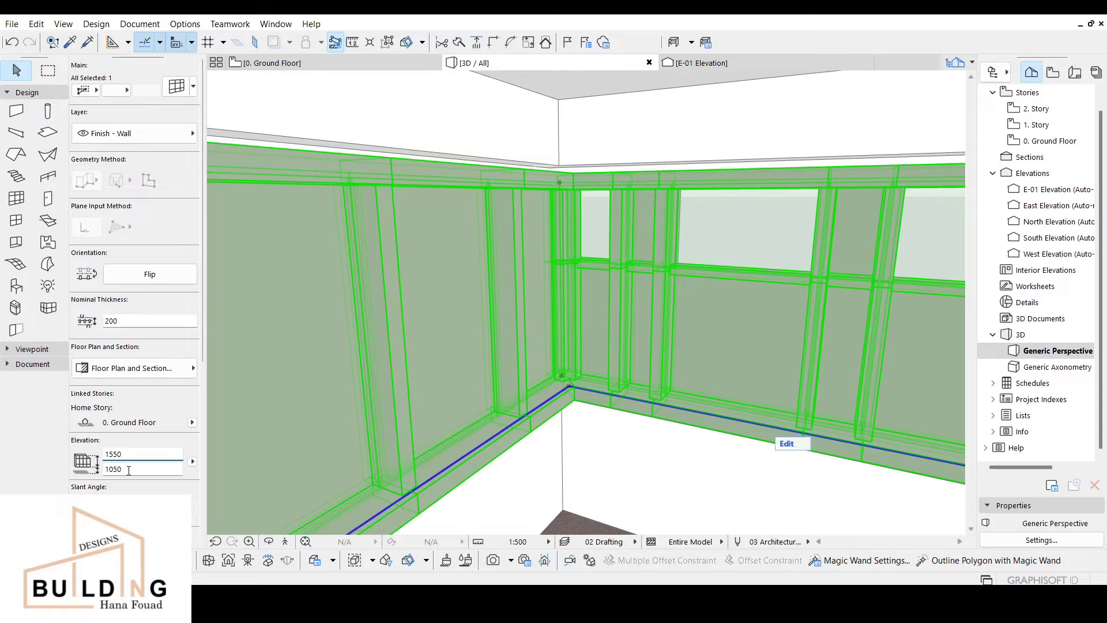
pyautogui.moveTo(487, 230); pyautogui.dragTo(469, 290, button='middle')
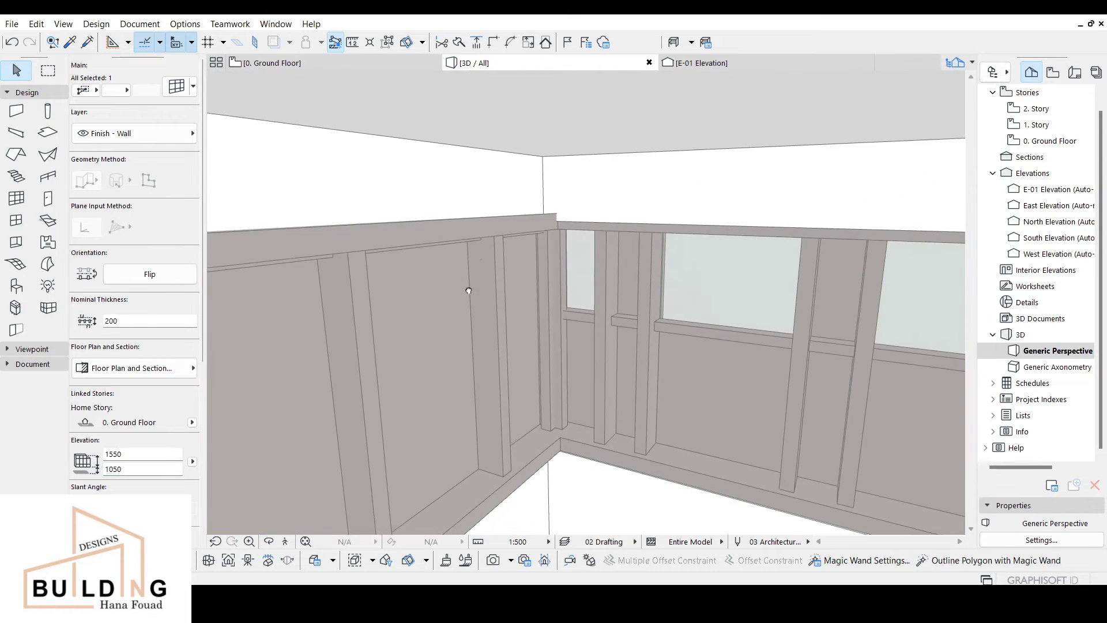
pyautogui.click(118, 455)
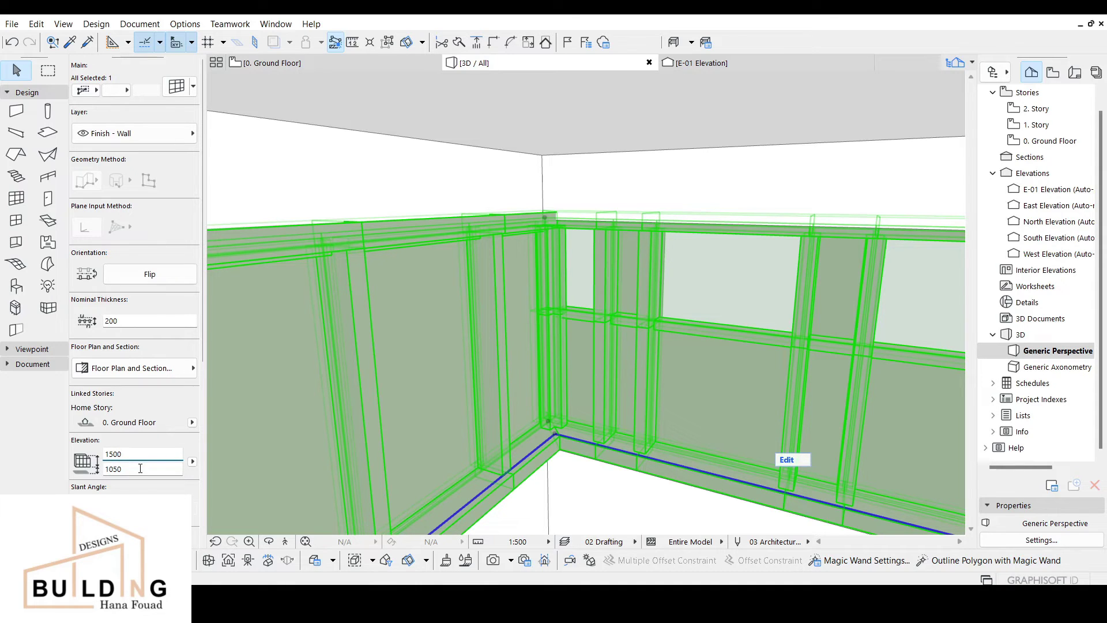
pyautogui.press('Return')
pyautogui.moveTo(522, 315); pyautogui.dragTo(576, 301, button='middle')
pyautogui.press('Escape')
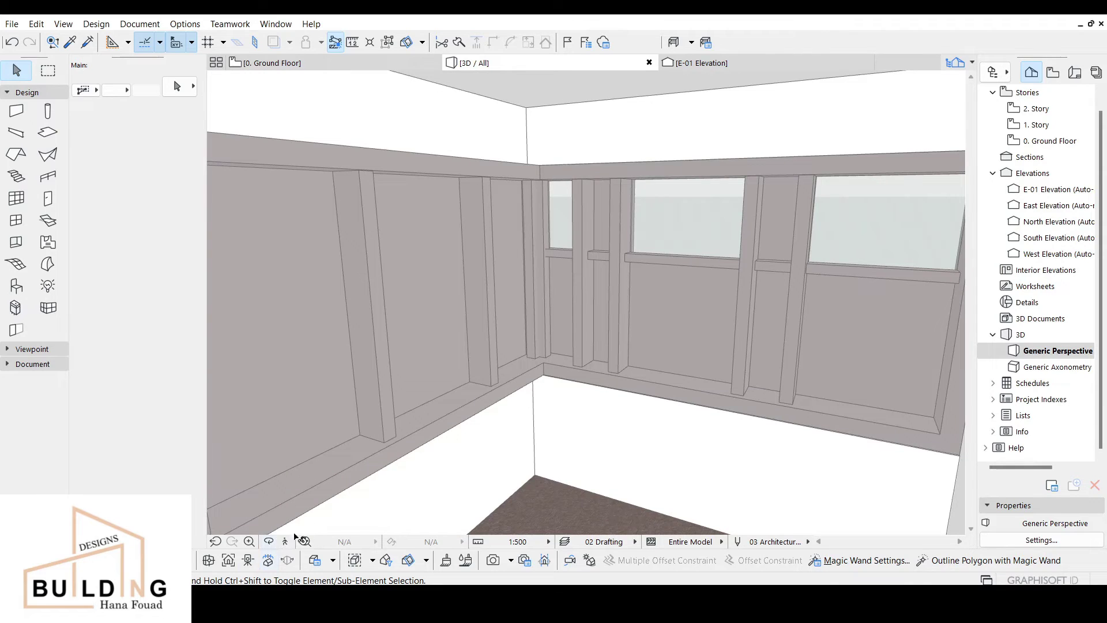
# Orbit to view the whole window corner, select the curtain wall and open its frame settings.
pyautogui.click(269, 542)
pyautogui.moveTo(455, 407); pyautogui.dragTo(479, 374)
pyautogui.scroll(-1, 514, 382)
pyautogui.moveTo(563, 377); pyautogui.dragTo(545, 362, button='middle')
pyautogui.press('Escape')
pyautogui.click(580, 331)
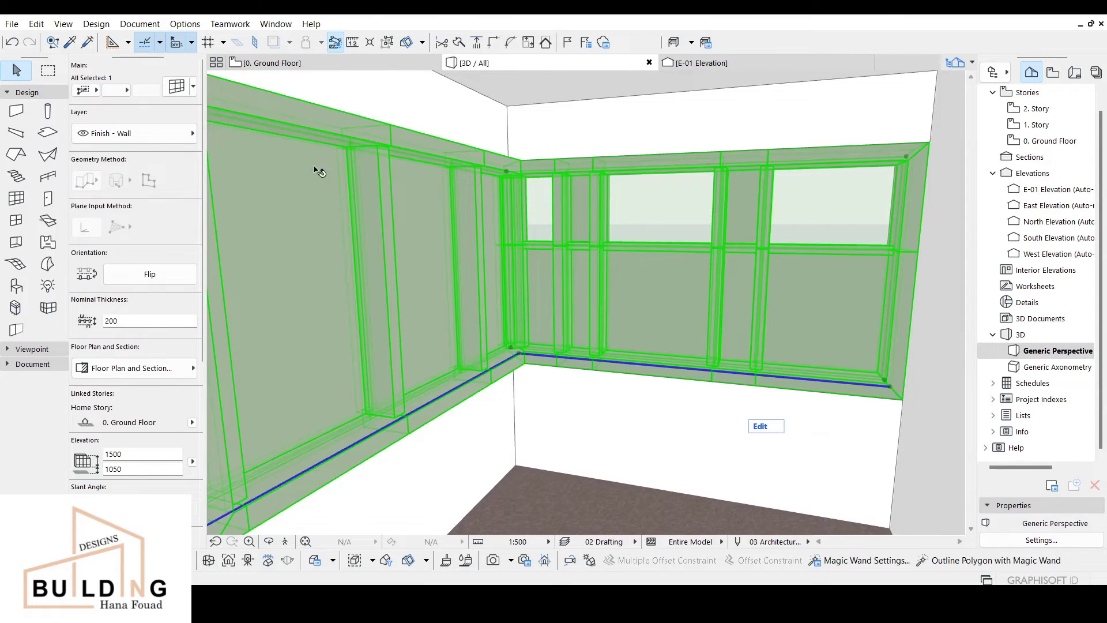
pyautogui.click(184, 90)
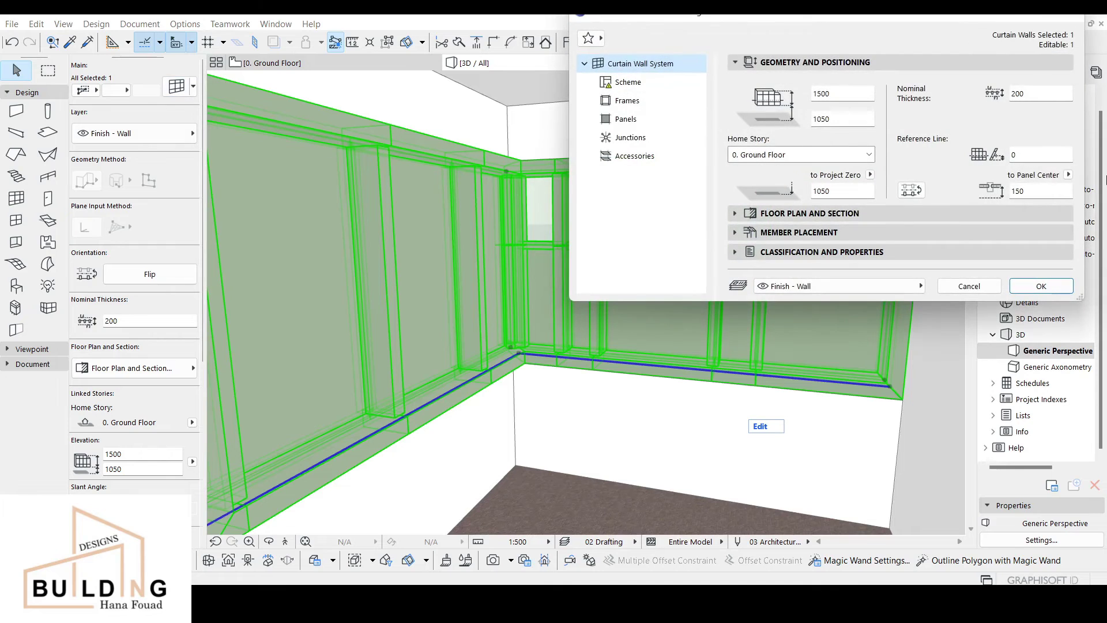
pyautogui.click(630, 83)
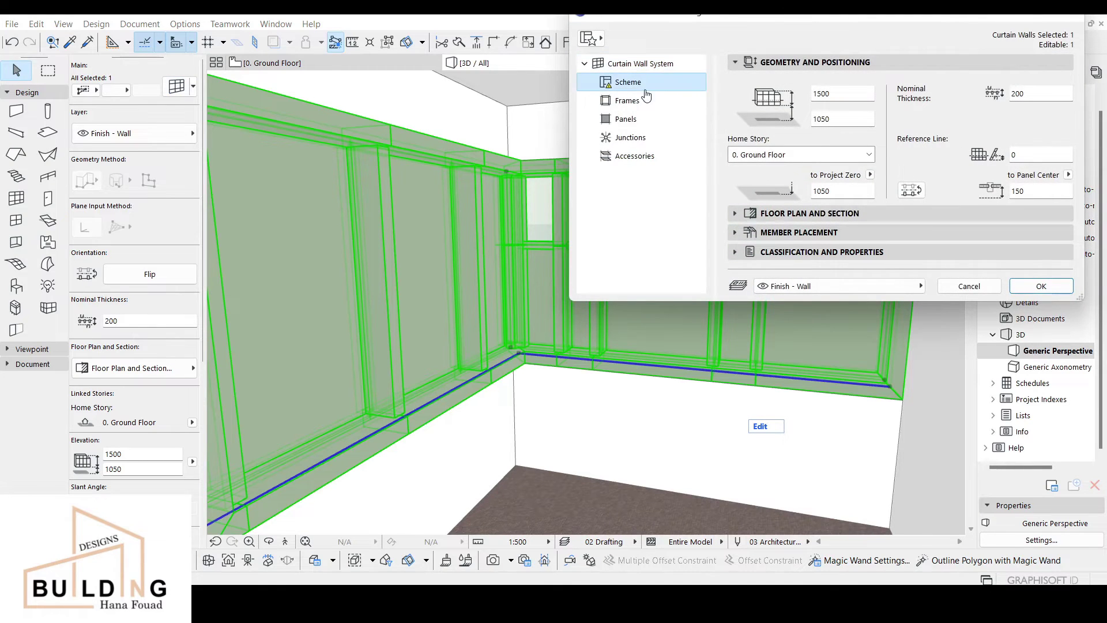
pyautogui.click(646, 102)
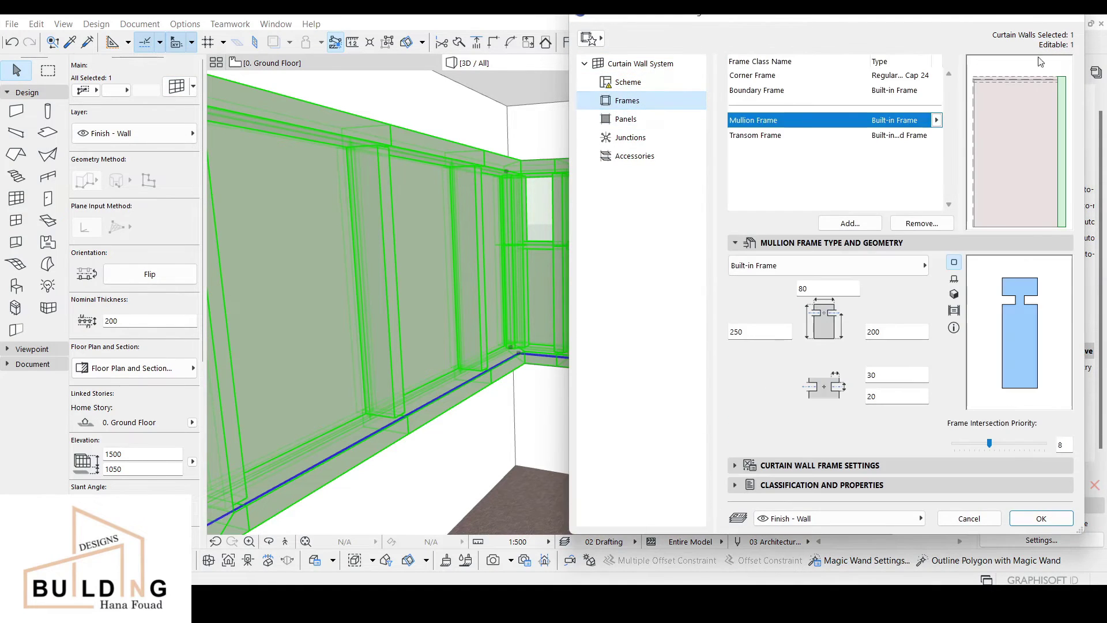
# Set the corner frame's depth to 200 and its back offset from the panel centerline to 150, keeping Regular Double Frame with Cap 24.
pyautogui.click(900, 80)
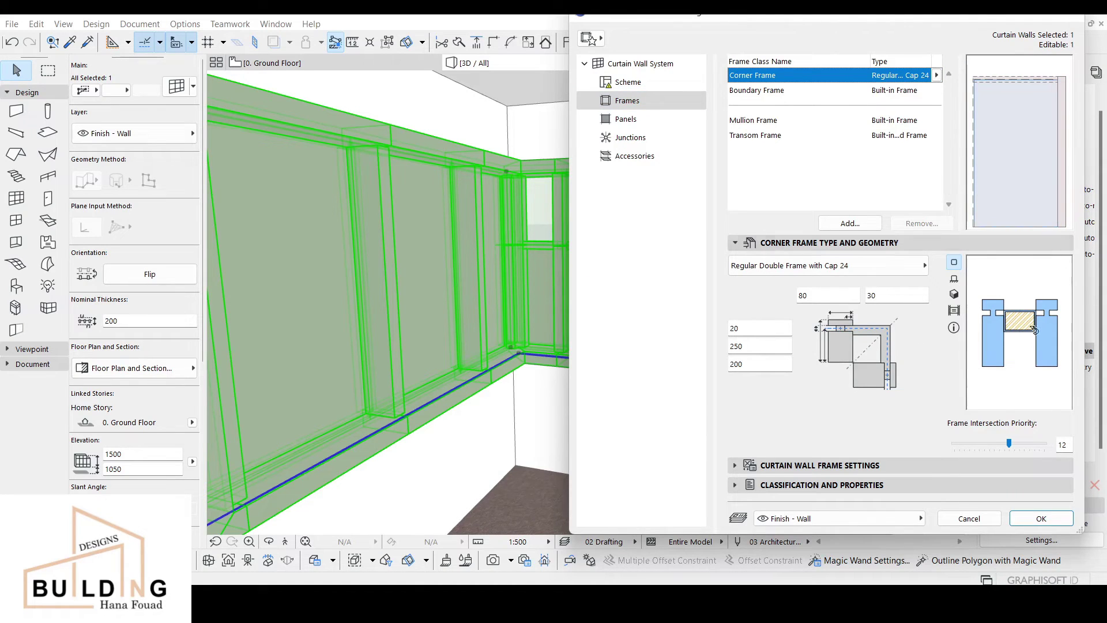
pyautogui.click(894, 269)
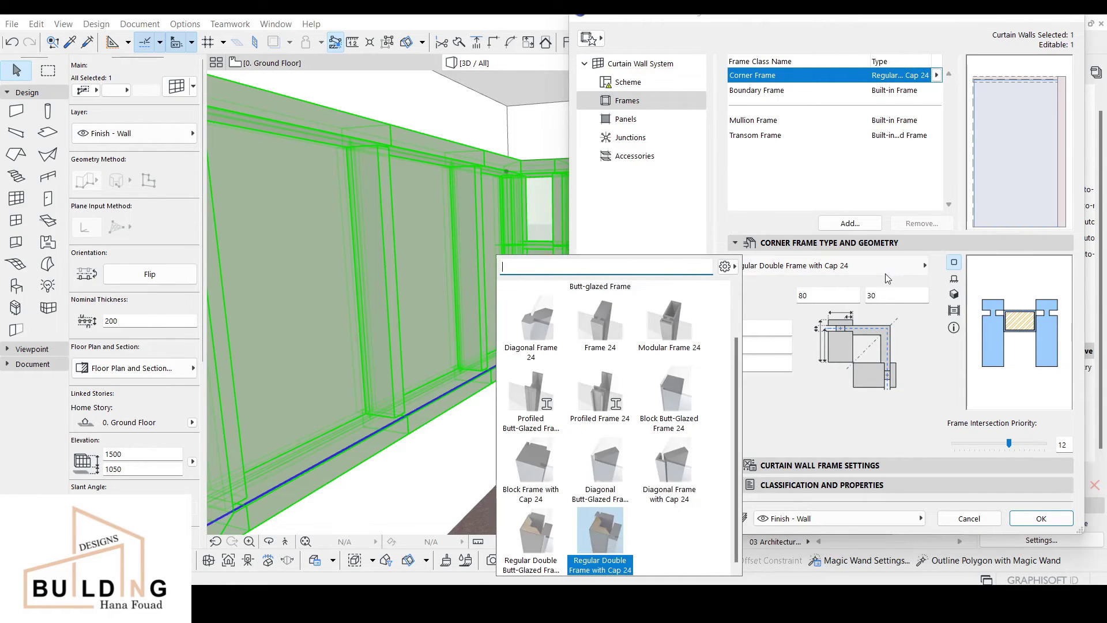
pyautogui.click(915, 267)
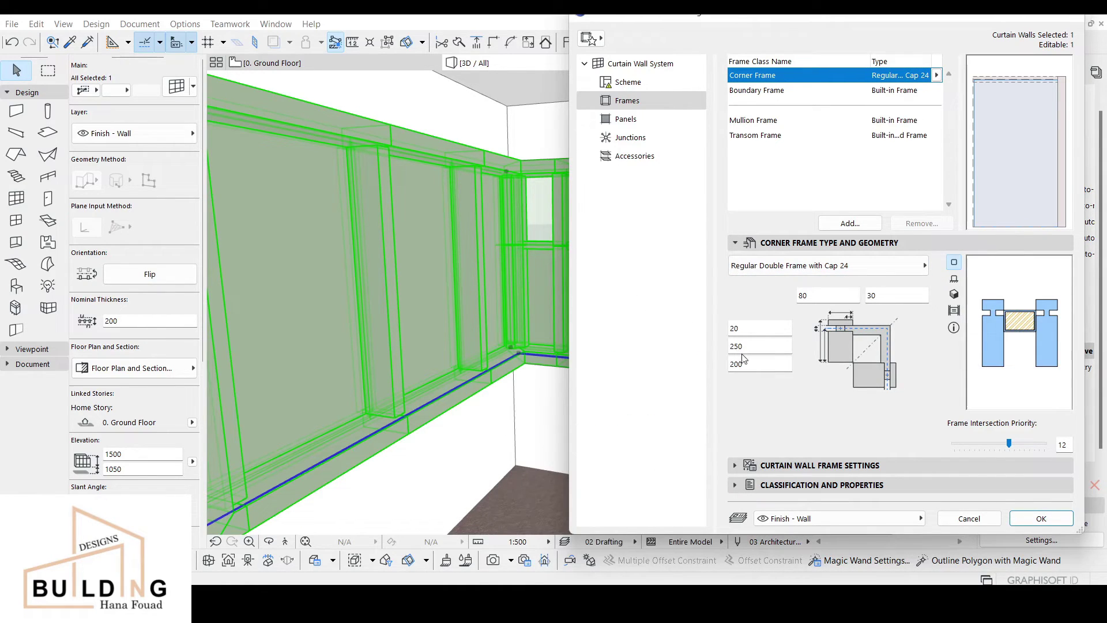
pyautogui.moveTo(737, 345); pyautogui.dragTo(728, 346)
pyautogui.click(740, 347)
pyautogui.moveTo(747, 364); pyautogui.dragTo(741, 369)
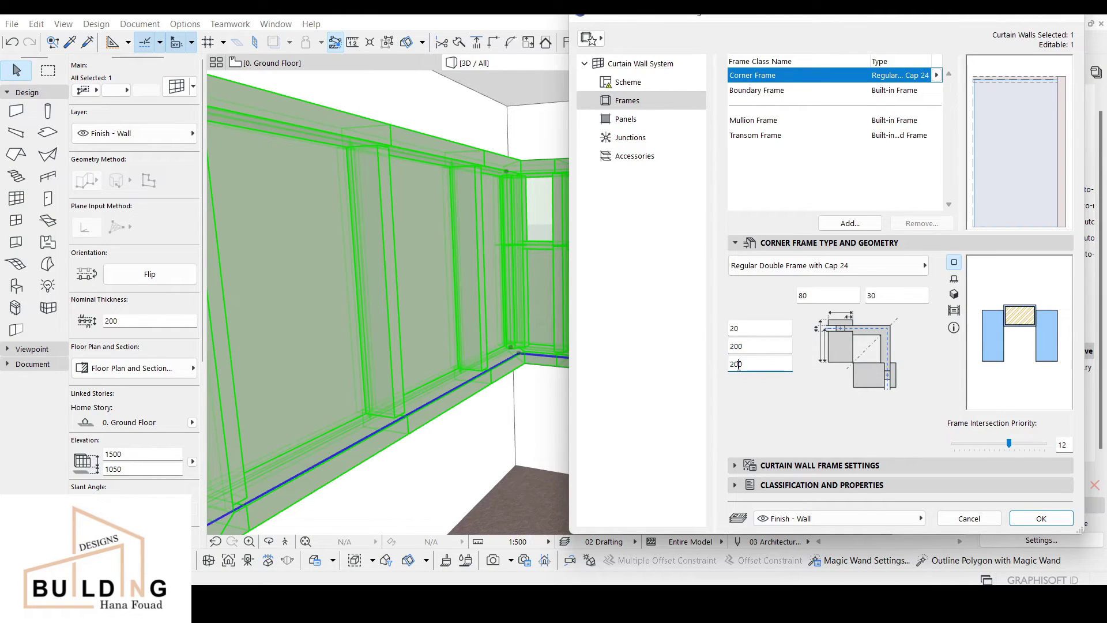
pyautogui.write('150')
pyautogui.click(766, 349)
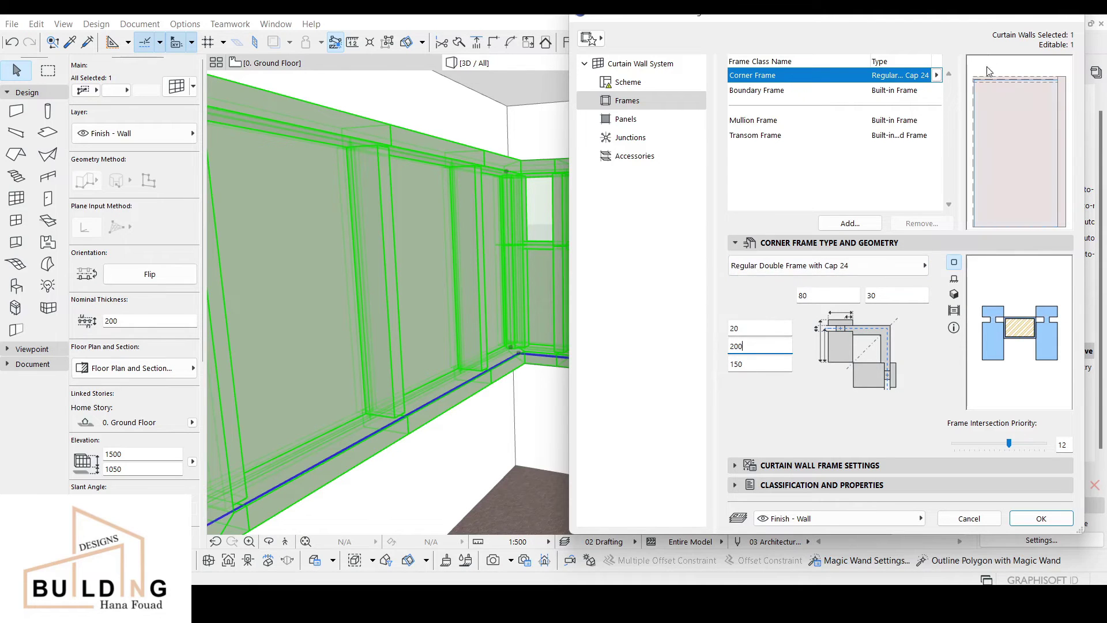
# Set the boundary frame's depth to 200 and its back offset from the panel centerline to 150.
pyautogui.click(902, 92)
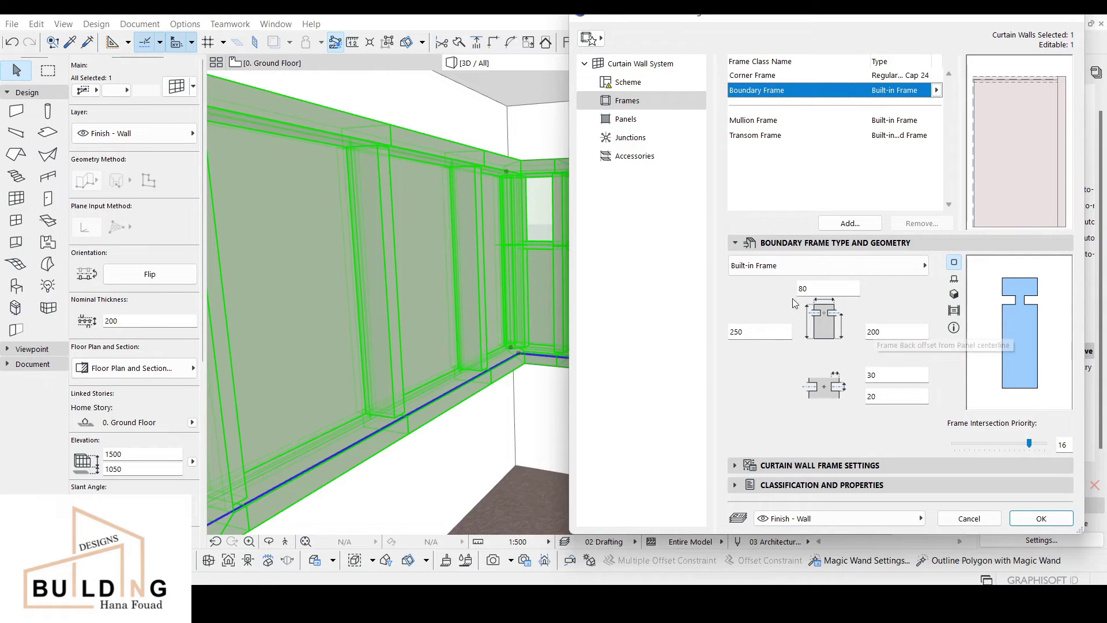
pyautogui.moveTo(739, 334); pyautogui.dragTo(735, 335)
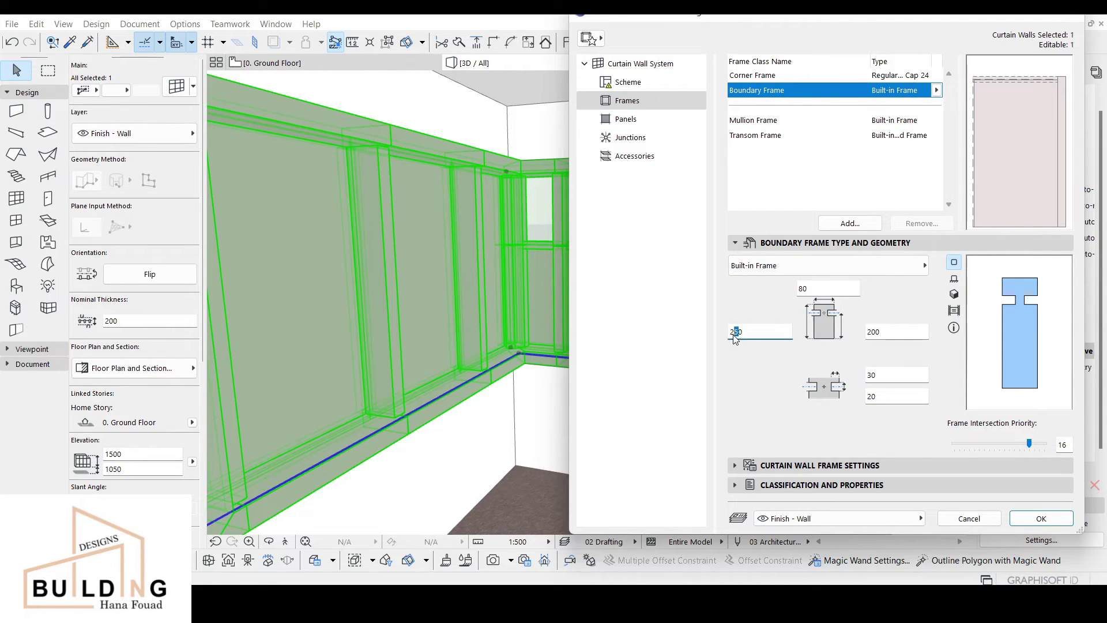
pyautogui.write('0')
pyautogui.click(876, 335)
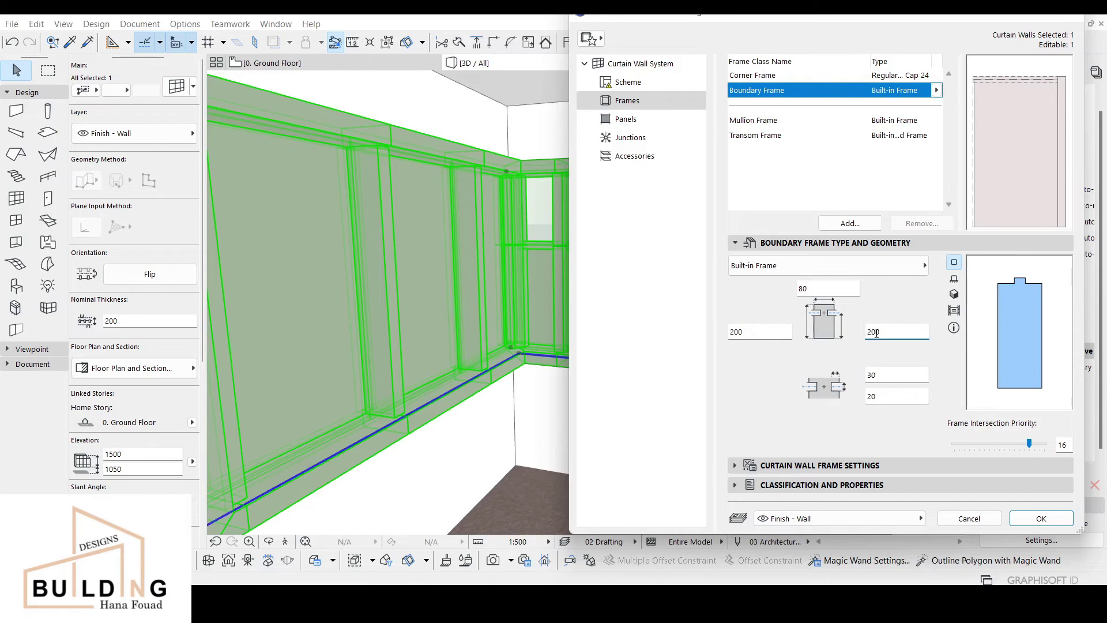
pyautogui.write('150')
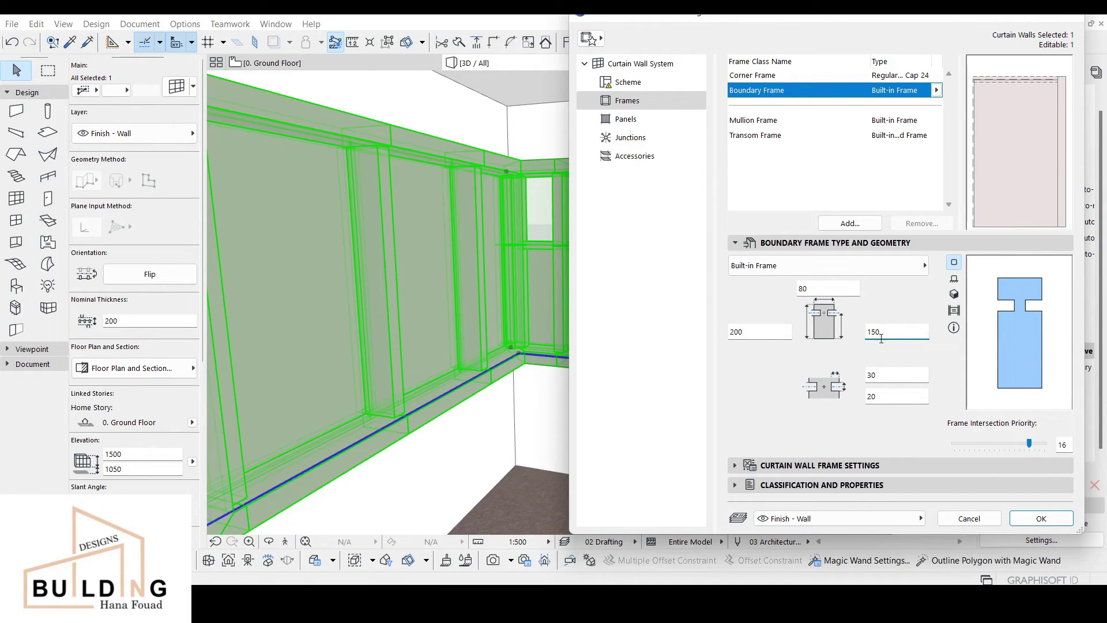
# Set the mullion frame's depth to 200 and its back offset from the panel centerline to 150.
pyautogui.click(889, 123)
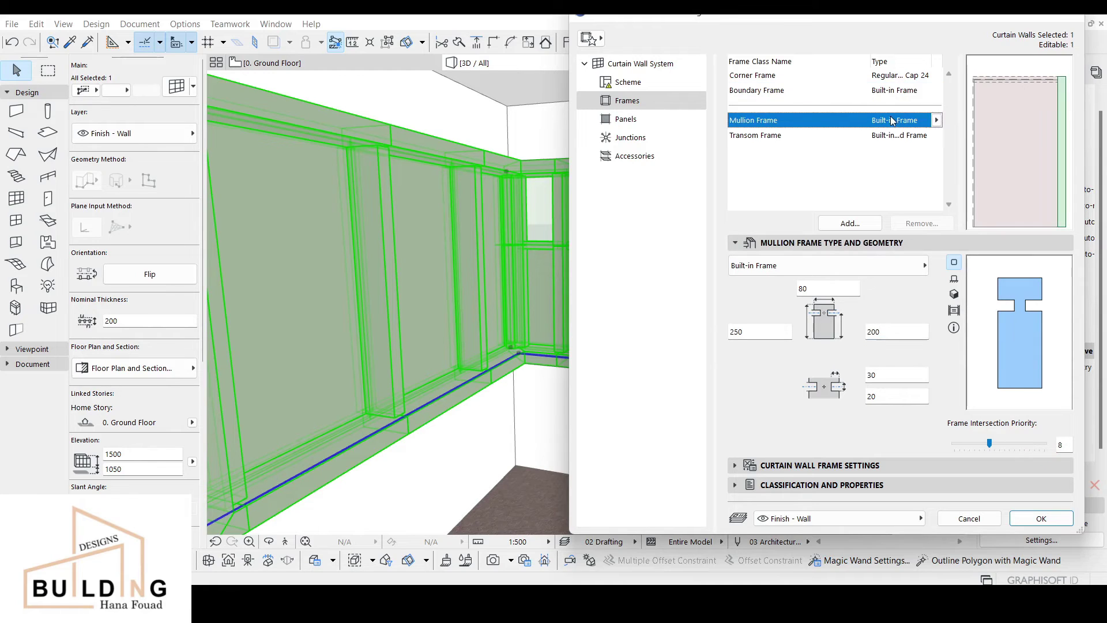
pyautogui.click(744, 335)
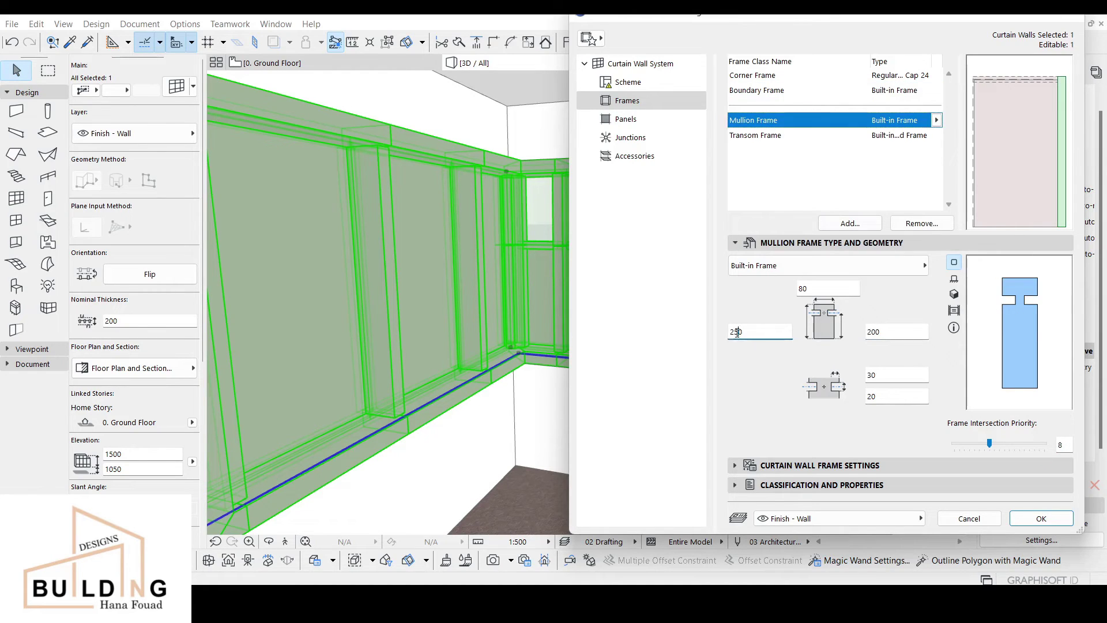
pyautogui.moveTo(739, 333); pyautogui.dragTo(731, 333)
pyautogui.click(736, 330)
pyautogui.click(894, 327)
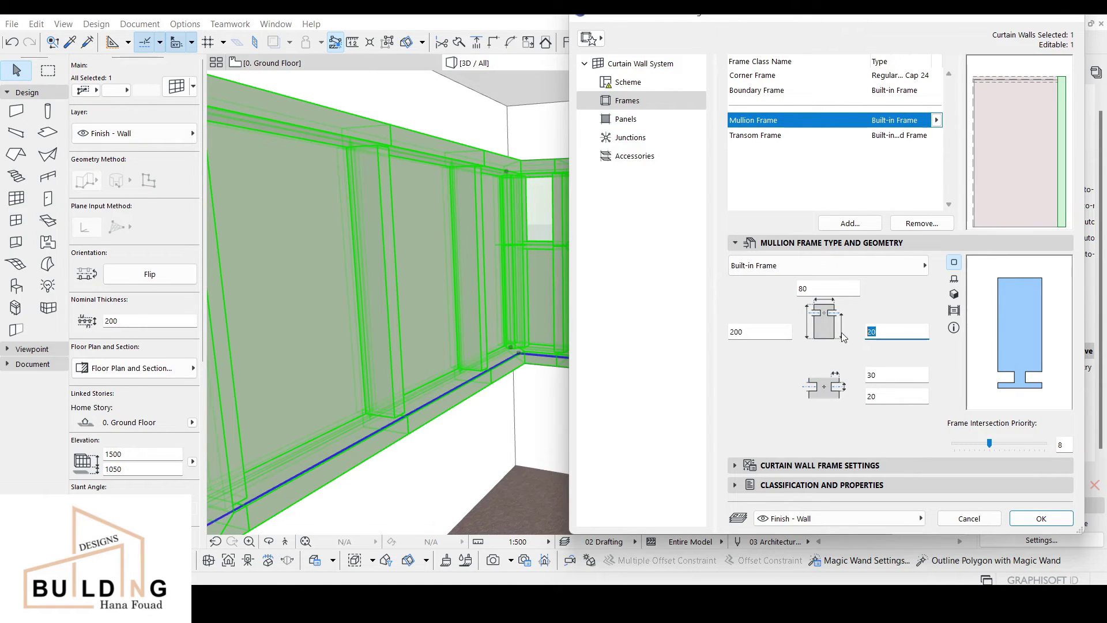
pyautogui.write('150')
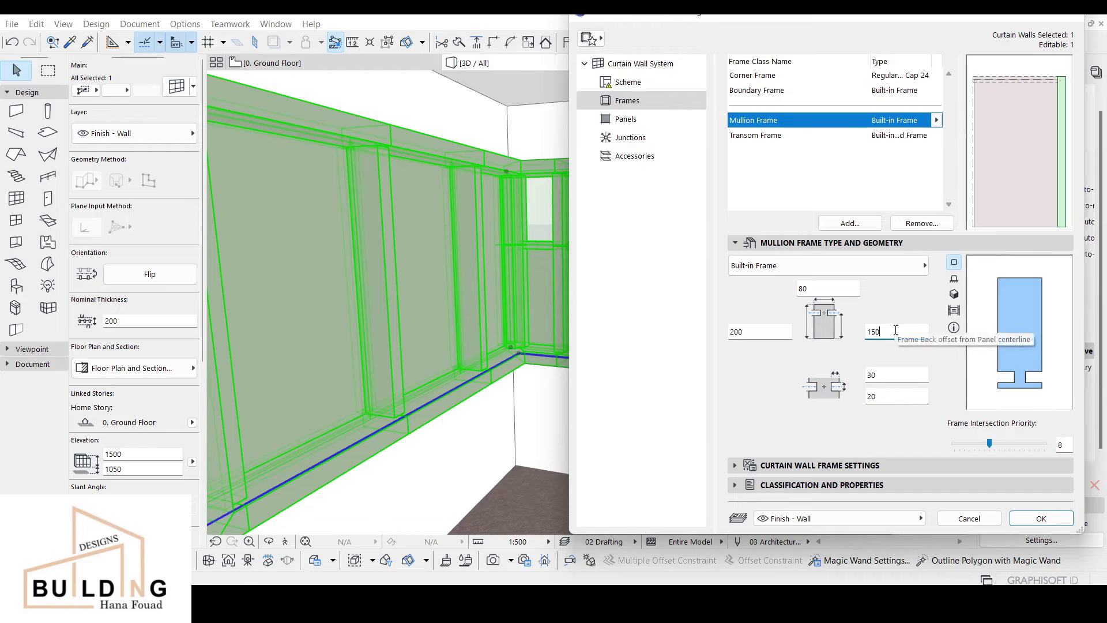
# Set the transom frame's depth to 150 and its back offset from the panel centerline to 200.
pyautogui.click(902, 134)
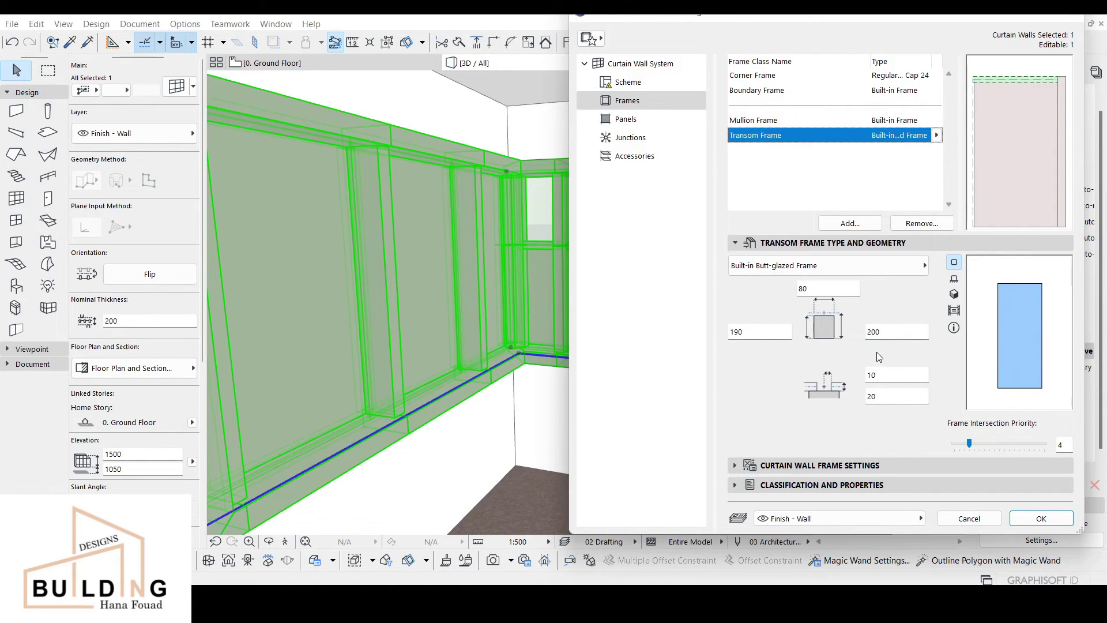
pyautogui.doubleClick(746, 332)
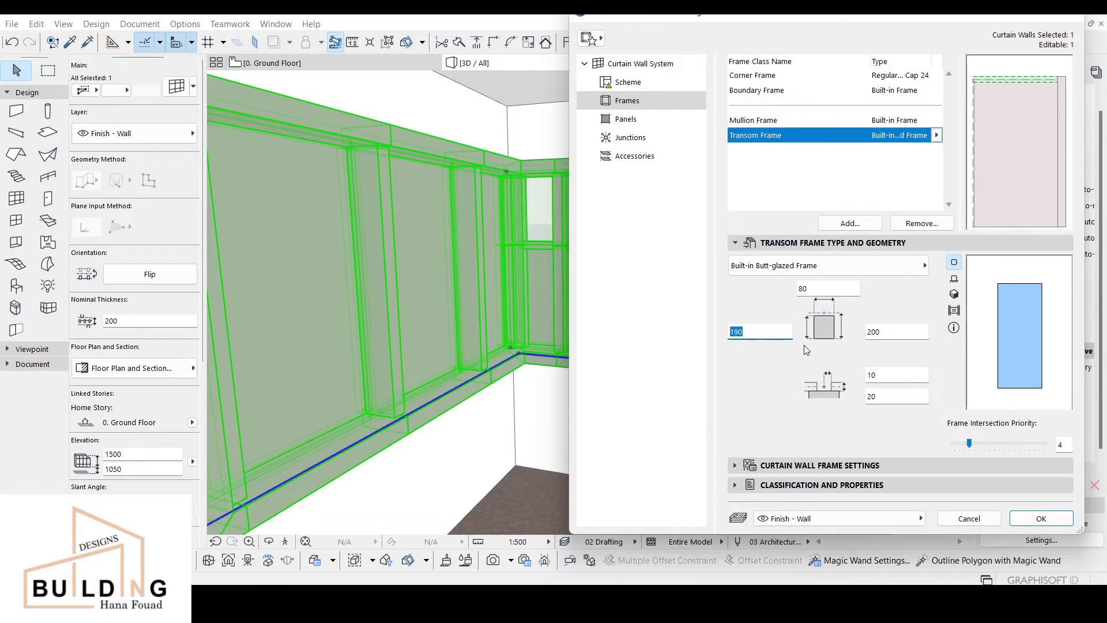
pyautogui.write('150')
pyautogui.click(890, 334)
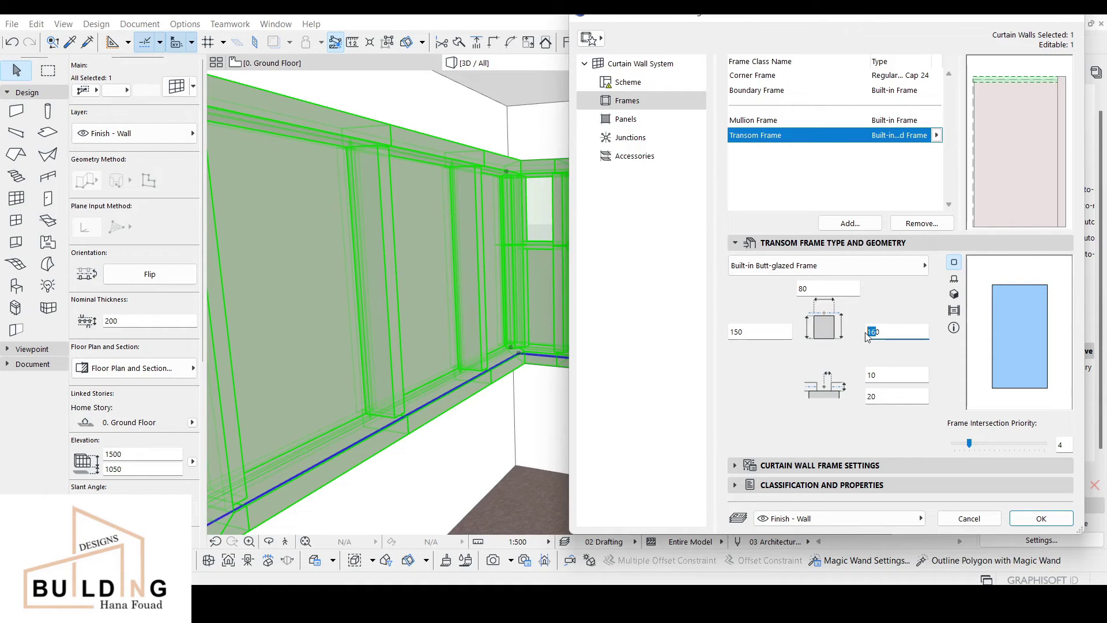
pyautogui.write('200')
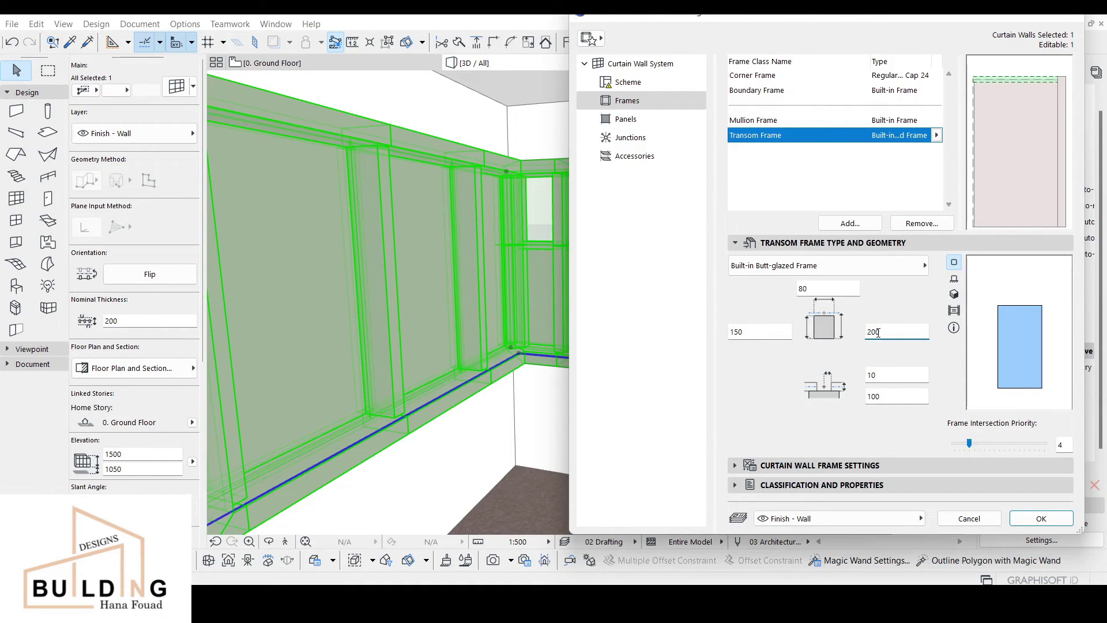
# Override the surfaces of the distinct panel and the main panel with Glass - Blue and apply the curtain wall settings.
pyautogui.click(628, 119)
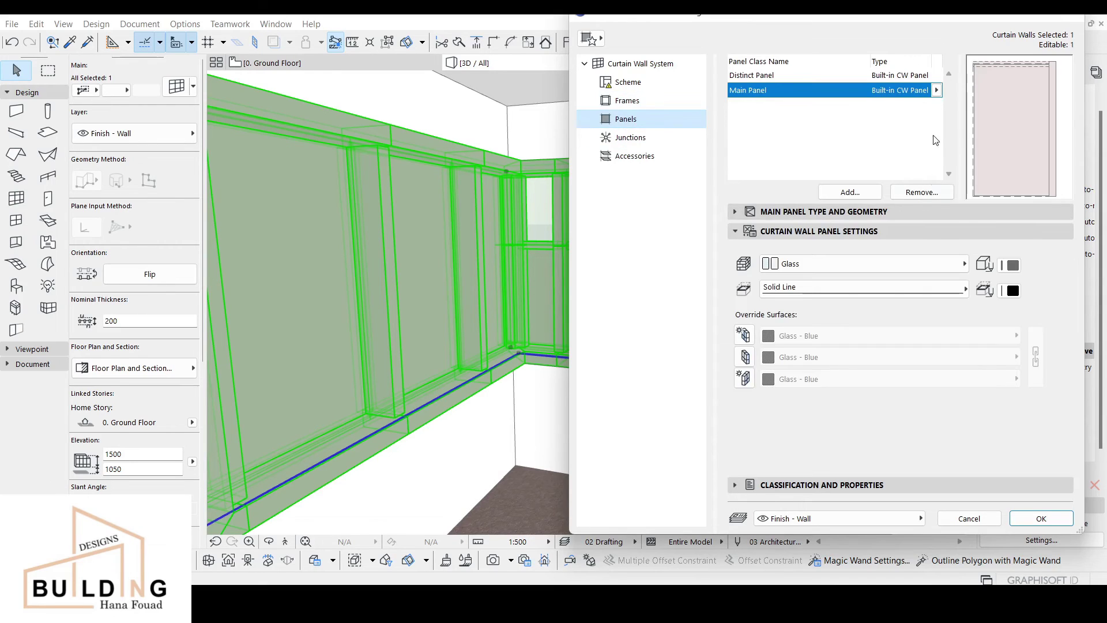
pyautogui.click(919, 79)
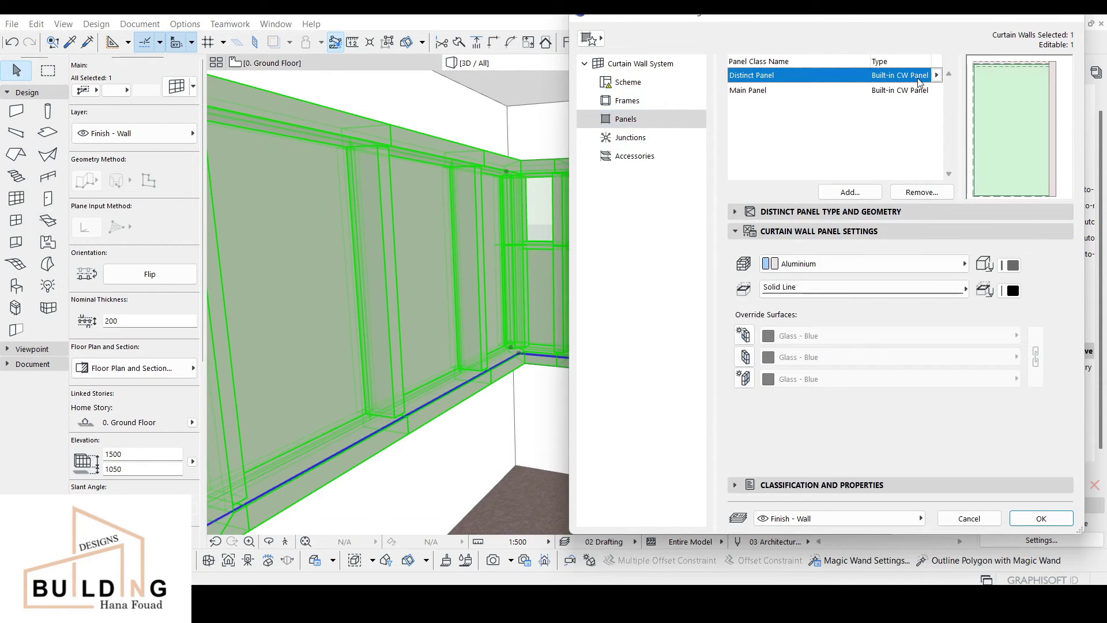
pyautogui.click(743, 335)
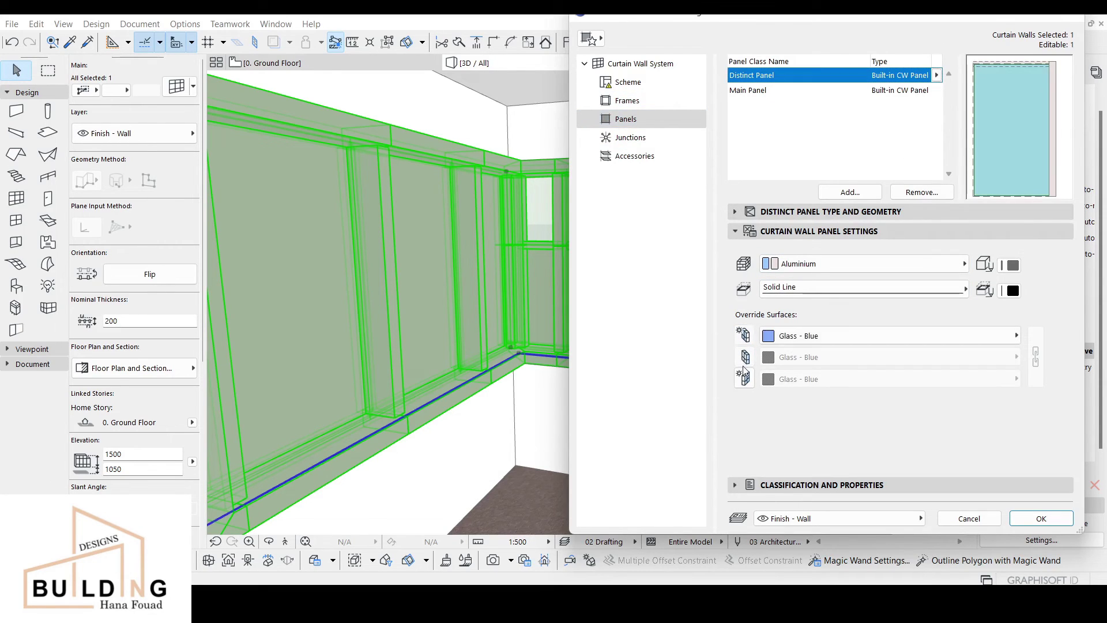
pyautogui.click(892, 91)
pyautogui.click(744, 335)
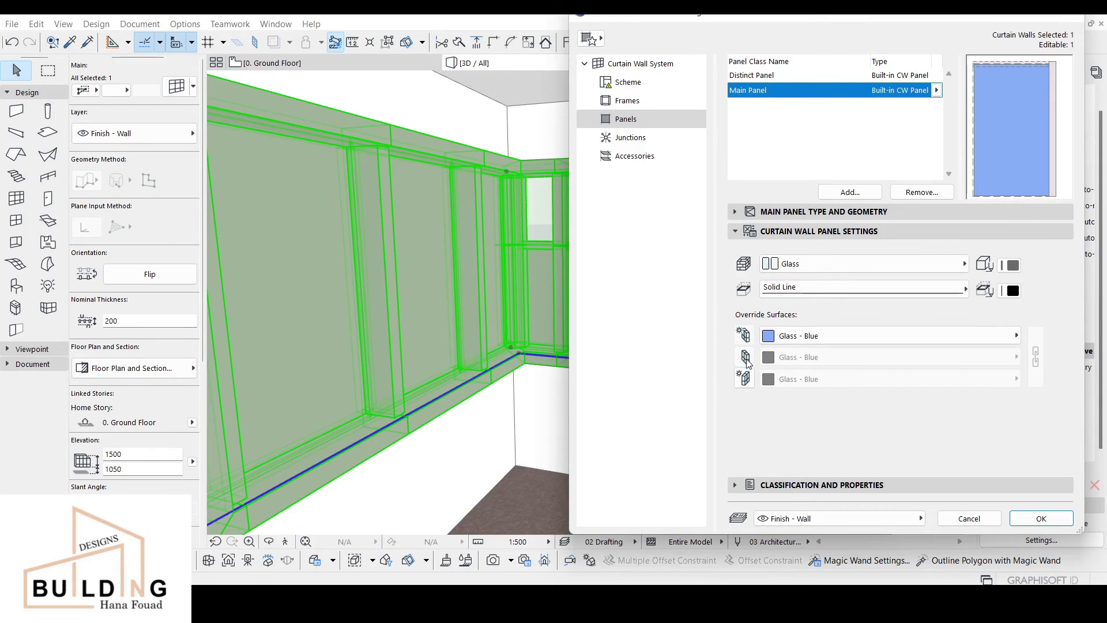
pyautogui.click(745, 357)
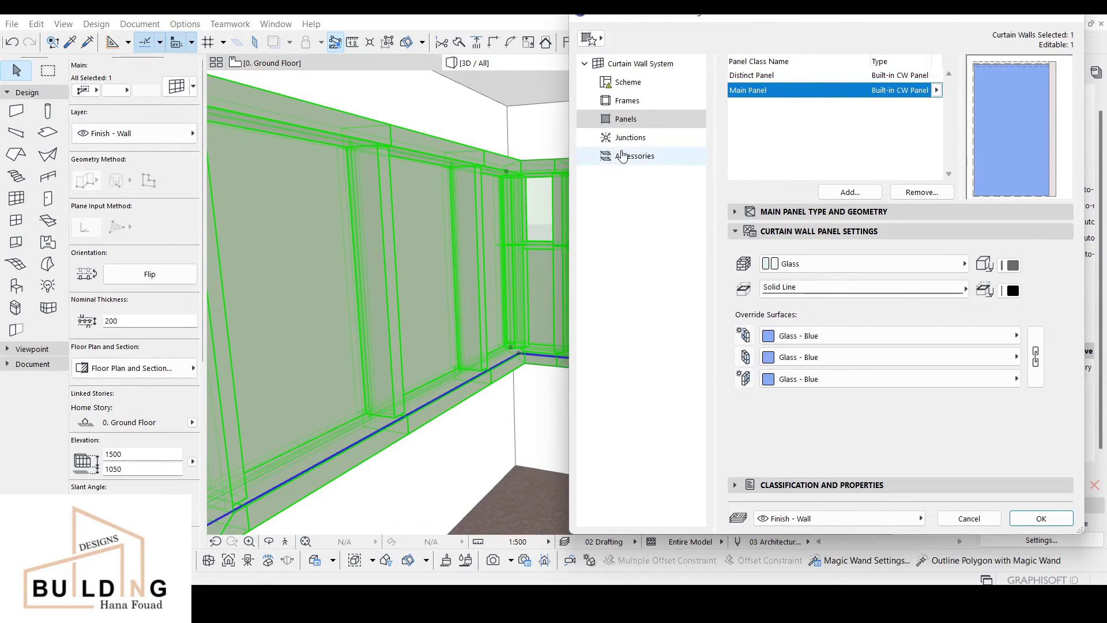
pyautogui.click(632, 139)
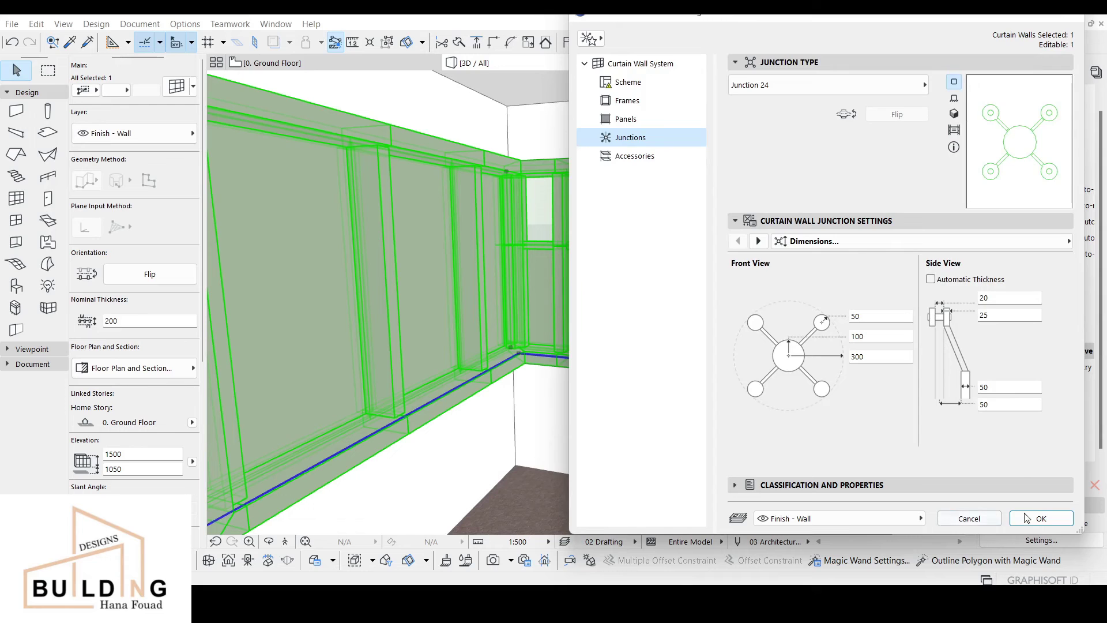
pyautogui.click(1051, 522)
# Select the corner curtain wall in the 3D view and open its corner frame's settings.
pyautogui.scroll(-2, 767, 333)
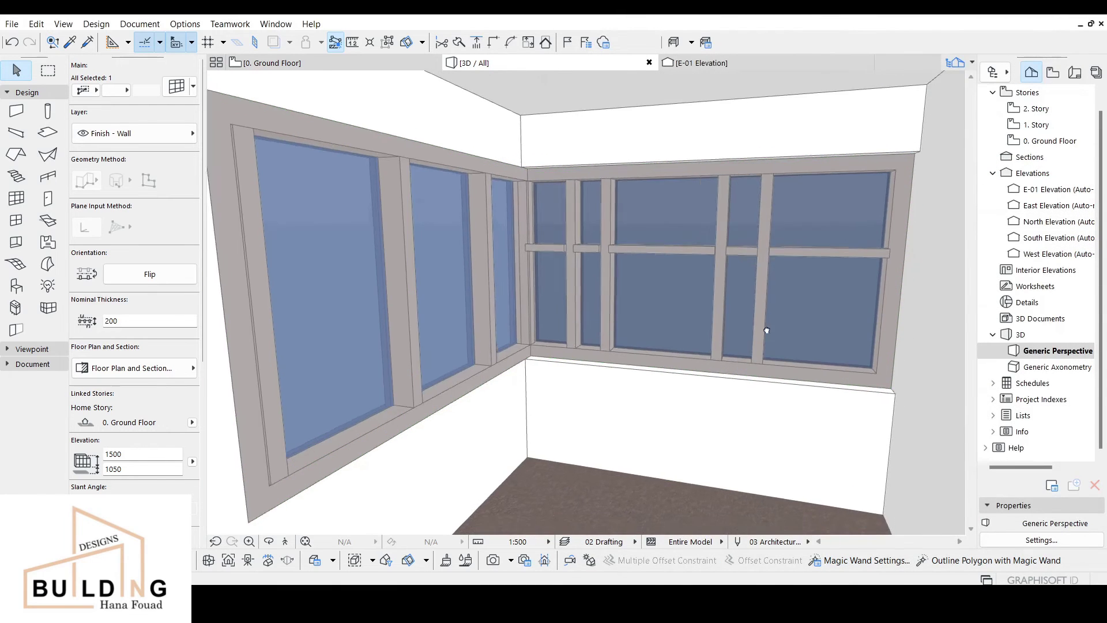
pyautogui.moveTo(767, 330); pyautogui.dragTo(785, 340, button='middle')
pyautogui.click(786, 341)
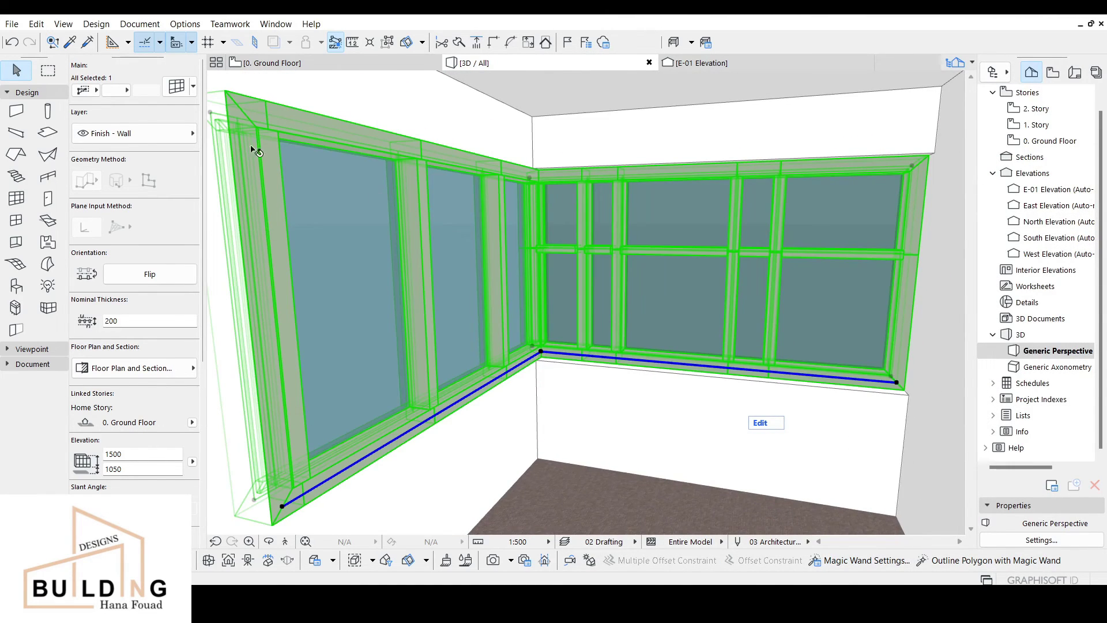
pyautogui.click(178, 83)
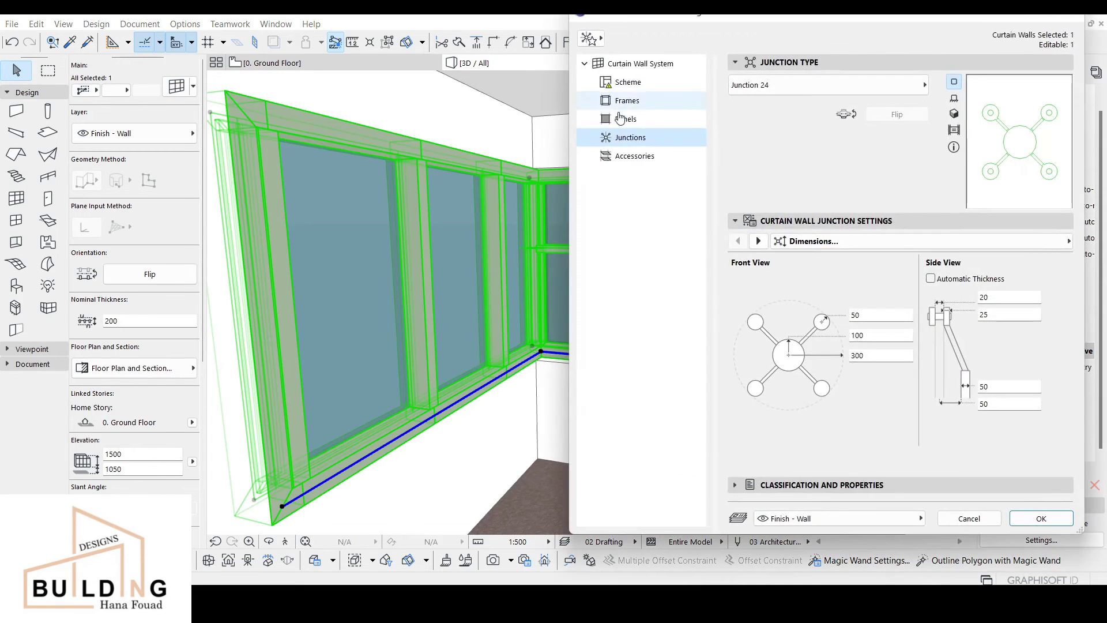
pyautogui.click(633, 104)
pyautogui.click(627, 100)
pyautogui.click(910, 77)
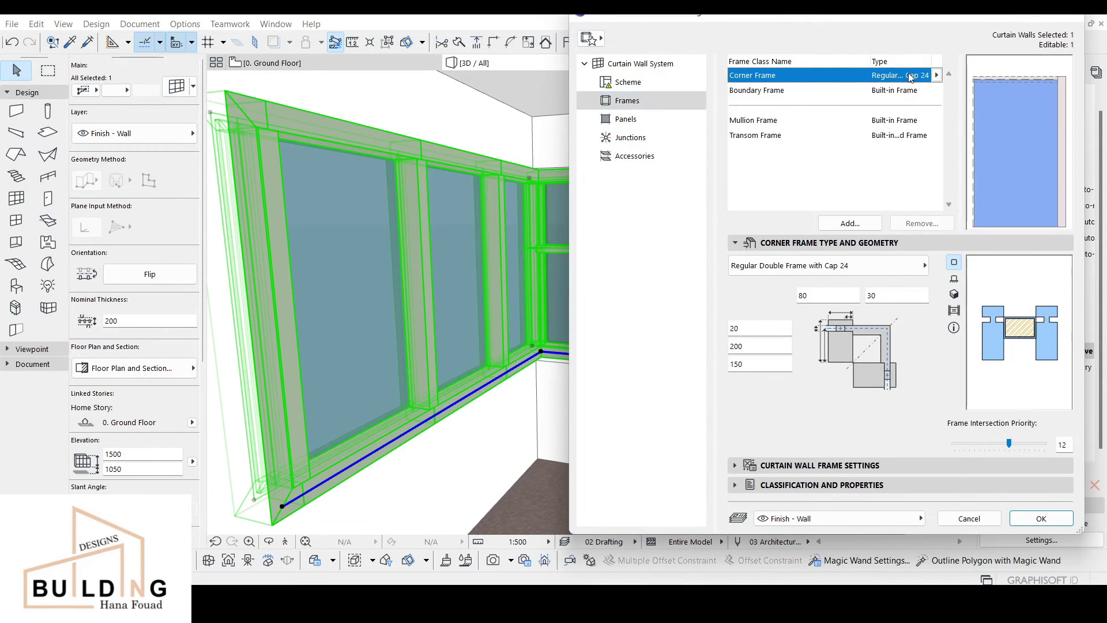
# Turn on surface override in the corner frame's representation settings, keeping Metal - Iron for the frame and cap surfaces.
pyautogui.click(874, 245)
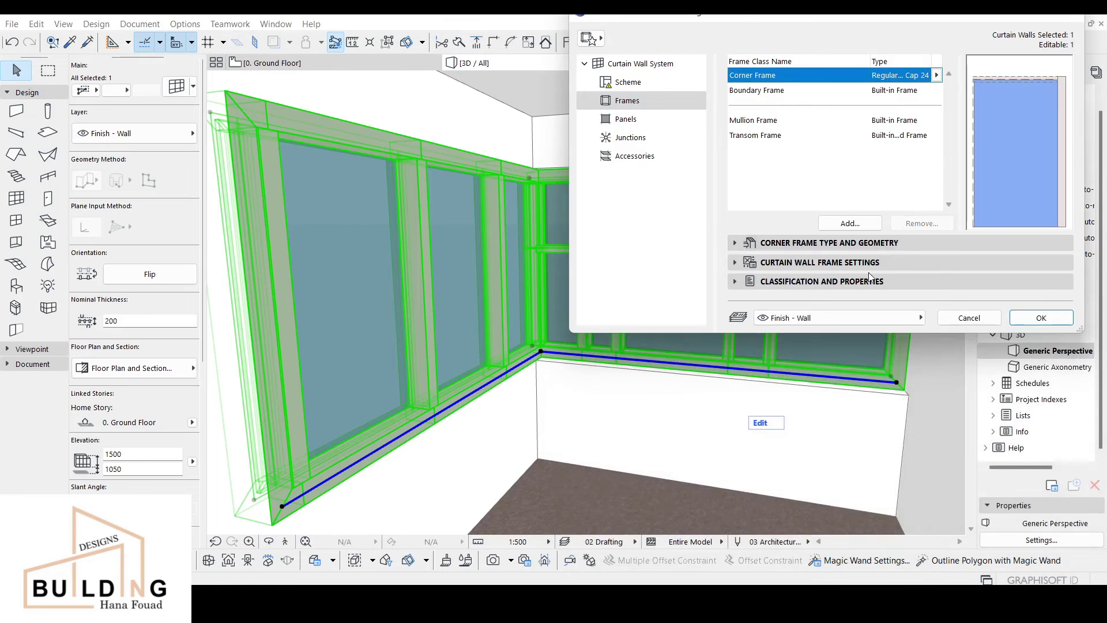
pyautogui.click(831, 262)
pyautogui.click(792, 282)
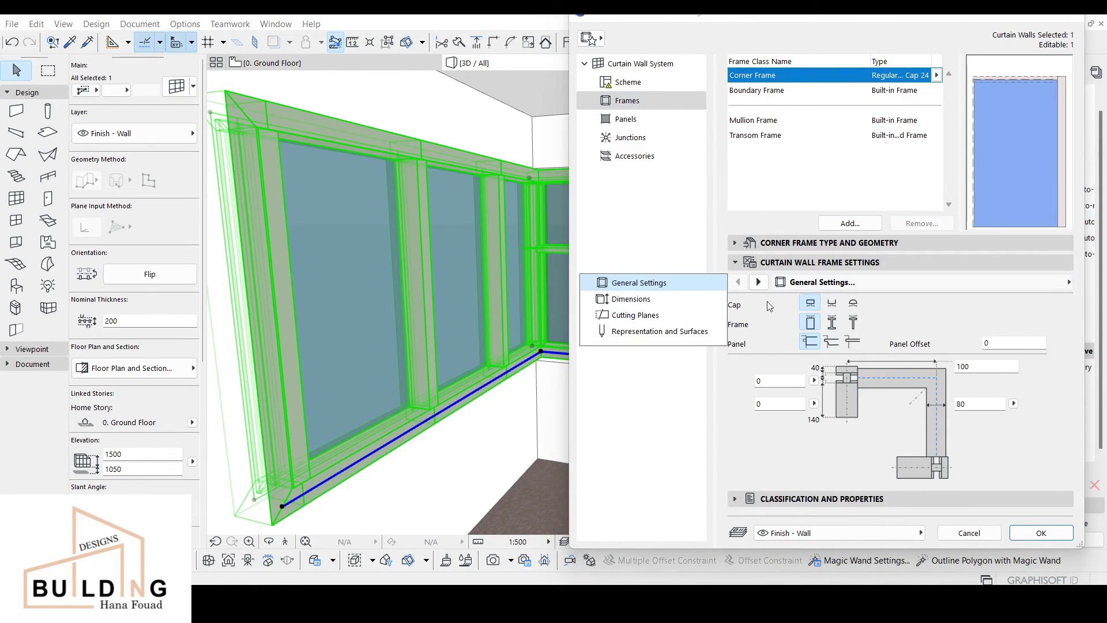
pyautogui.click(658, 332)
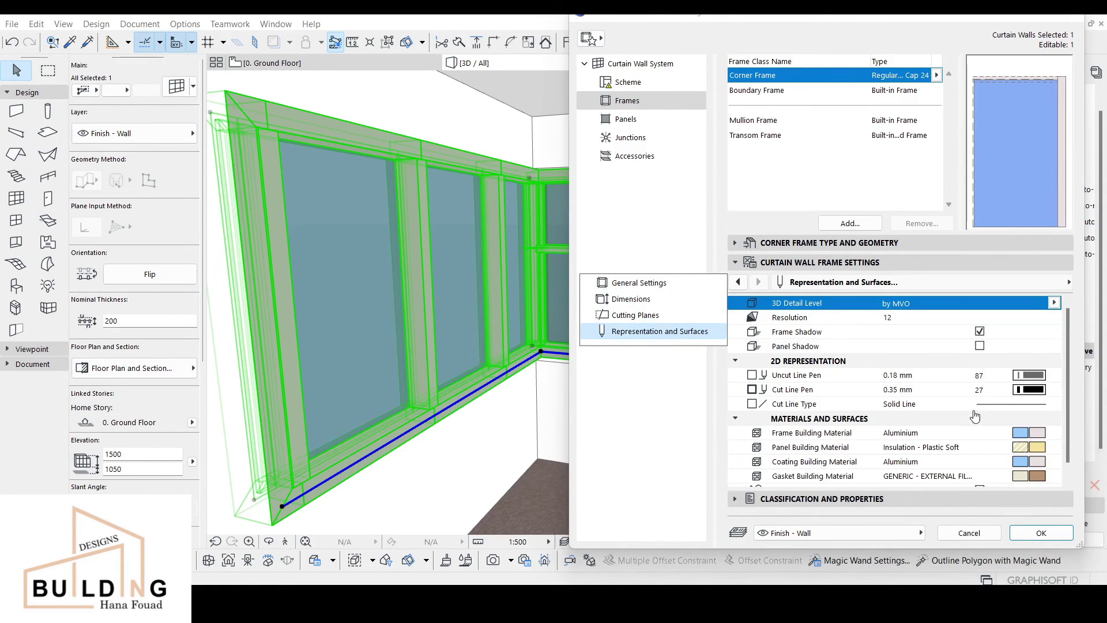
pyautogui.scroll(-1, 975, 416)
pyautogui.click(980, 476)
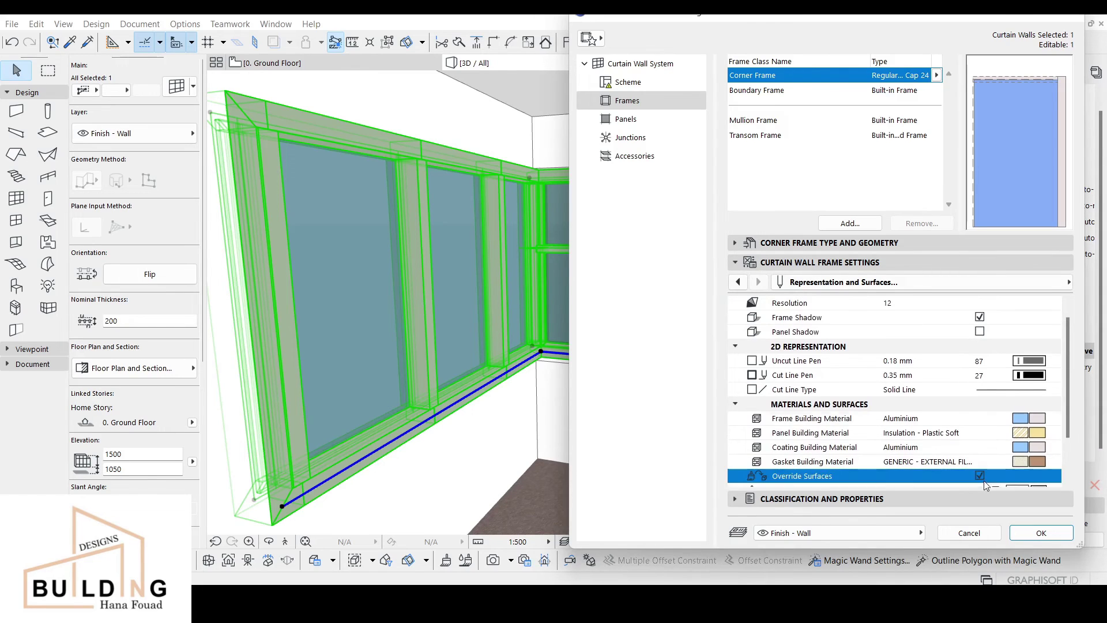
pyautogui.scroll(-4, 1030, 447)
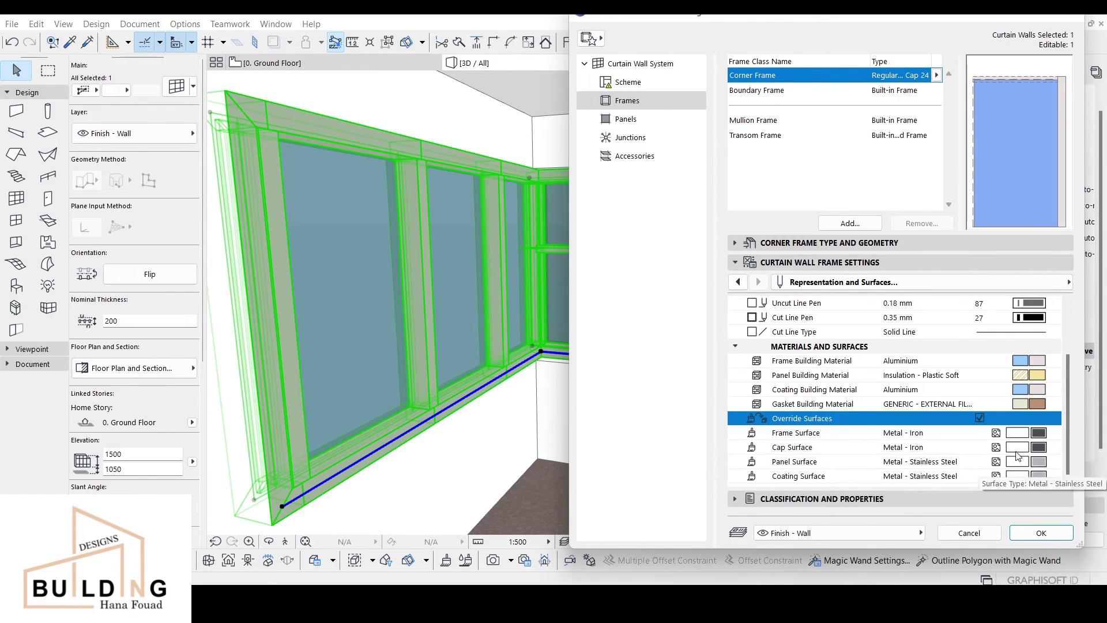
# Override the surfaces of the boundary, mullion and transom frames with Metal - Iron and apply the settings.
pyautogui.click(909, 91)
pyautogui.click(743, 364)
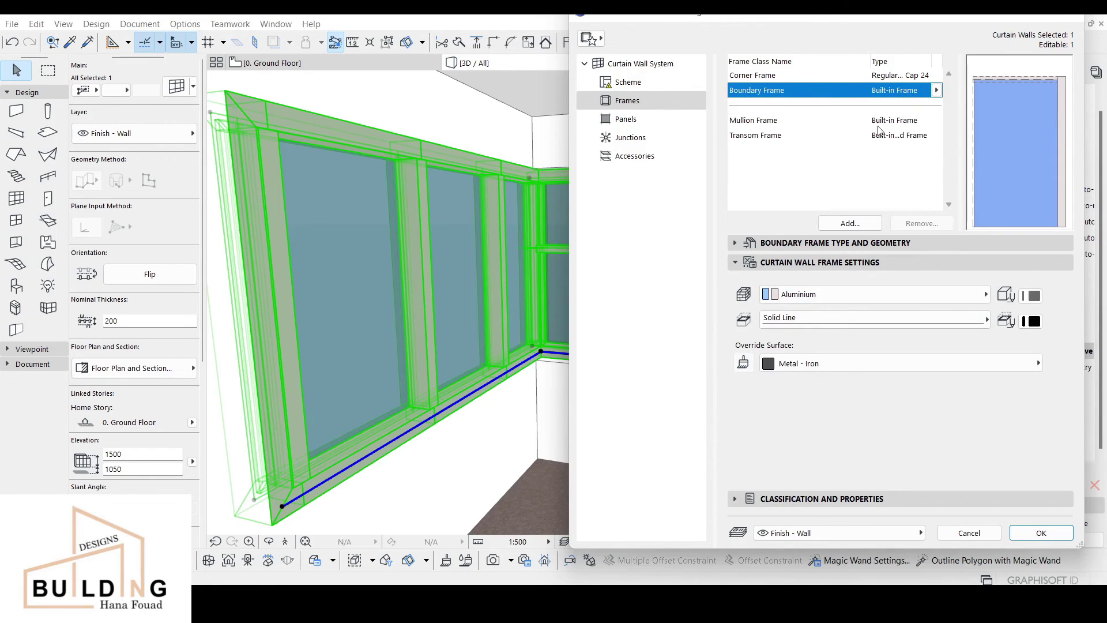
pyautogui.click(911, 122)
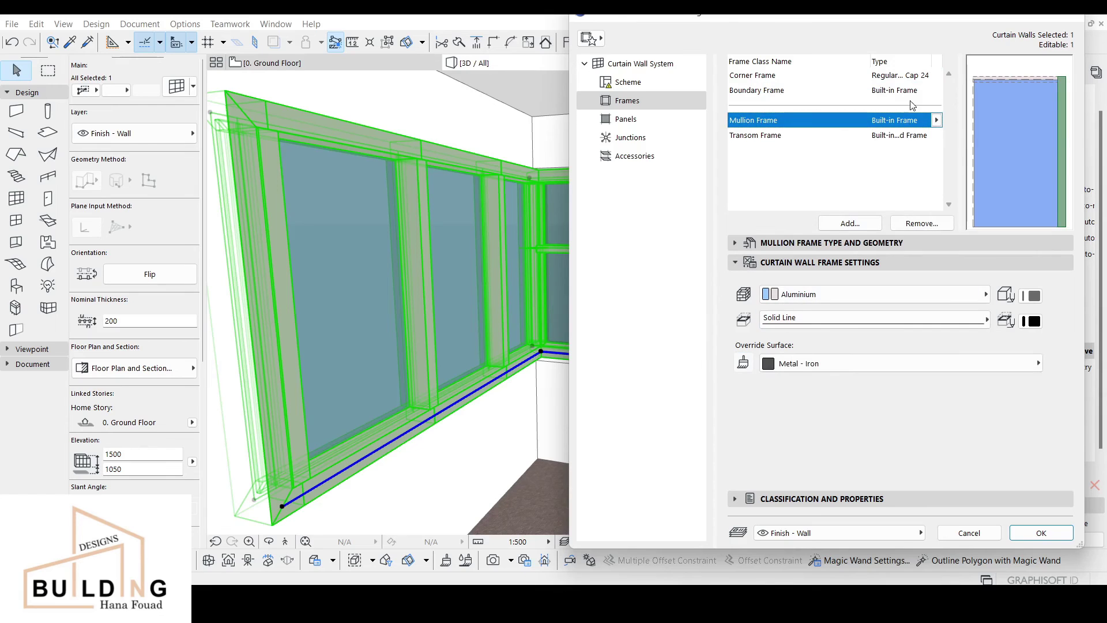
pyautogui.click(910, 136)
pyautogui.click(744, 363)
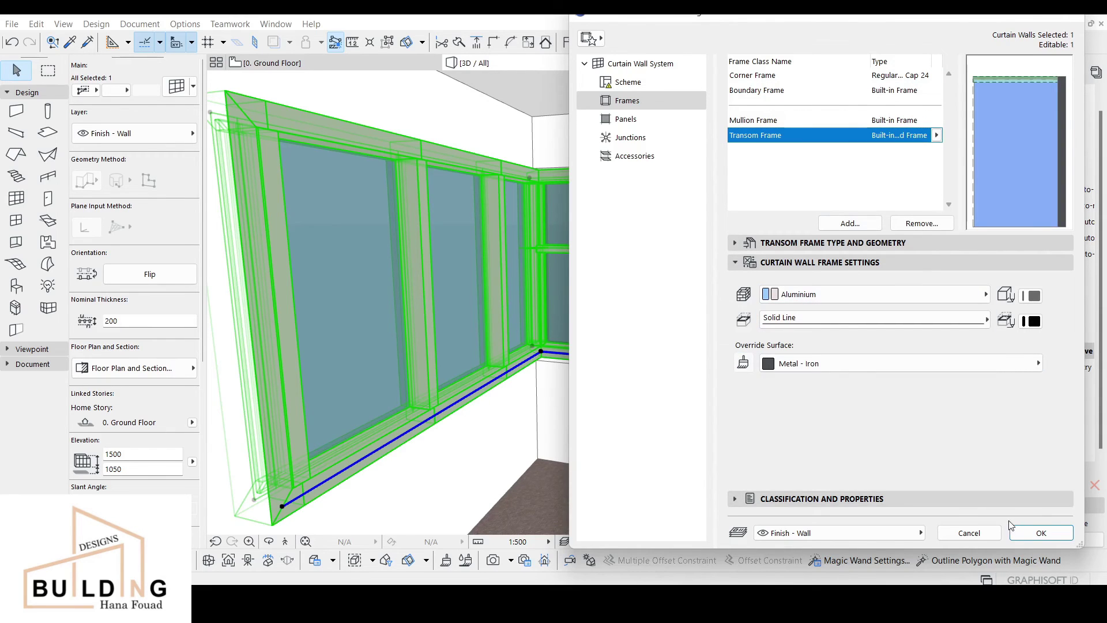
pyautogui.click(1042, 533)
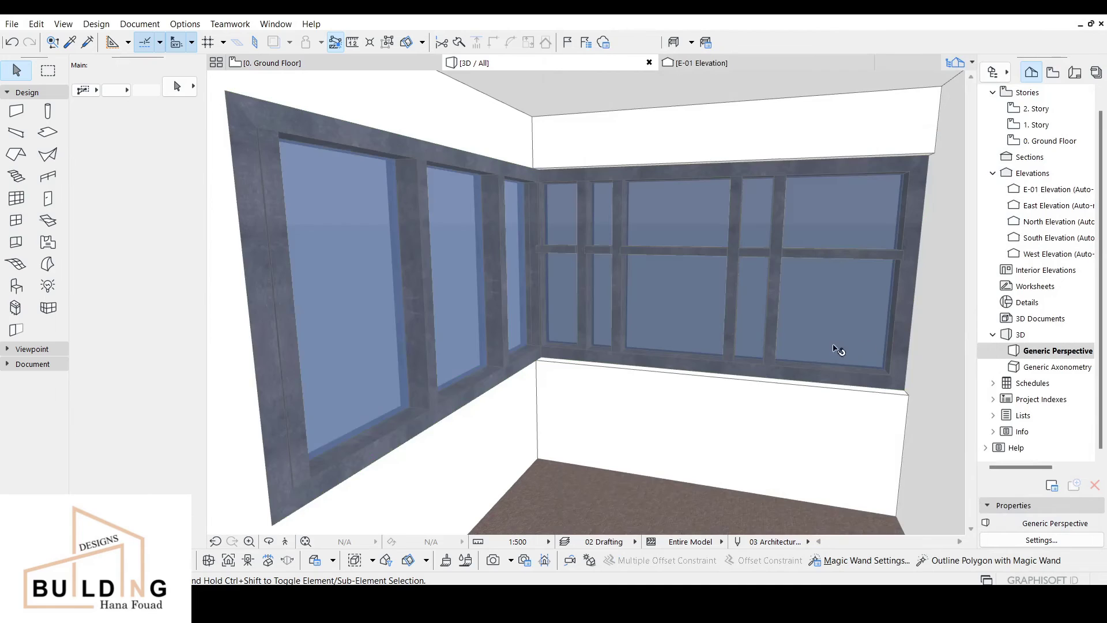
# Enter the curtain wall's edit mode and delete the upper and lower corner frame segments where the two window wings meet.
pyautogui.moveTo(800, 365); pyautogui.dragTo(795, 376, button='middle')
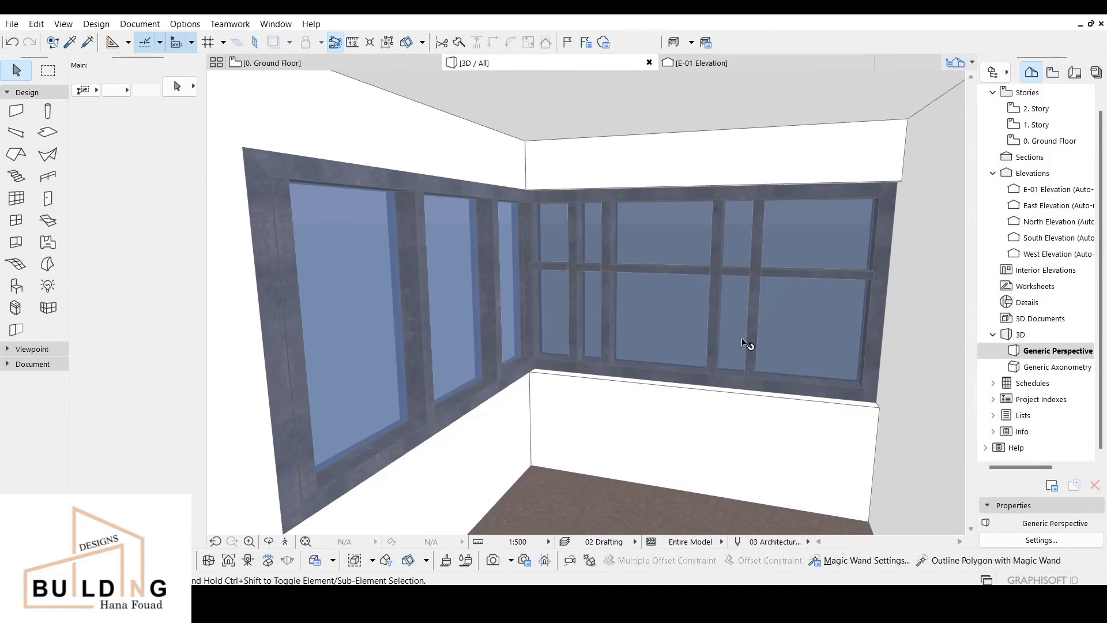
pyautogui.click(753, 359)
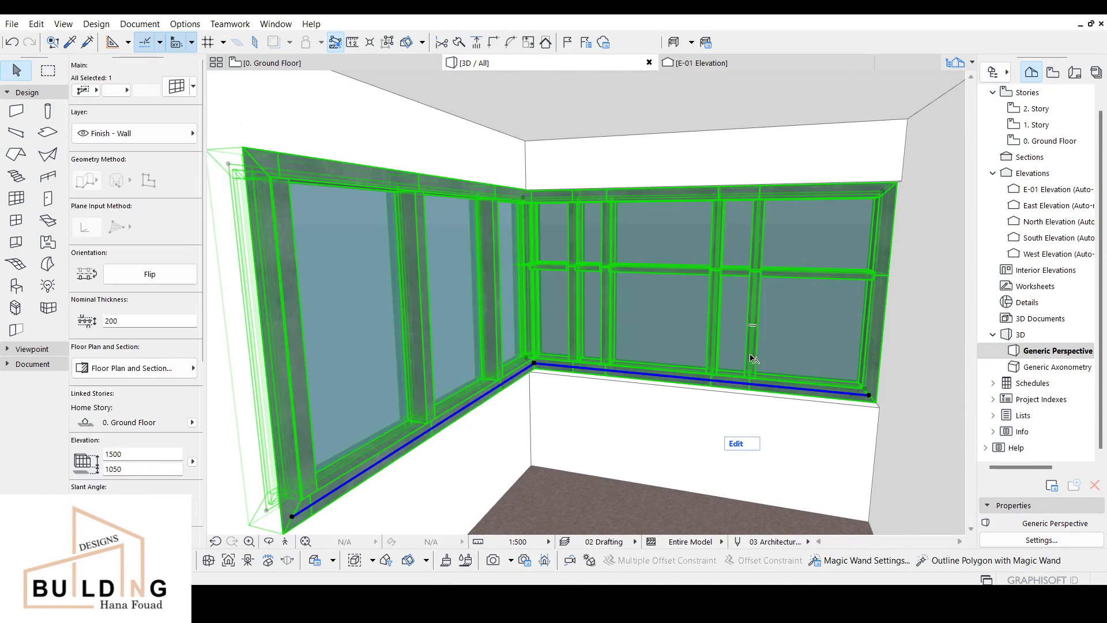
pyautogui.click(743, 445)
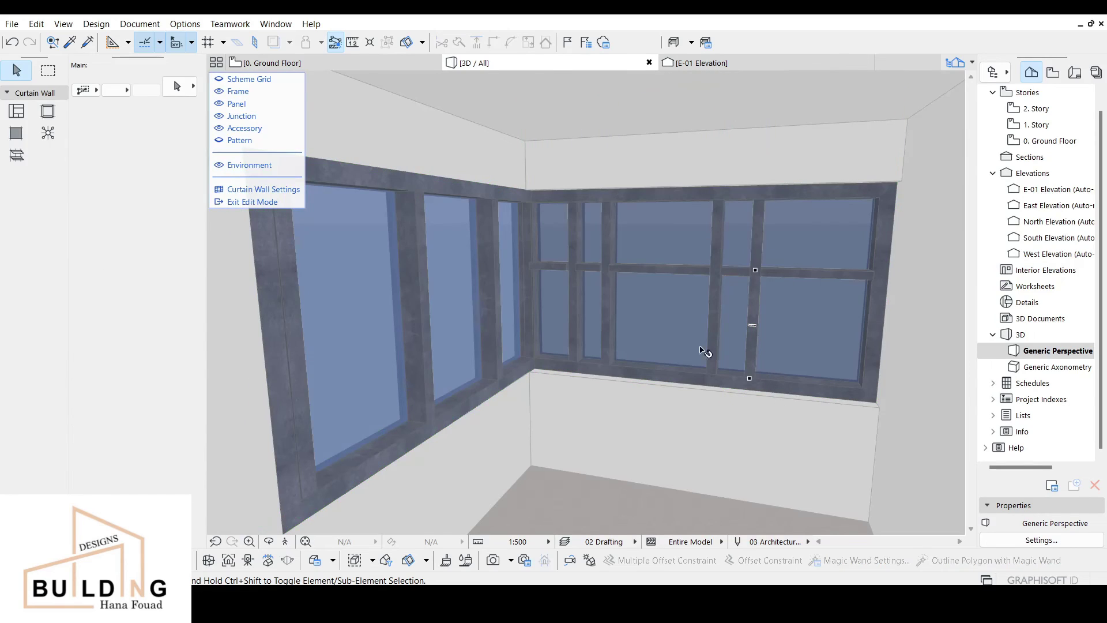
pyautogui.click(530, 252)
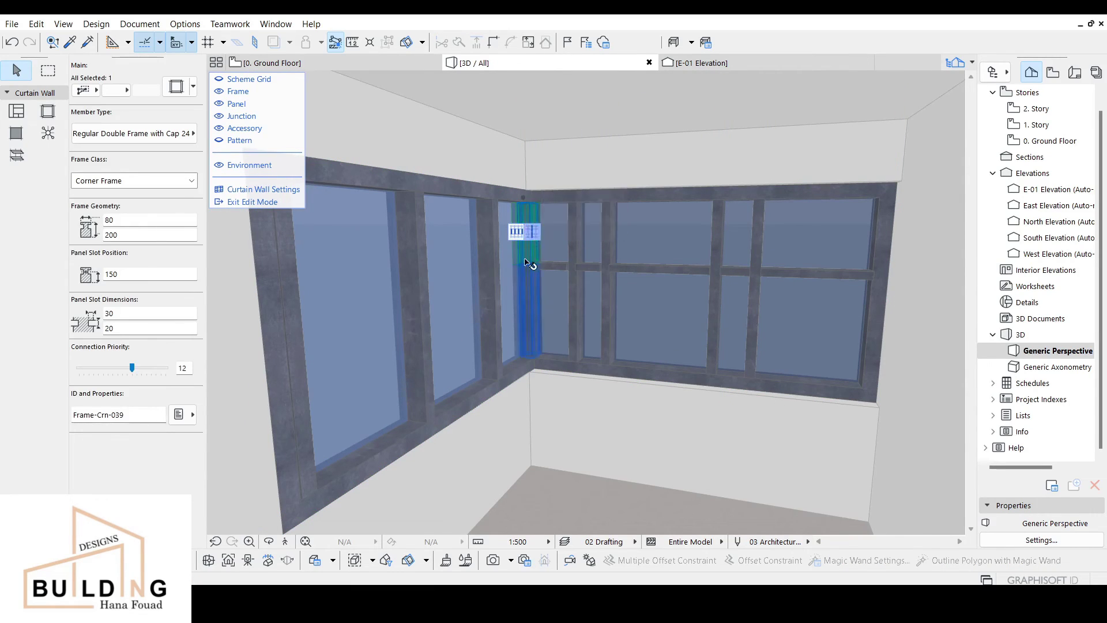
pyautogui.click(528, 305)
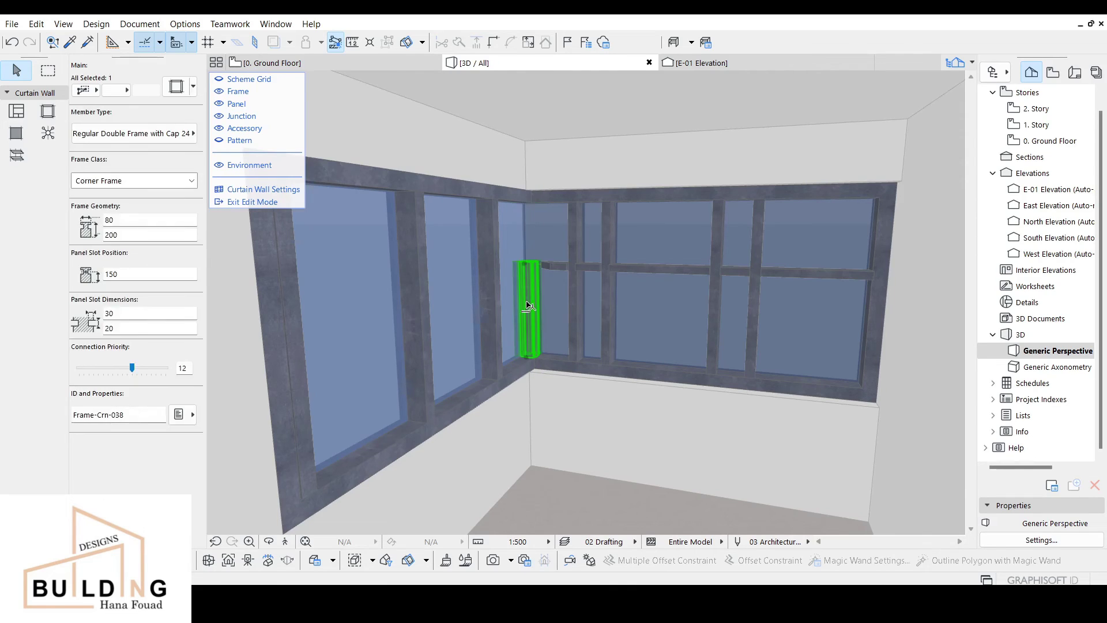
# Delete the remaining horizontal transom segments one by one along the window wing facing the view.
pyautogui.click(552, 268)
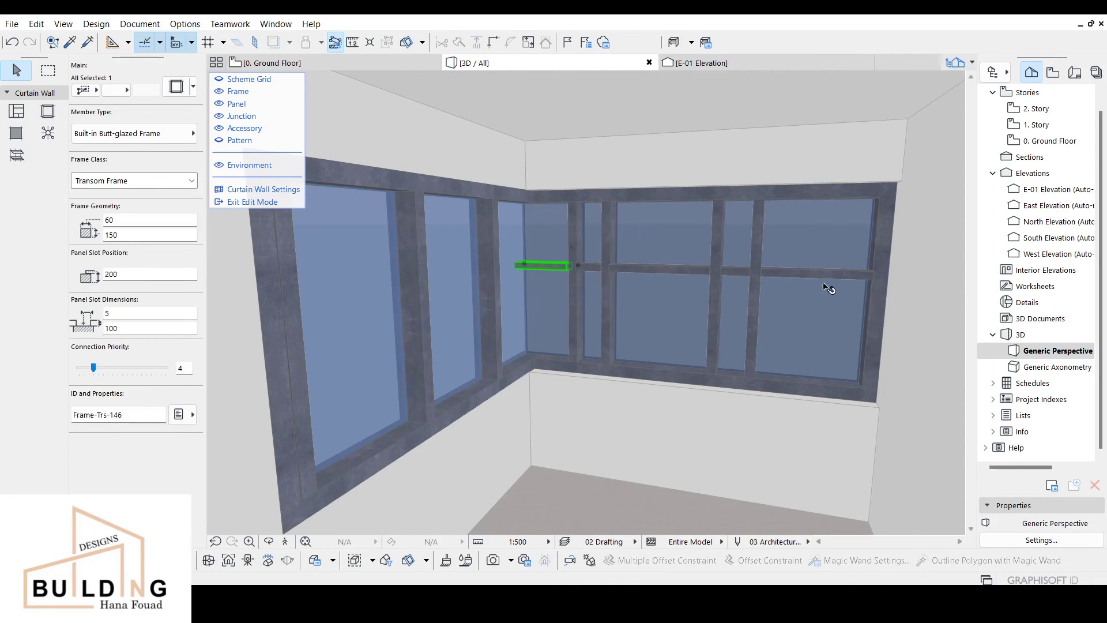
pyautogui.press('Delete')
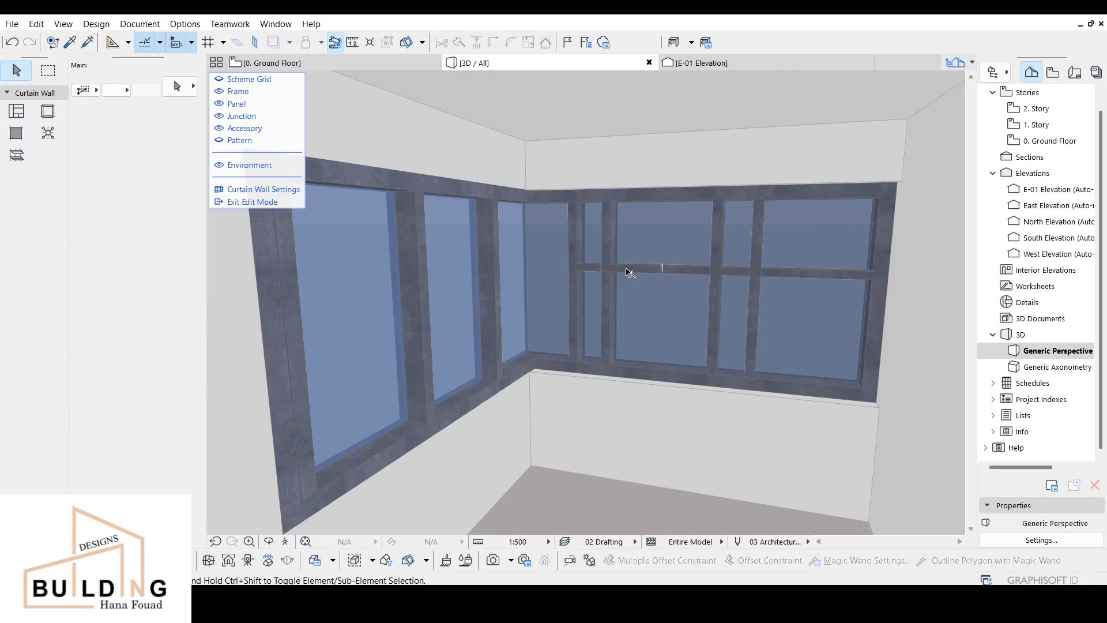
pyautogui.click(630, 273)
pyautogui.press('Delete')
pyautogui.click(591, 267)
pyautogui.press('Delete')
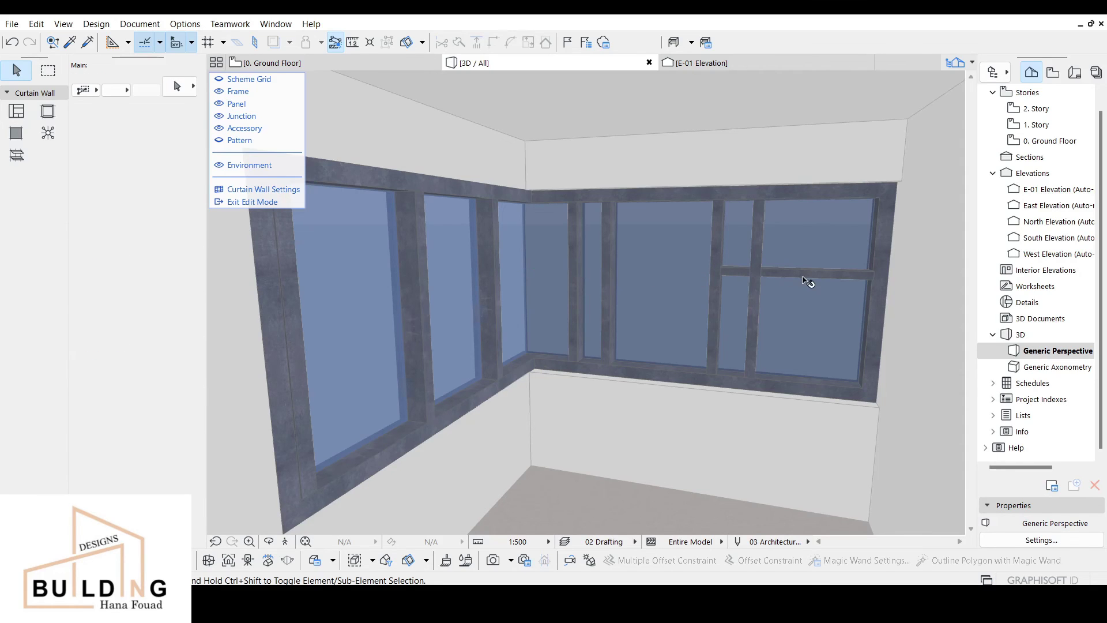
pyautogui.click(804, 278)
pyautogui.press('Delete')
pyautogui.click(740, 272)
pyautogui.press('Delete')
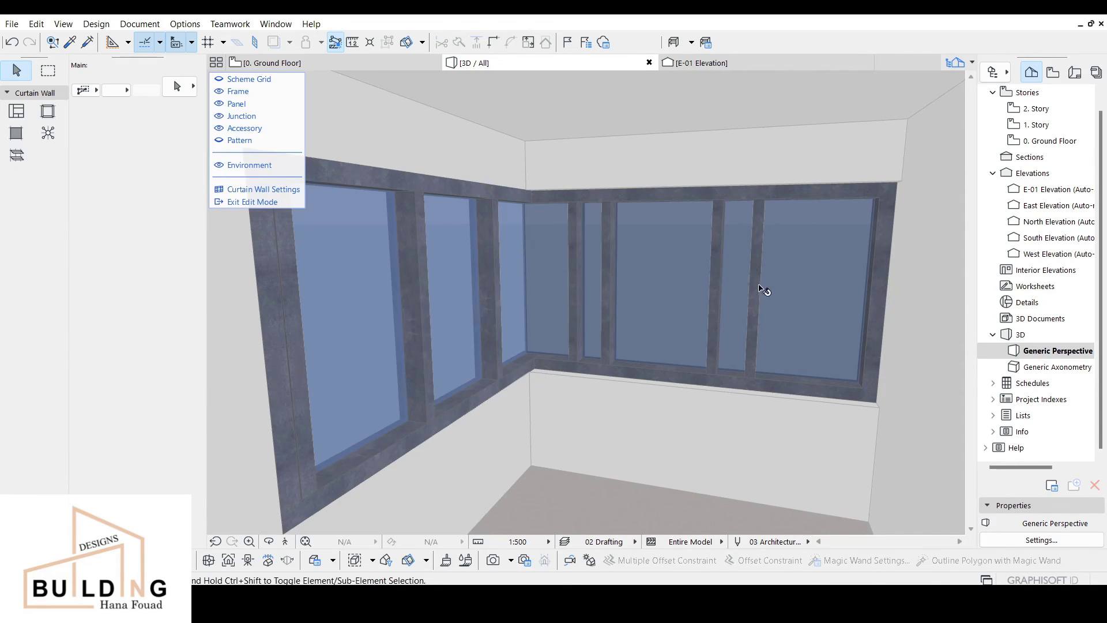
# Delete the surplus mullions: two closely spaced ones in the wing facing the view and the middle one in the adjacent wing.
pyautogui.click(757, 298)
pyautogui.press('Delete')
pyautogui.click(759, 267)
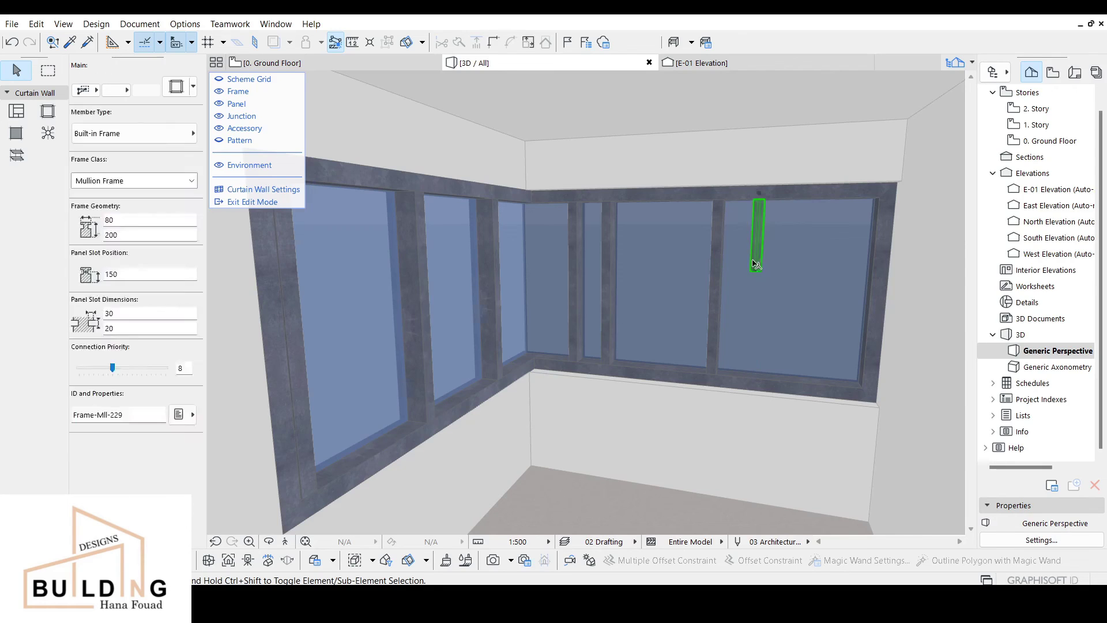
pyautogui.press('Delete')
pyautogui.click(577, 297)
pyautogui.press('Delete')
pyautogui.click(577, 242)
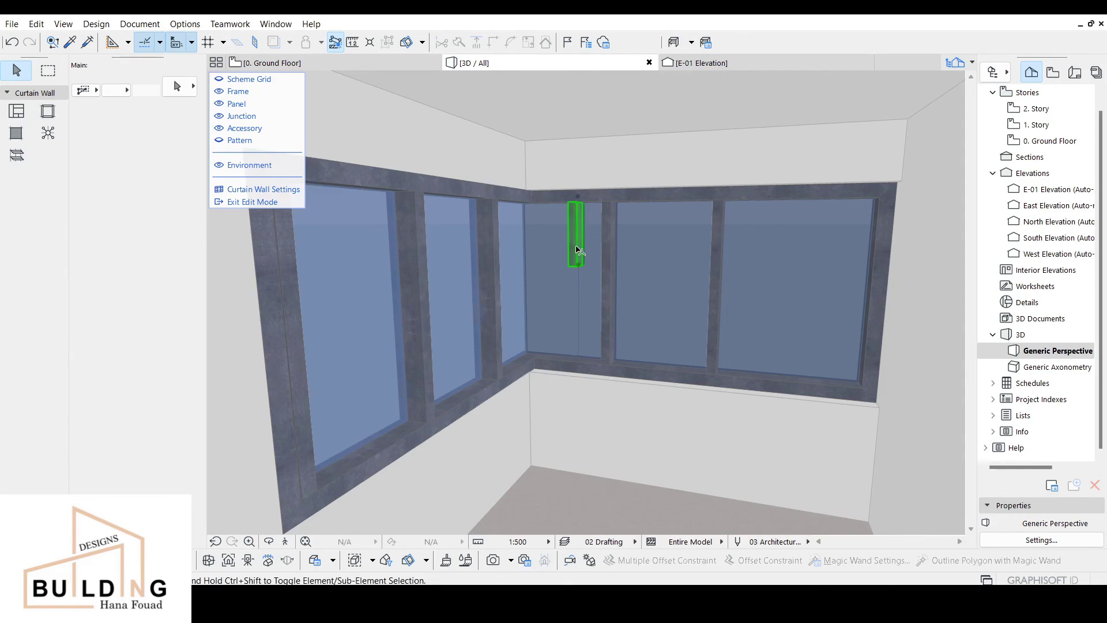
pyautogui.press('Delete')
pyautogui.click(426, 314)
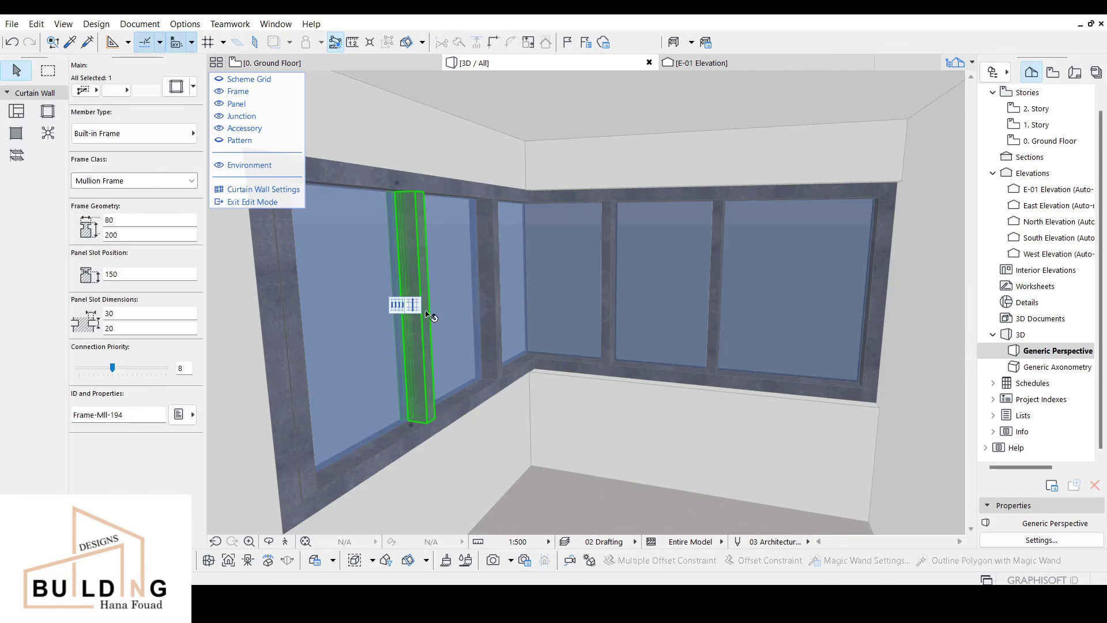
pyautogui.press('Delete')
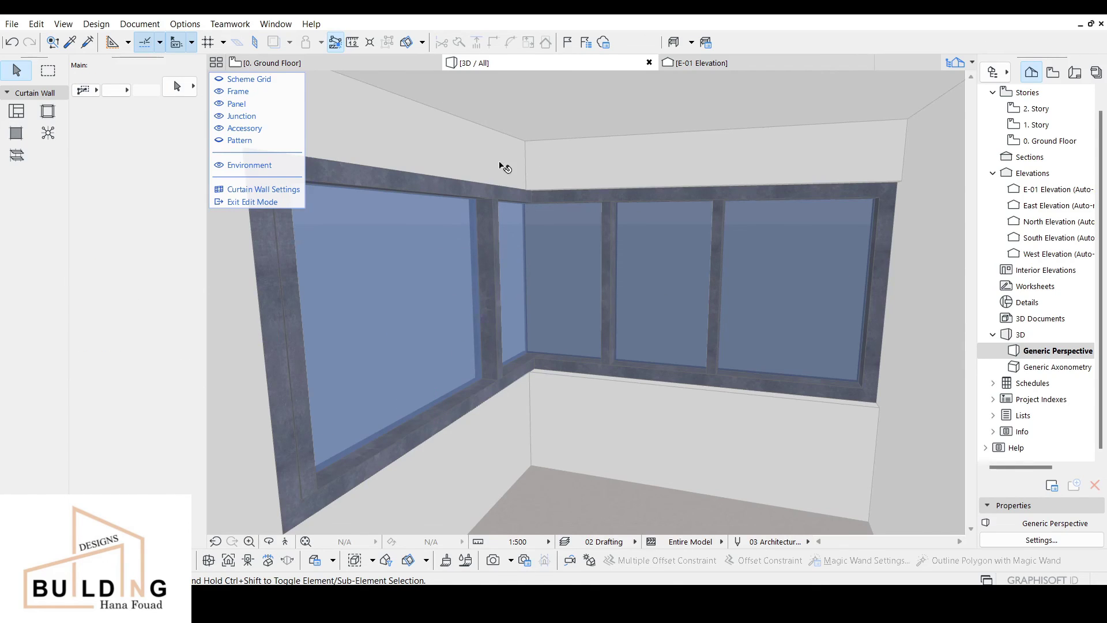
# Exit the curtain wall's edit mode and, on the ground floor plan, shift its vertical wing flush with the wall thickness.
pyautogui.click(264, 202)
pyautogui.press('F2')
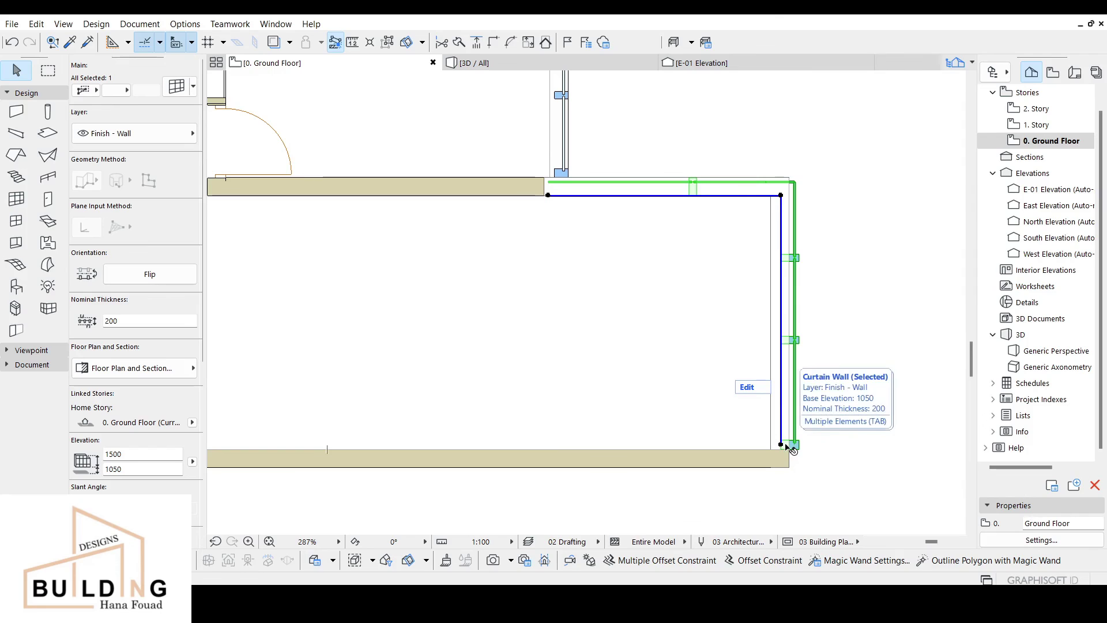
pyautogui.scroll(2, 790, 447)
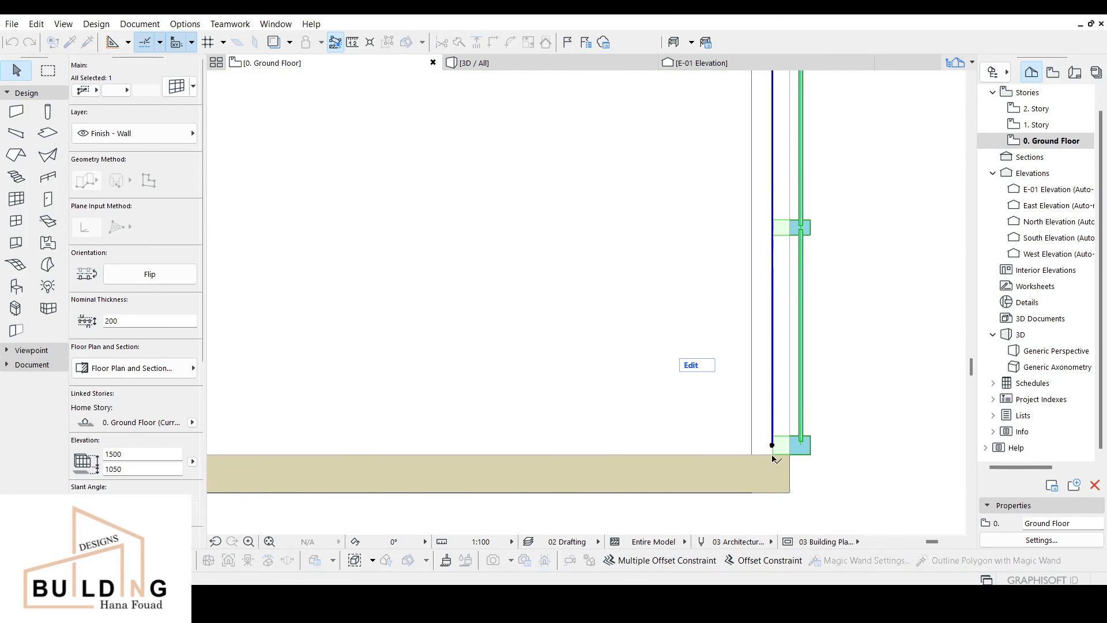
pyautogui.scroll(-2, 767, 413)
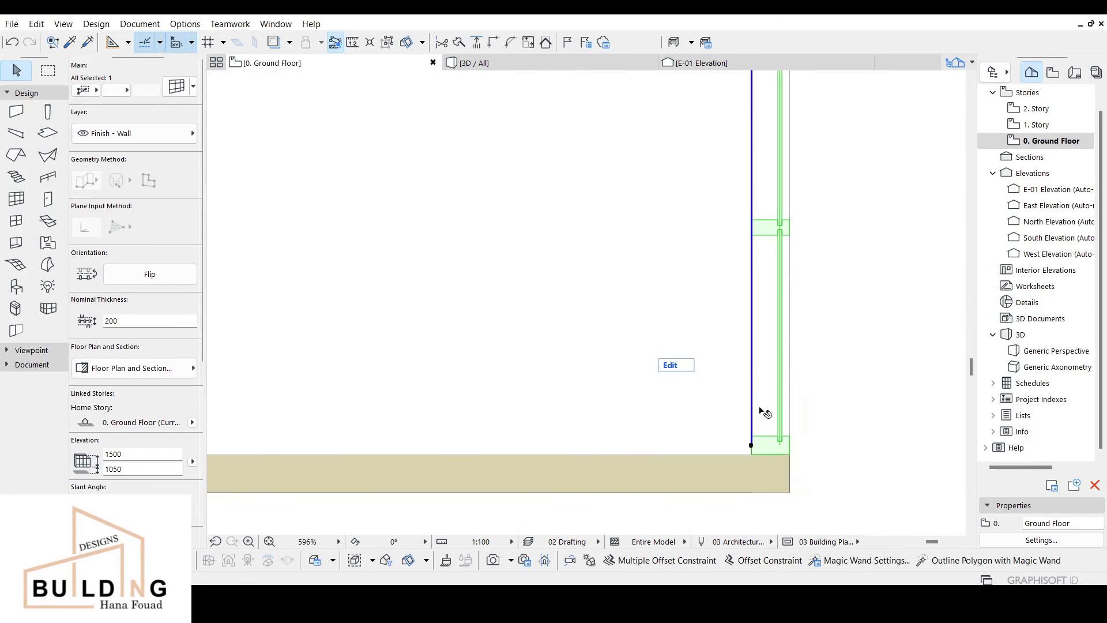
# Move the end node of the curtain wall's horizontal wing so its end frame sits flush against the wall end.
pyautogui.scroll(3, 778, 347)
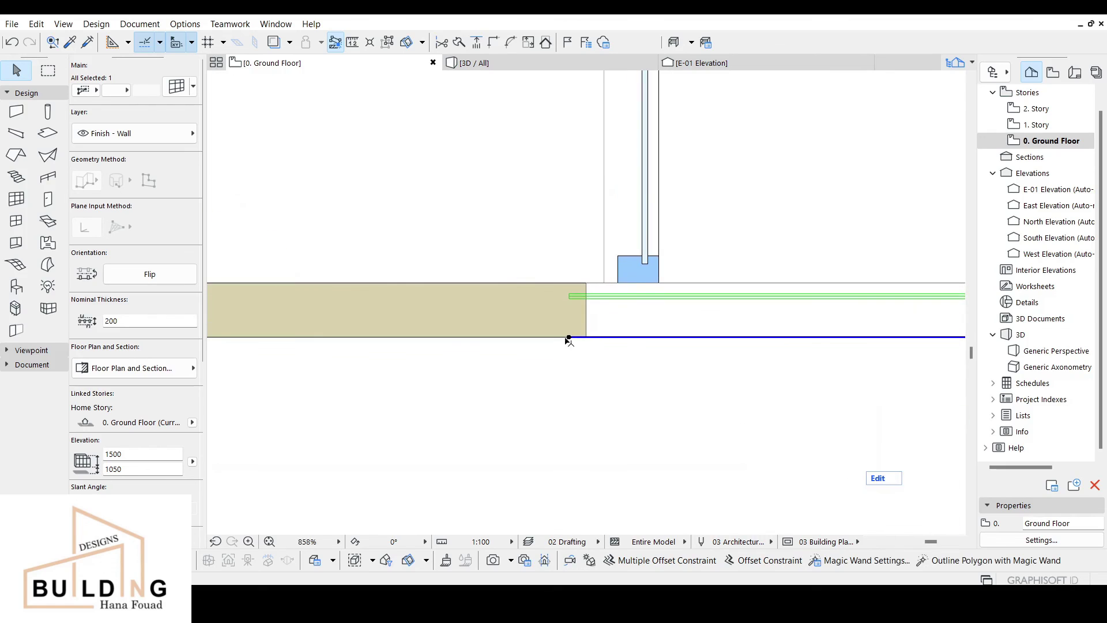
pyautogui.click(569, 337)
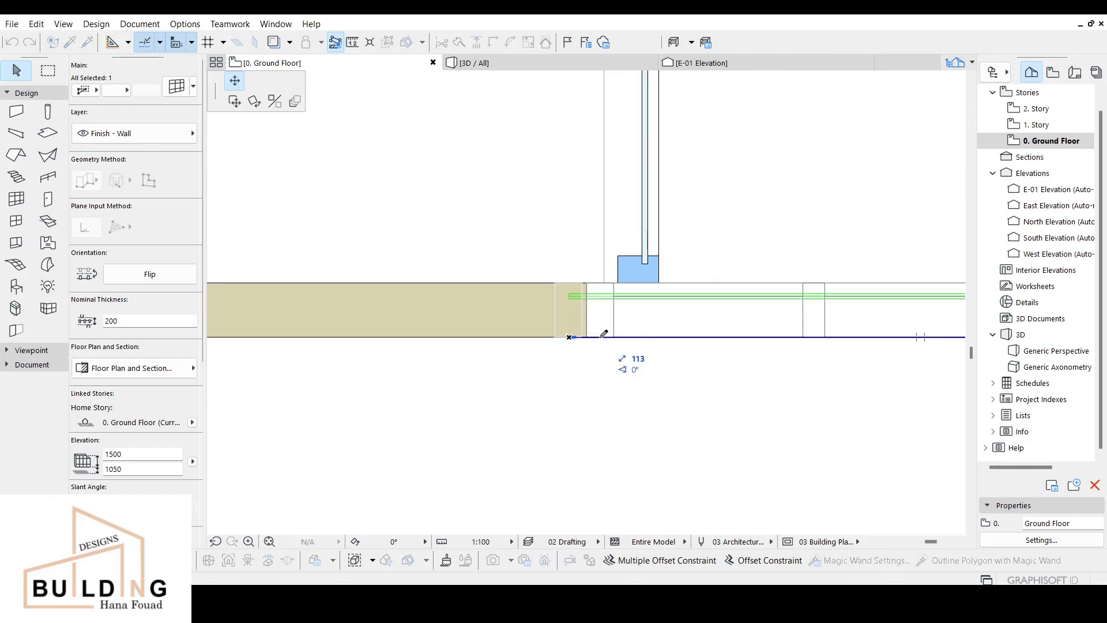
pyautogui.scroll(5, 599, 336)
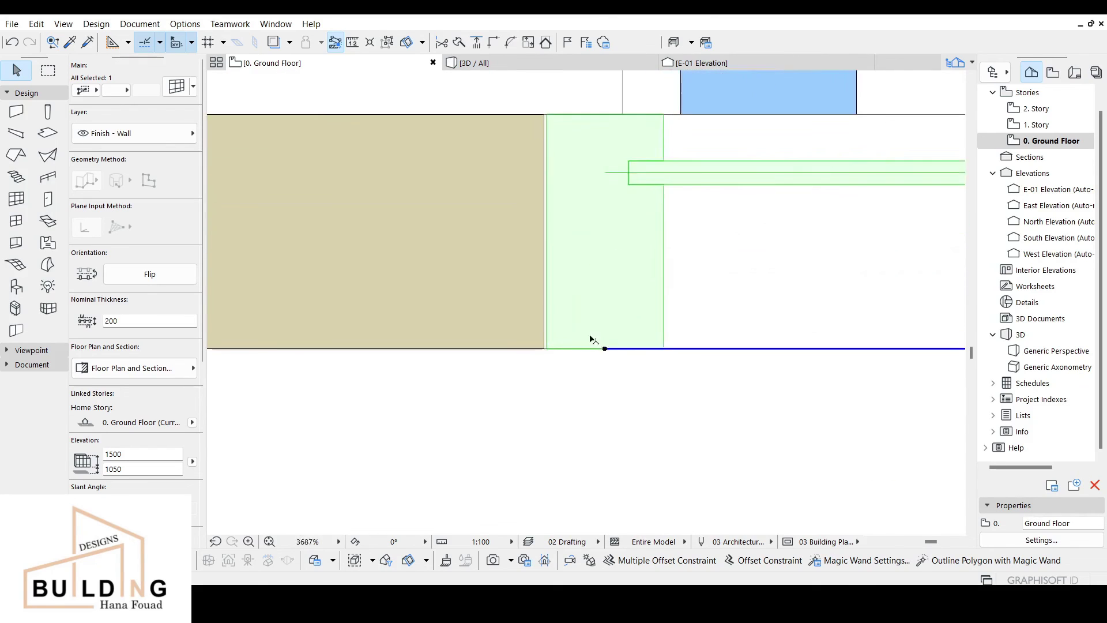
pyautogui.scroll(3, 597, 342)
pyautogui.click(611, 353)
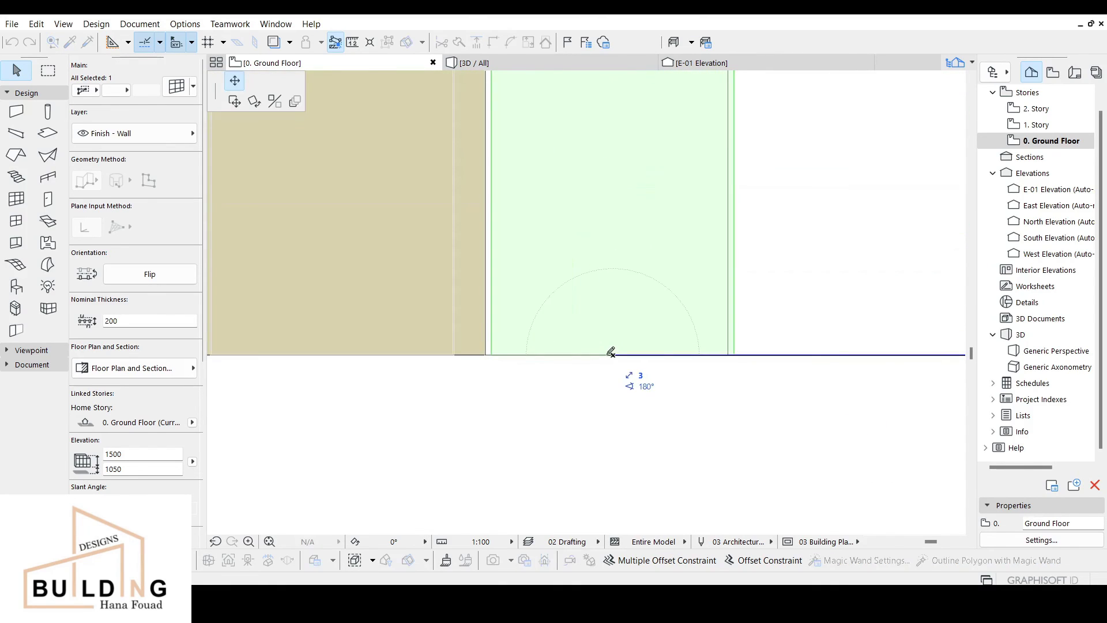
pyautogui.click(606, 354)
# Deselect the curtain wall in the 3D view and inspect the corner window from the interior and the exterior.
pyautogui.click(553, 64)
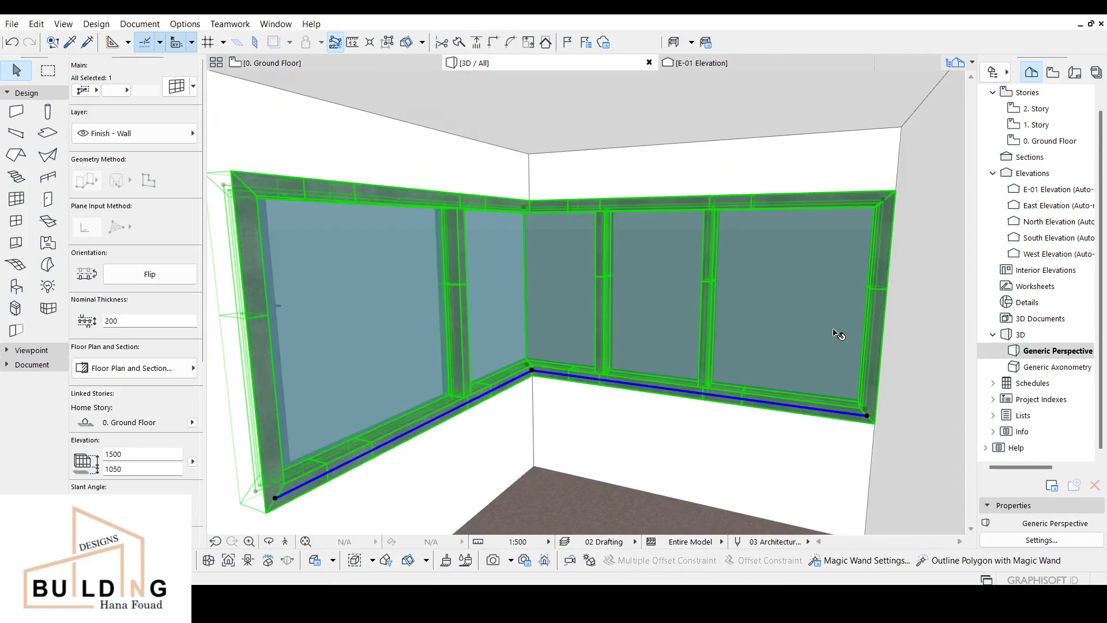
pyautogui.press('Escape')
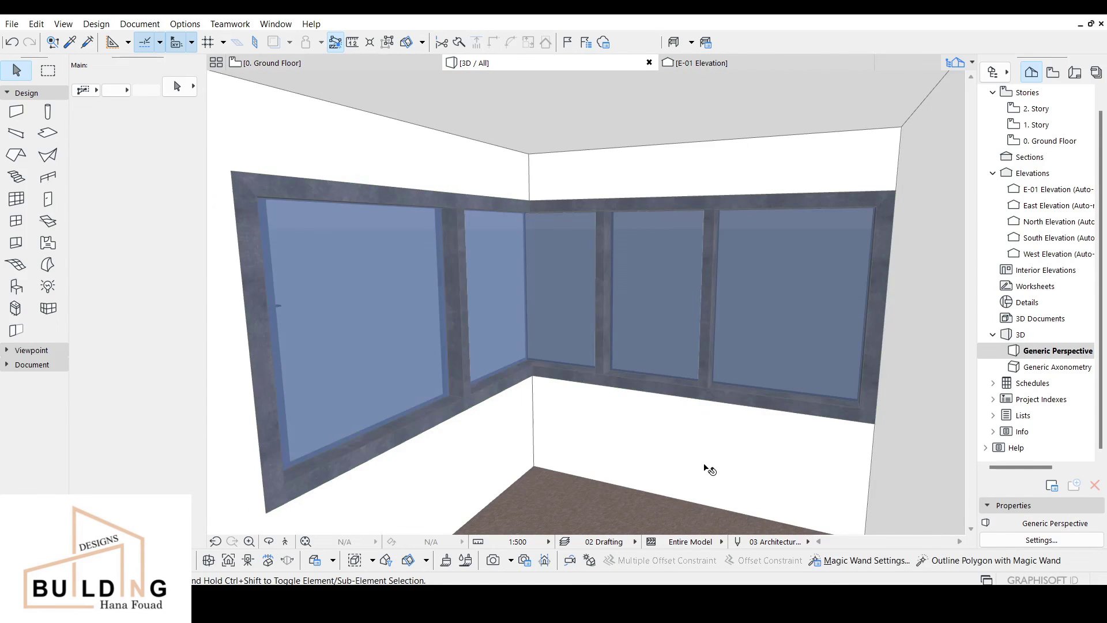
pyautogui.scroll(-1, 705, 465)
pyautogui.moveTo(705, 458); pyautogui.dragTo(720, 424, button='middle')
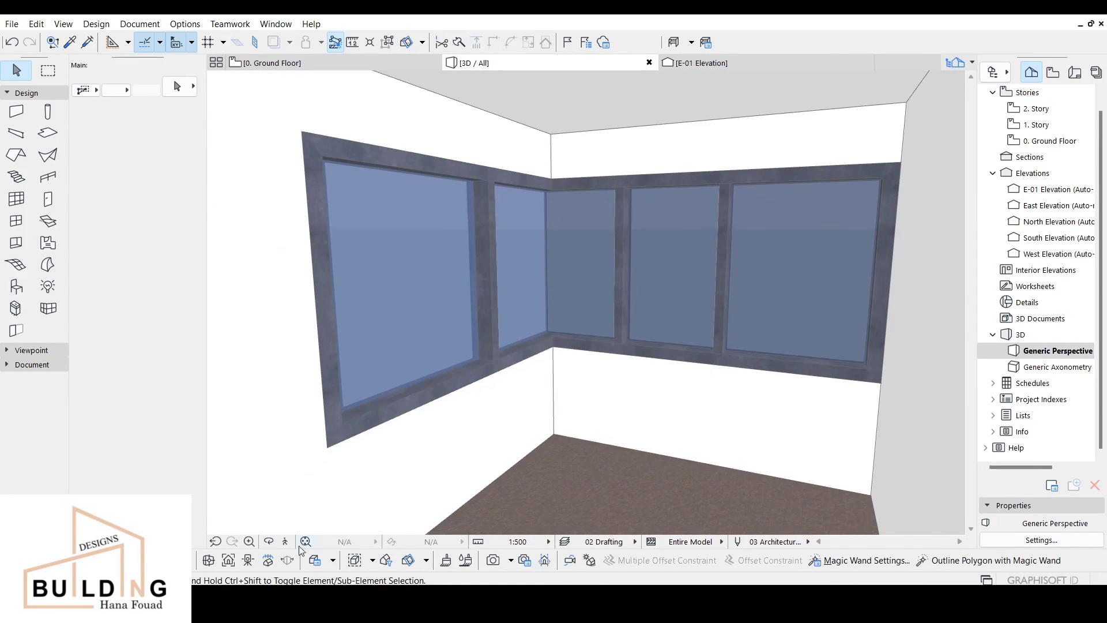
pyautogui.click(270, 542)
pyautogui.moveTo(494, 413); pyautogui.dragTo(386, 447)
pyautogui.moveTo(609, 326); pyautogui.dragTo(727, 304)
pyautogui.scroll(3, 726, 301)
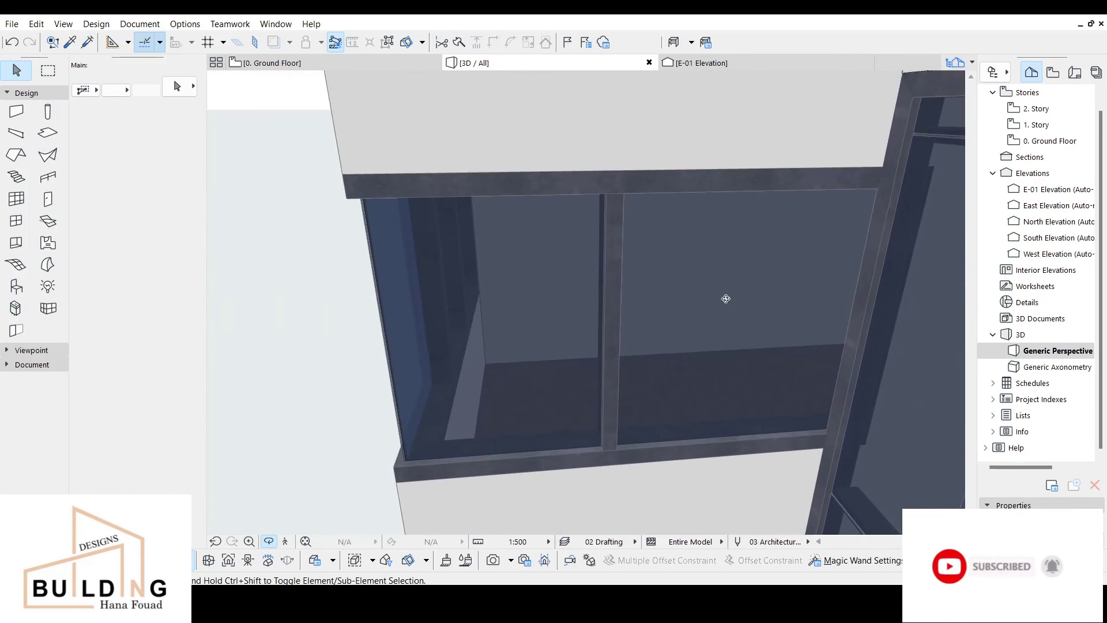